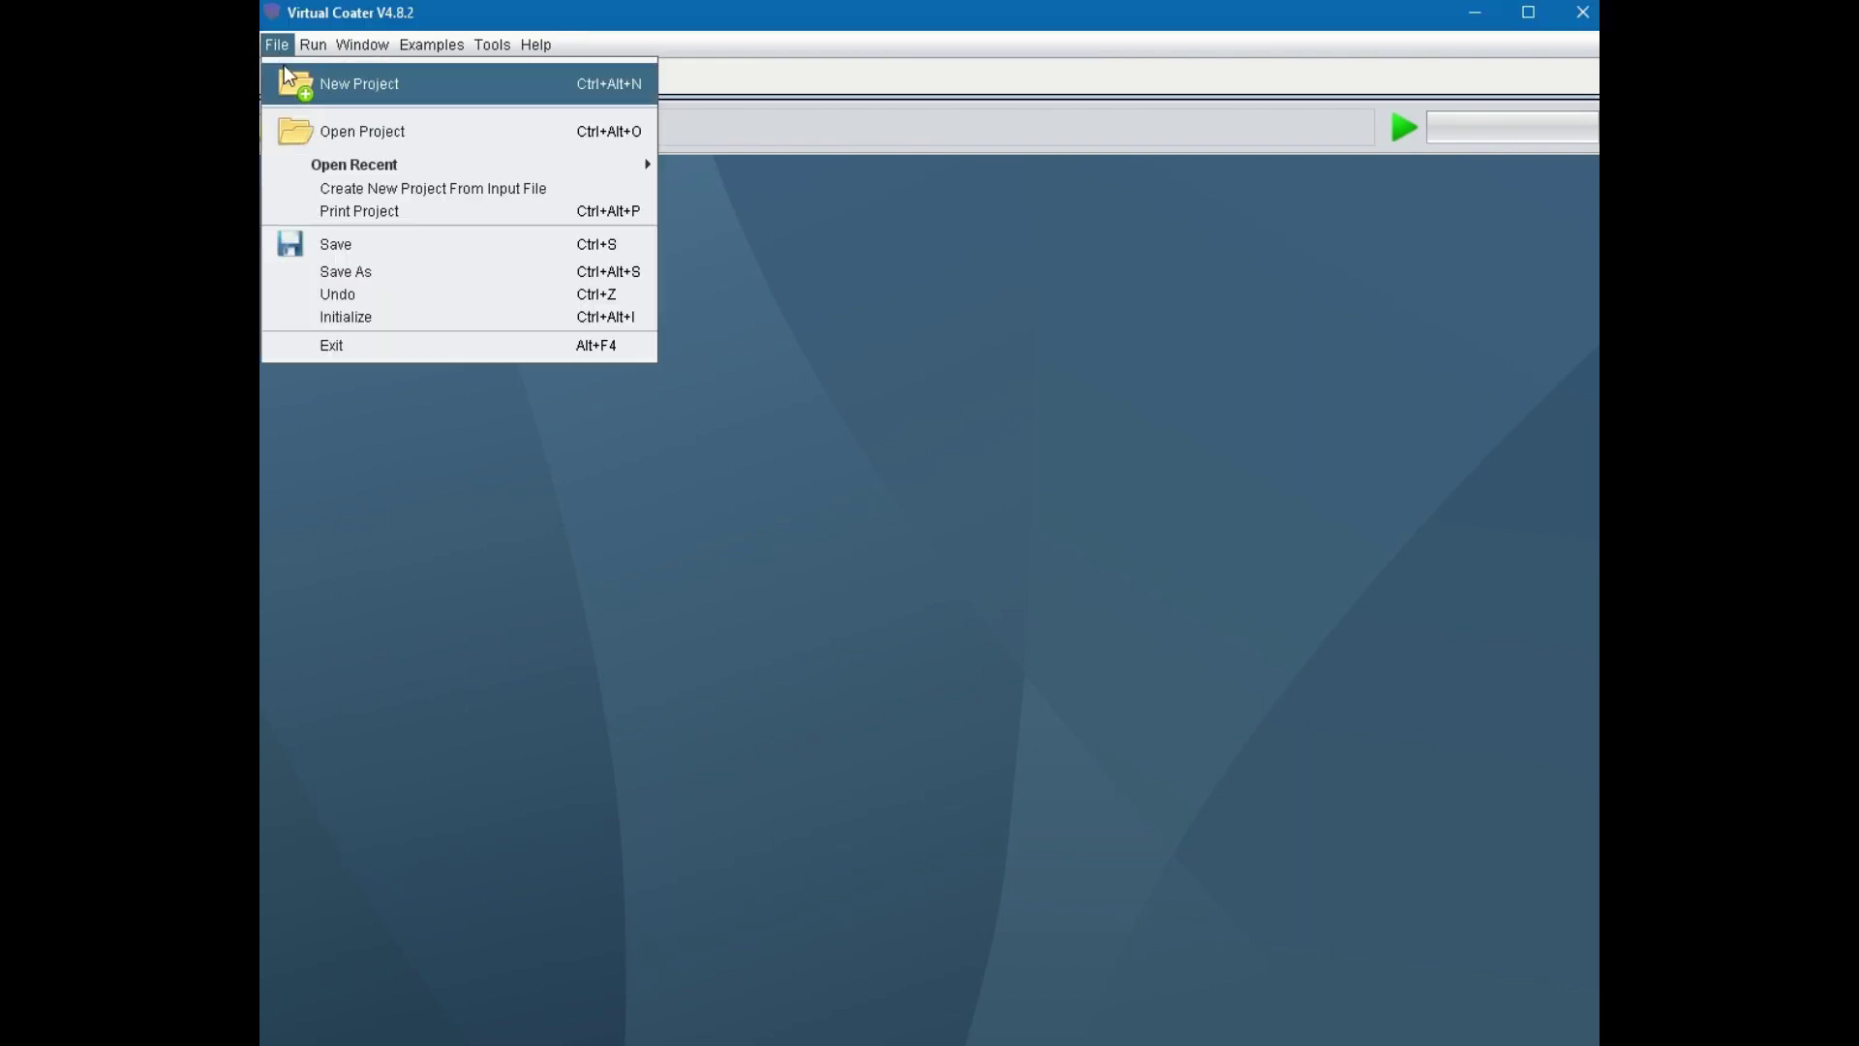
# Create a new project called 'First' and bring up its input.txt parameters
pyautogui.click(358, 85)
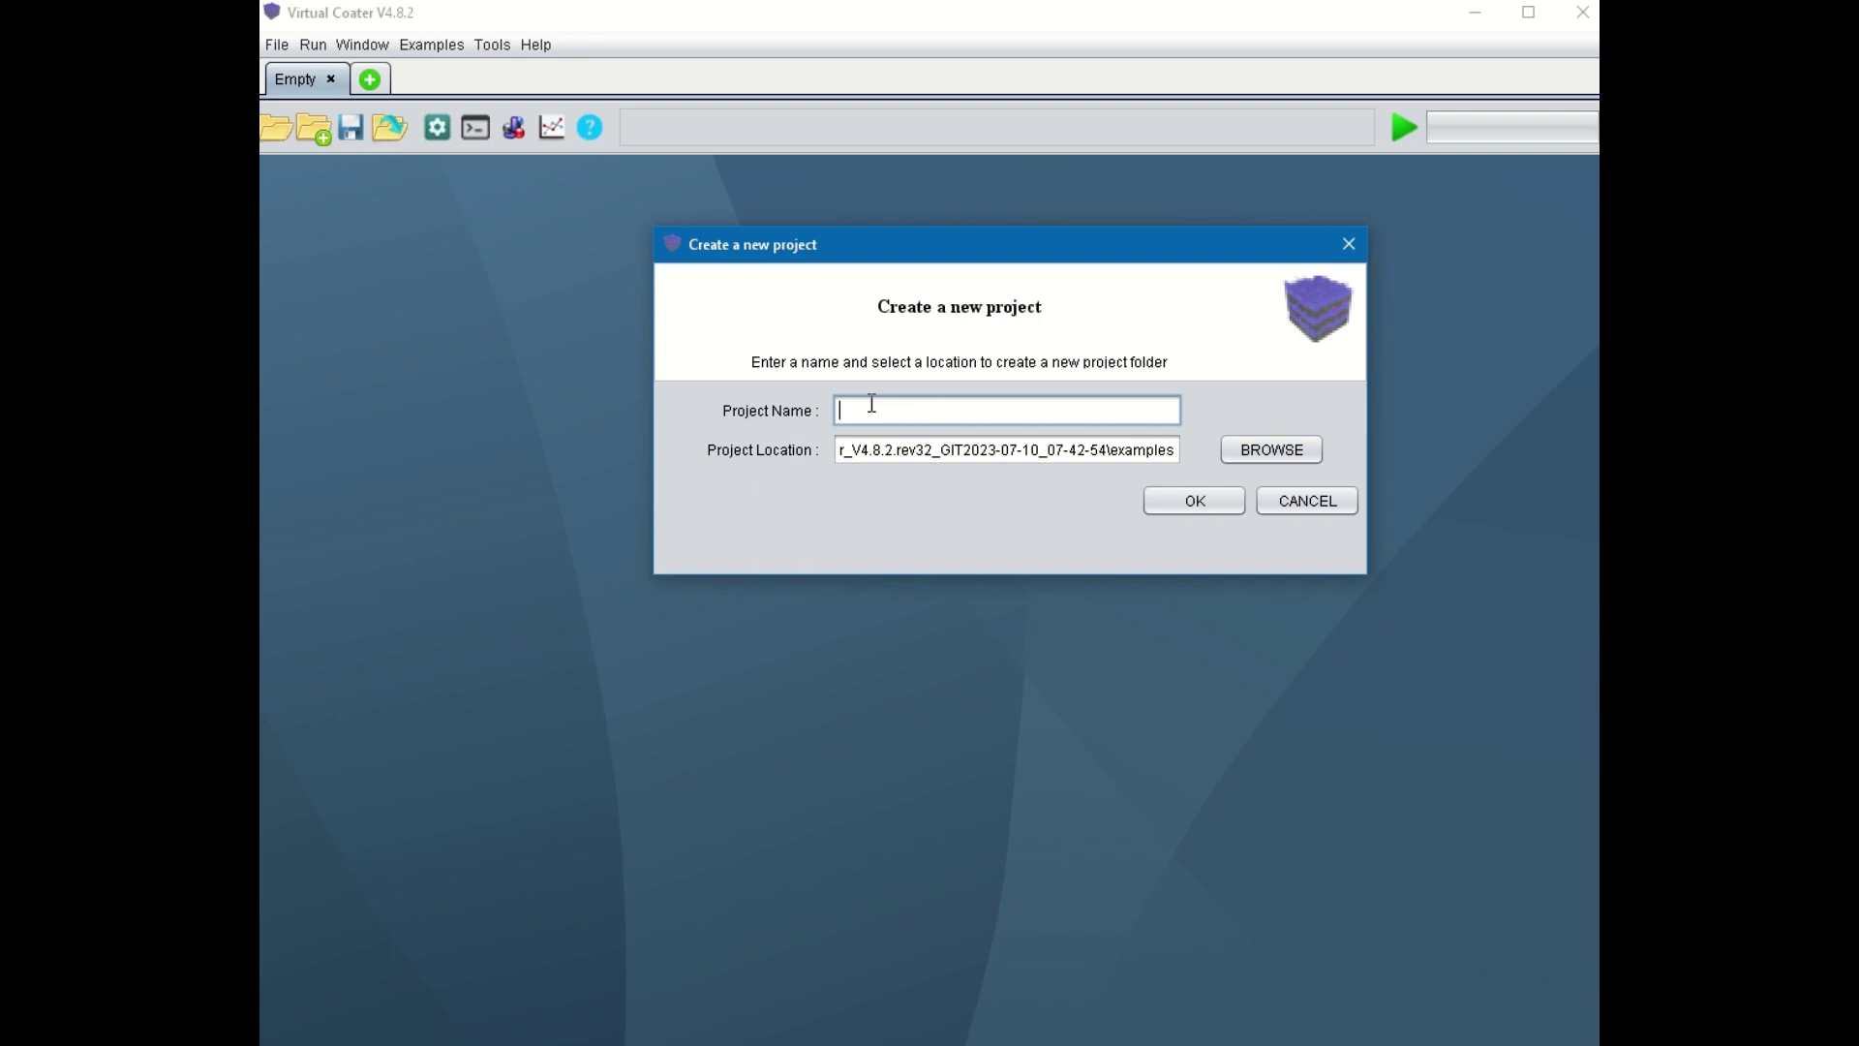
pyautogui.write('First')
pyautogui.click(1190, 506)
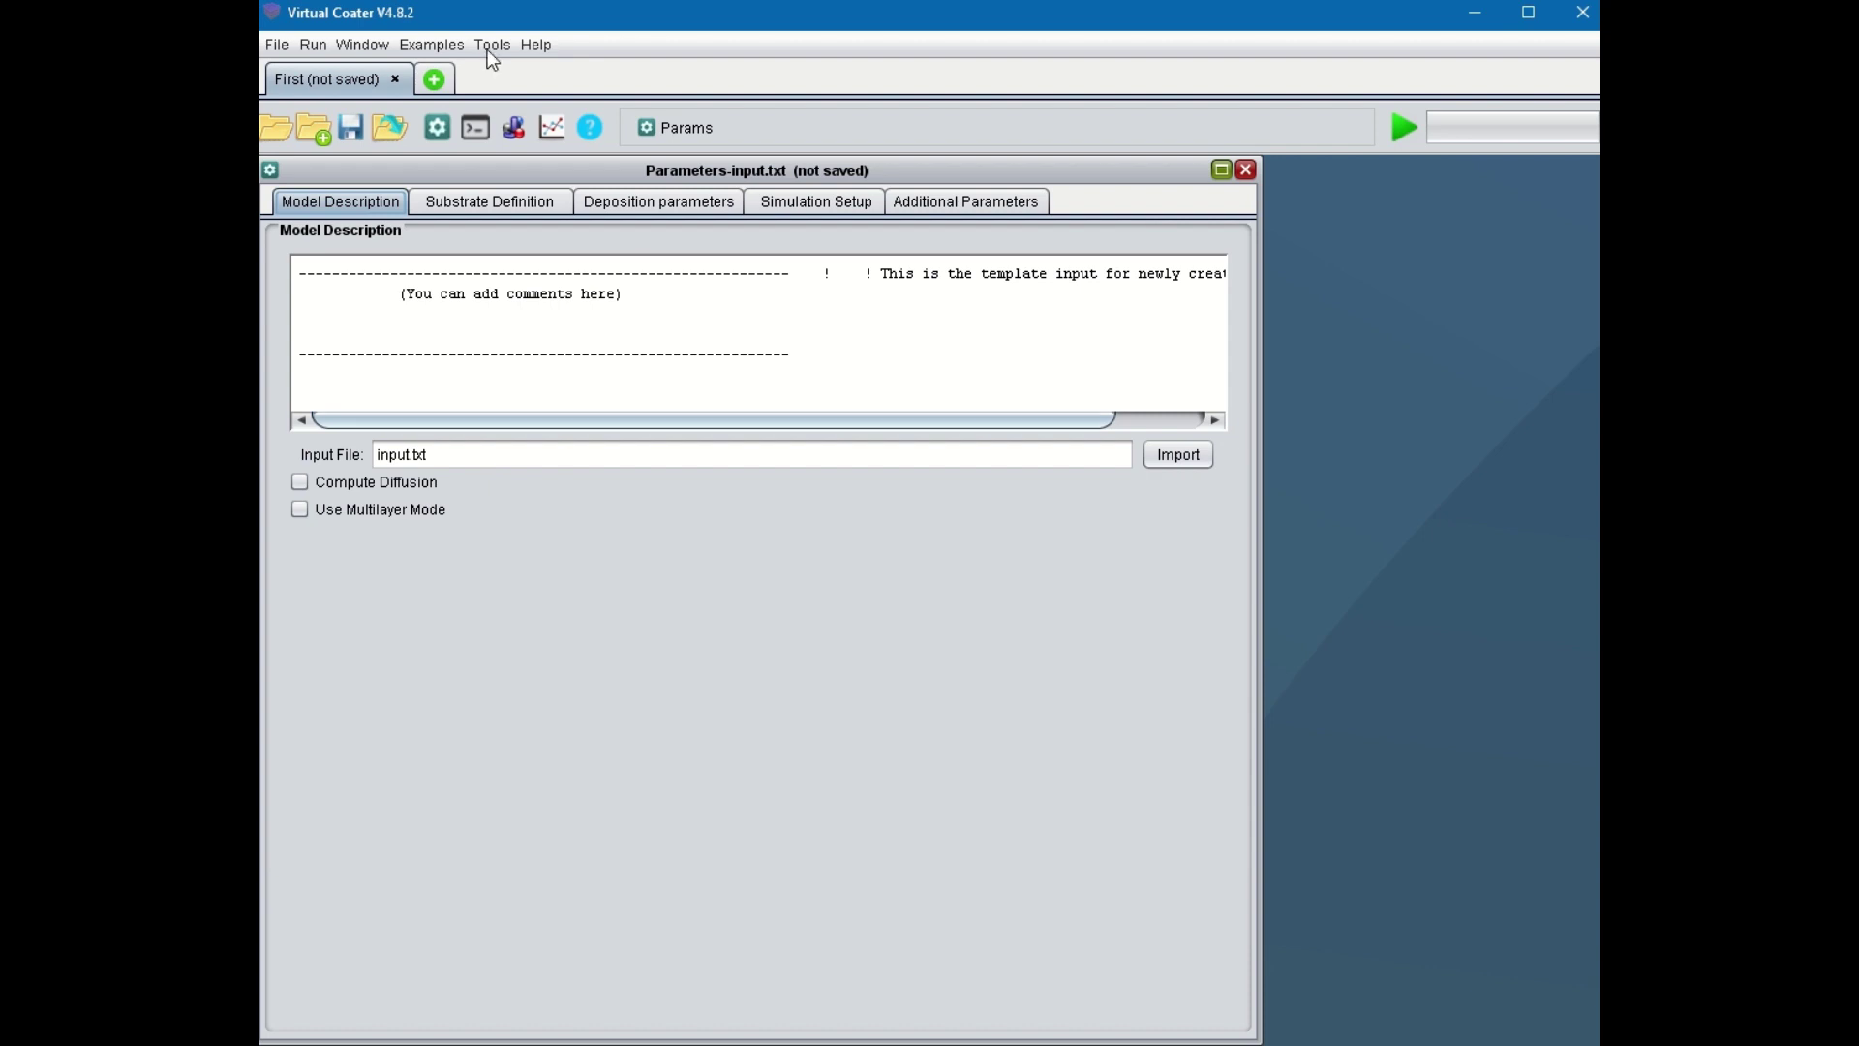
# Open the Make Process tool maximized, showing the Atomic Sources table
pyautogui.click(492, 48)
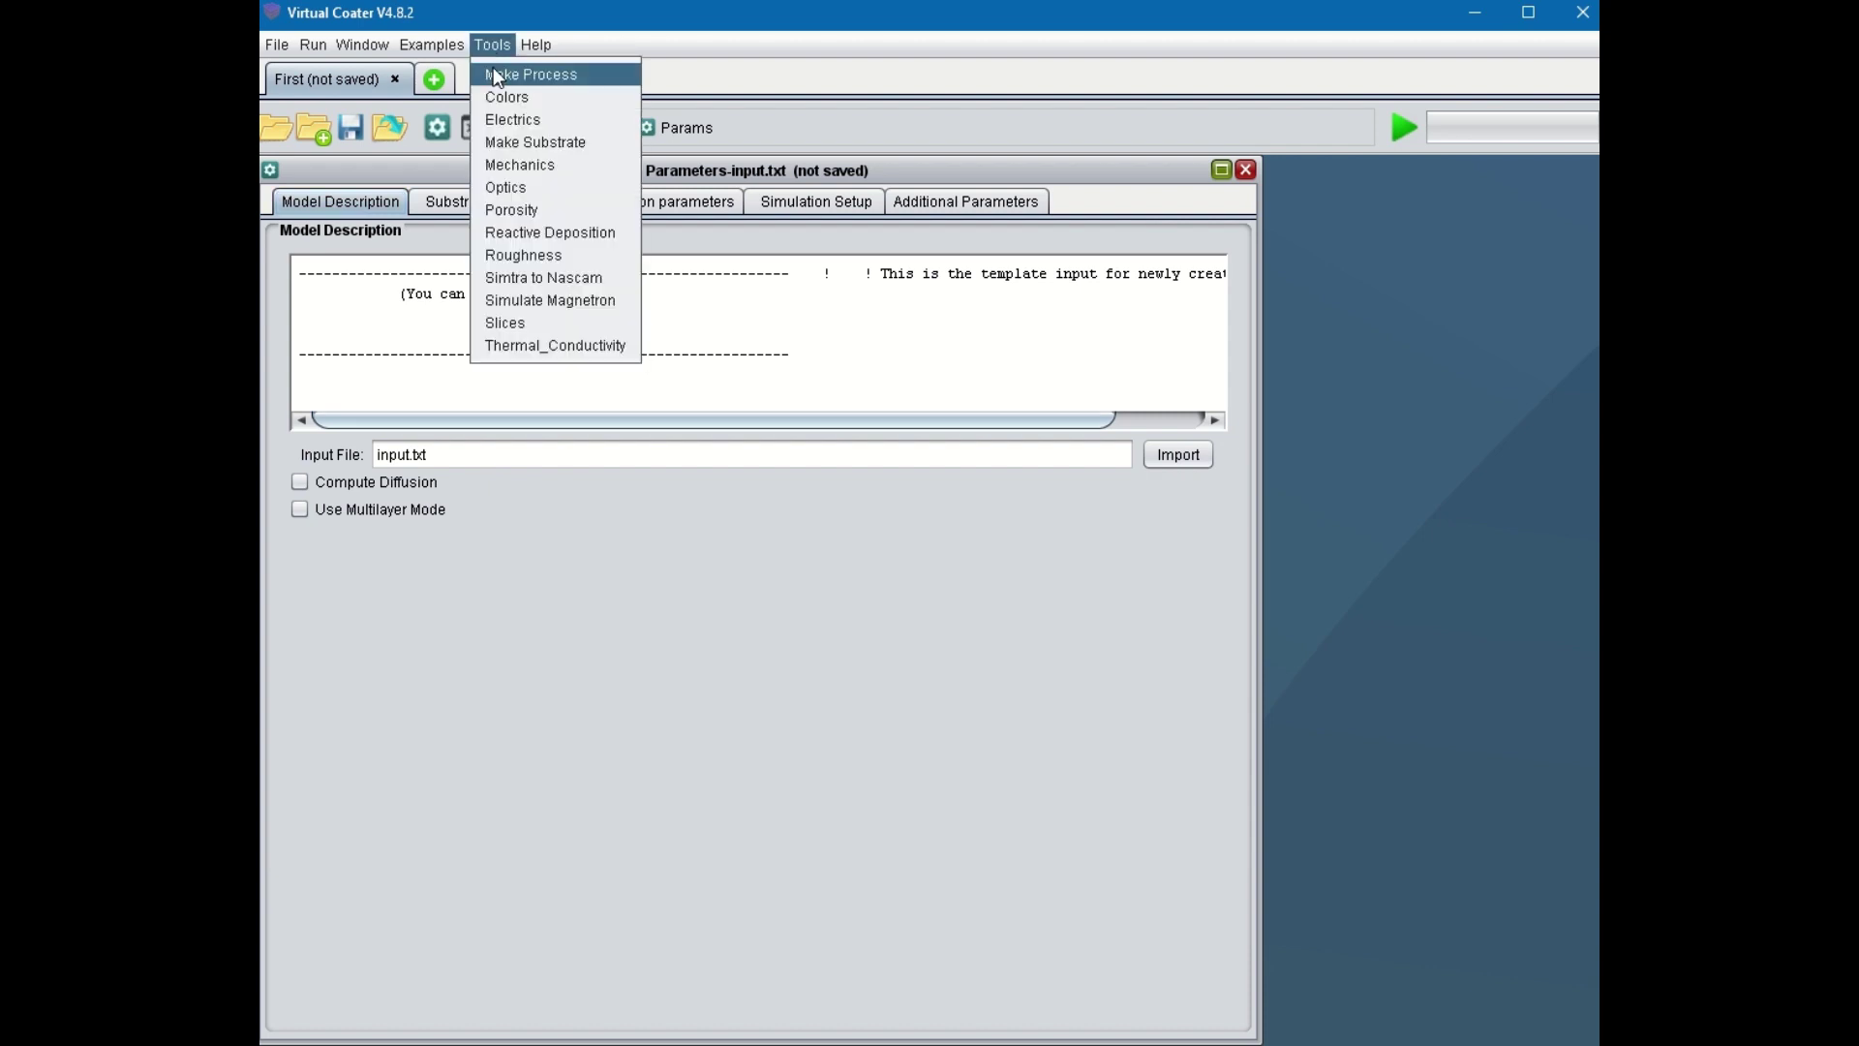
pyautogui.click(496, 75)
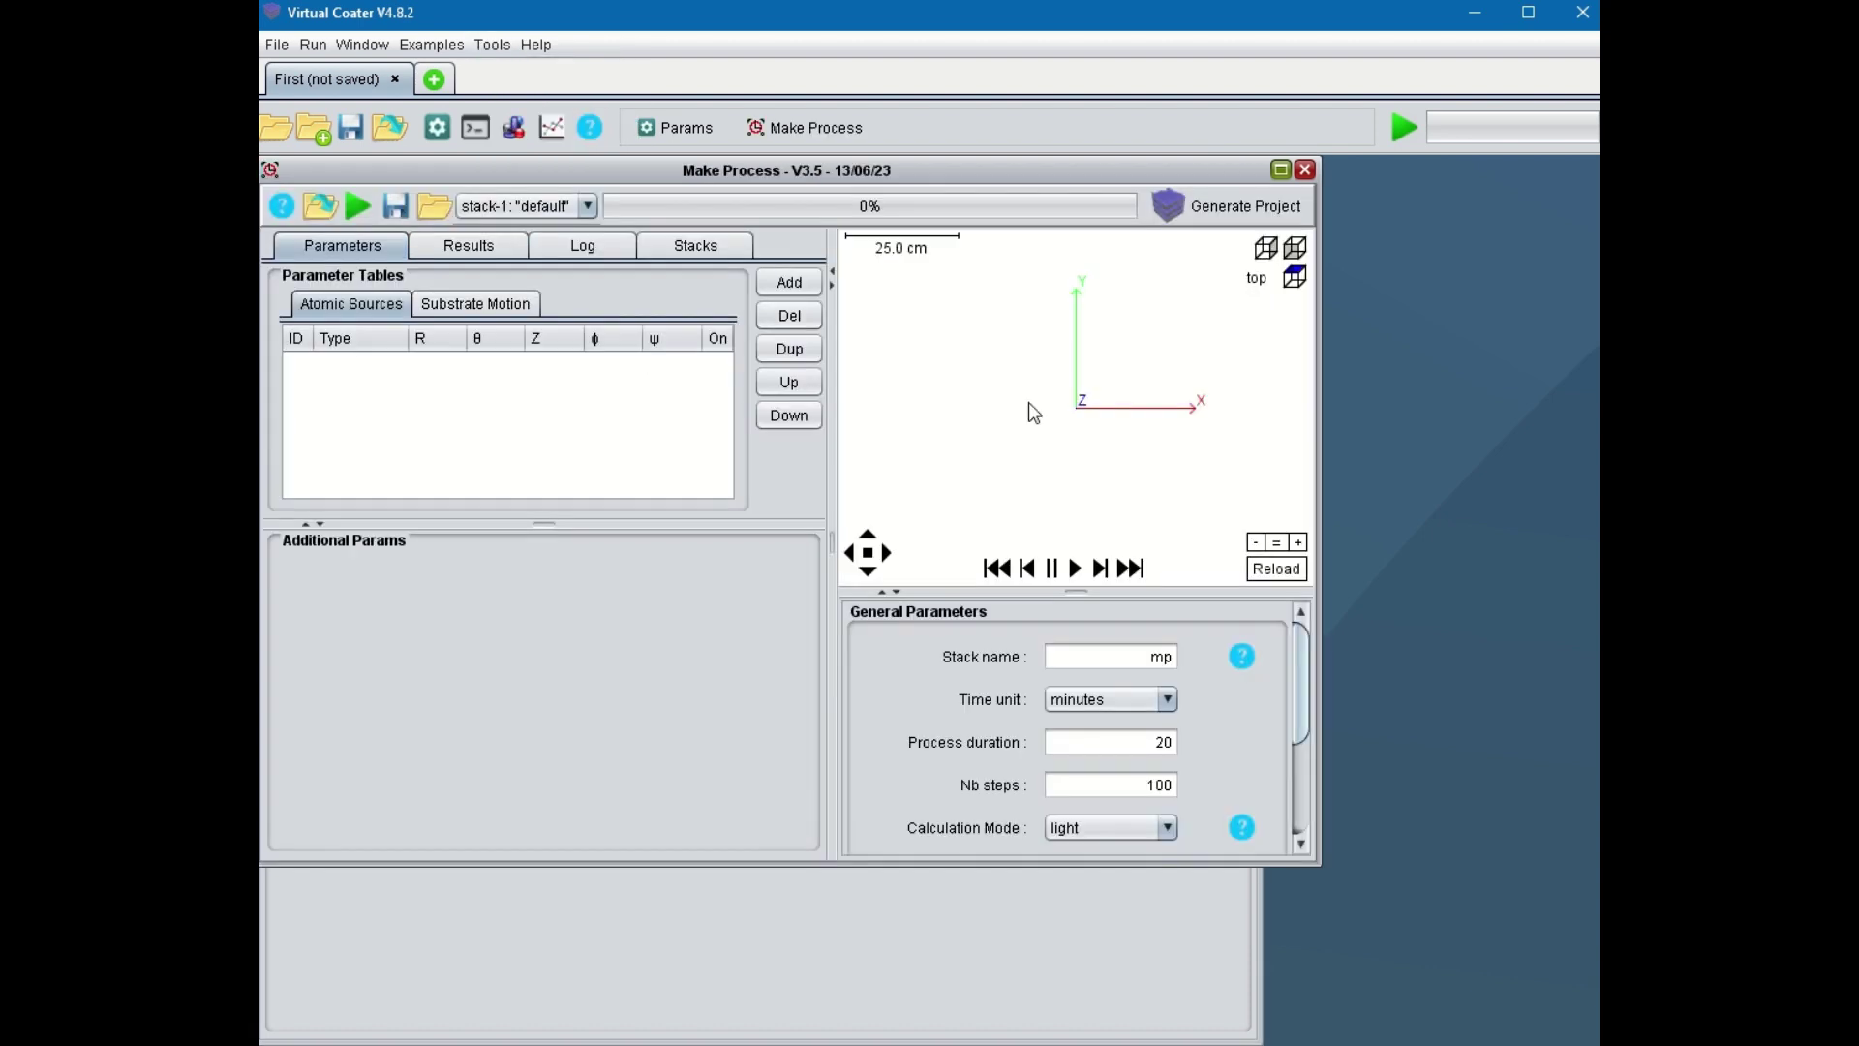
pyautogui.click(1280, 170)
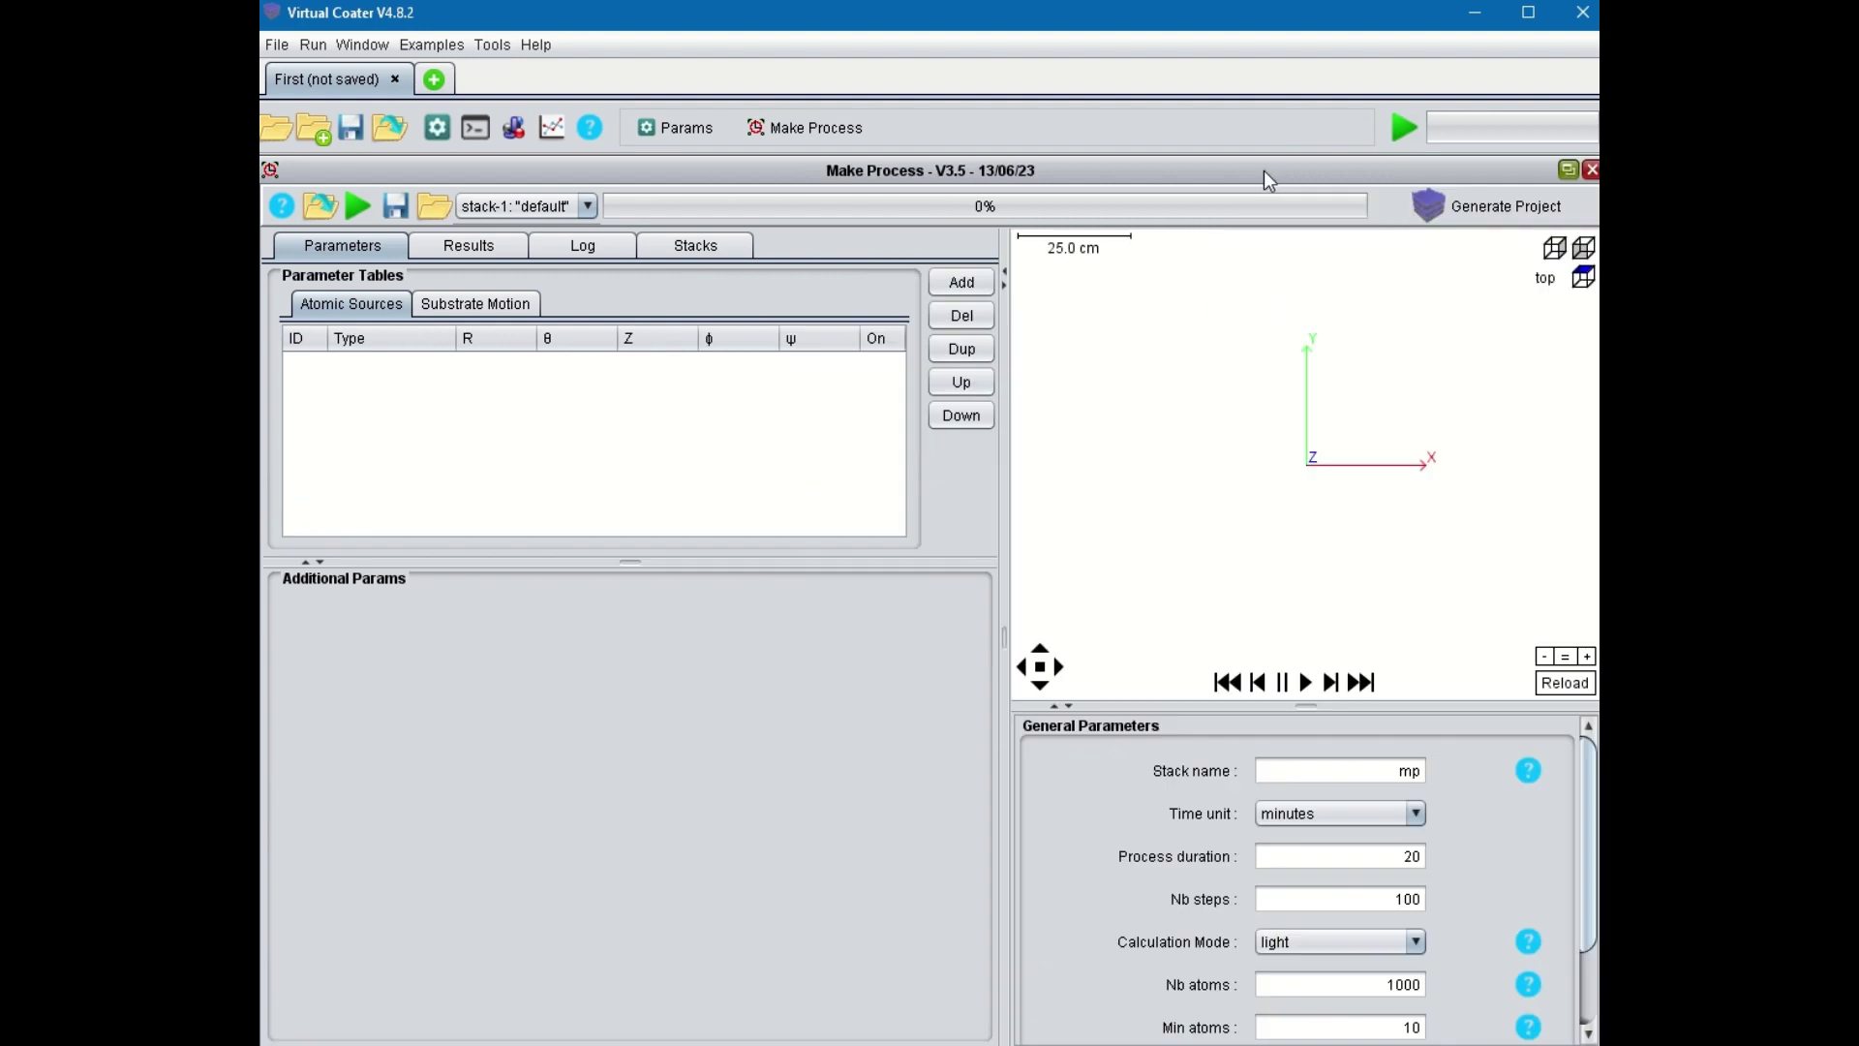
pyautogui.click(352, 306)
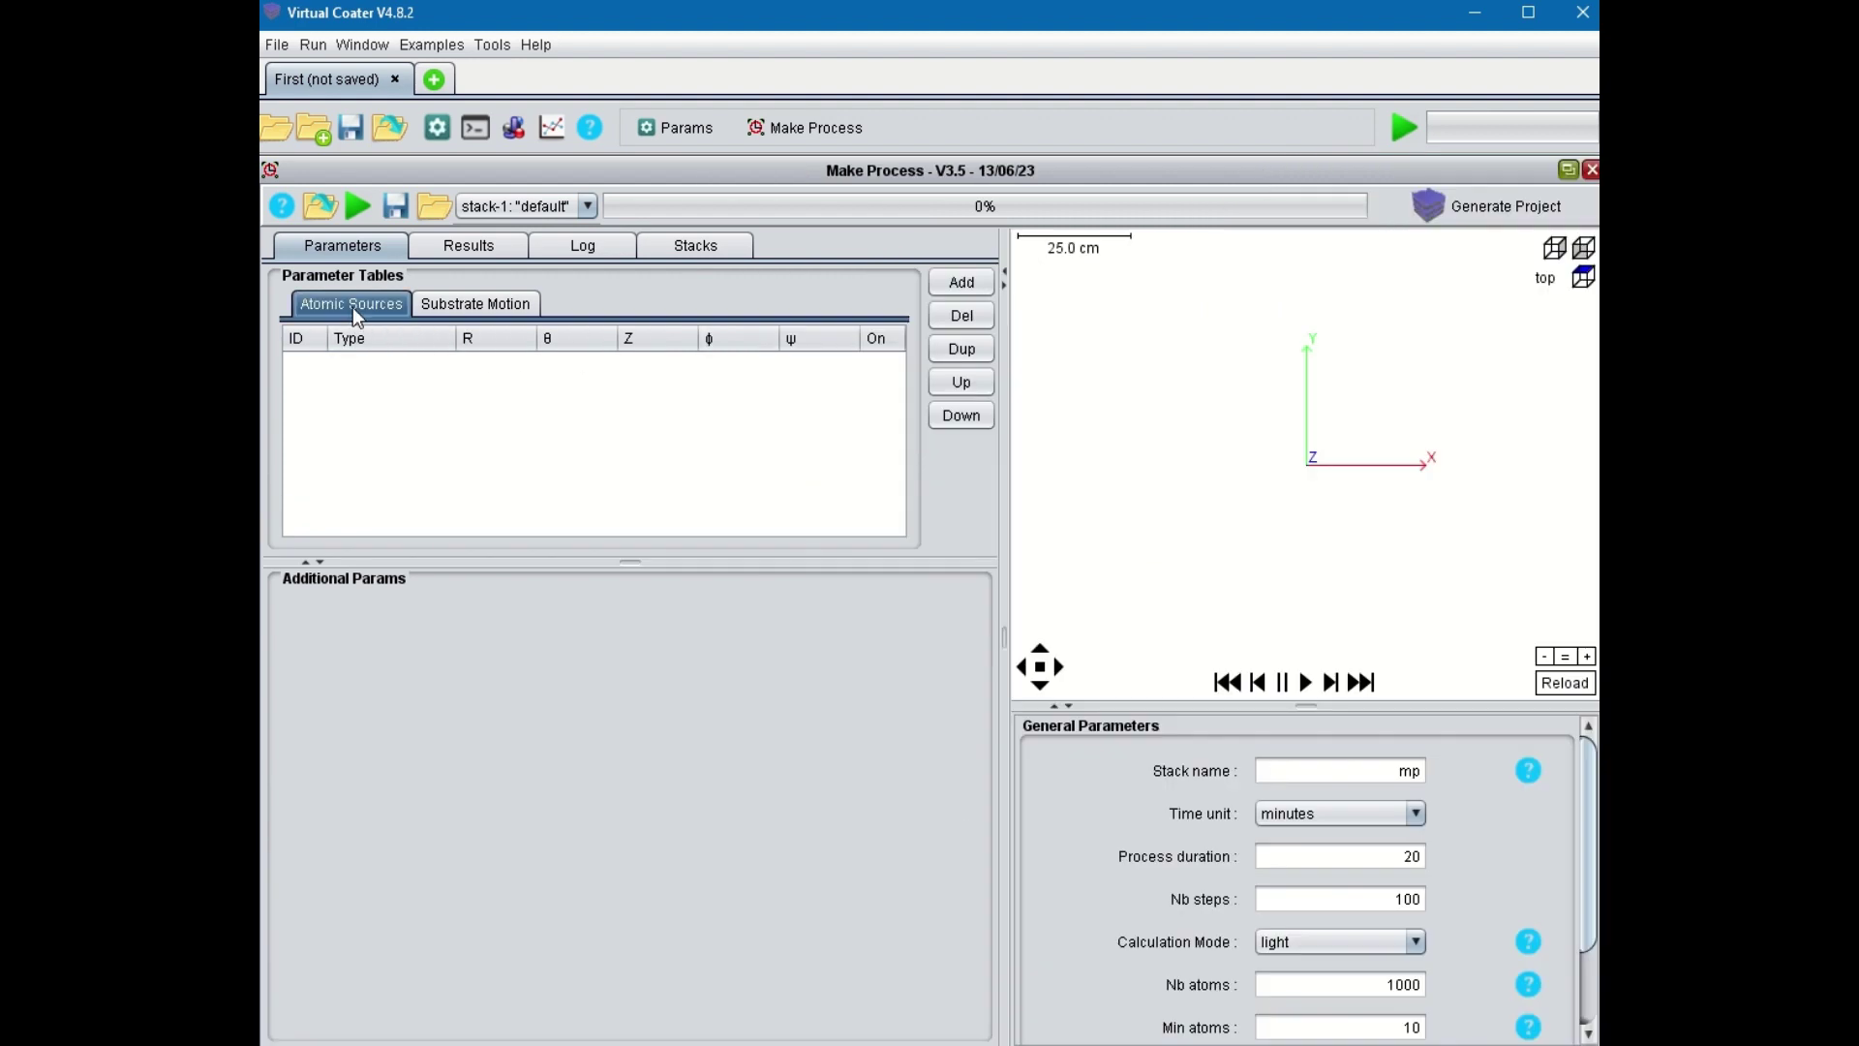
# Add a magnetron source with Ti target material and pressure 0.45 Pa
pyautogui.click(962, 281)
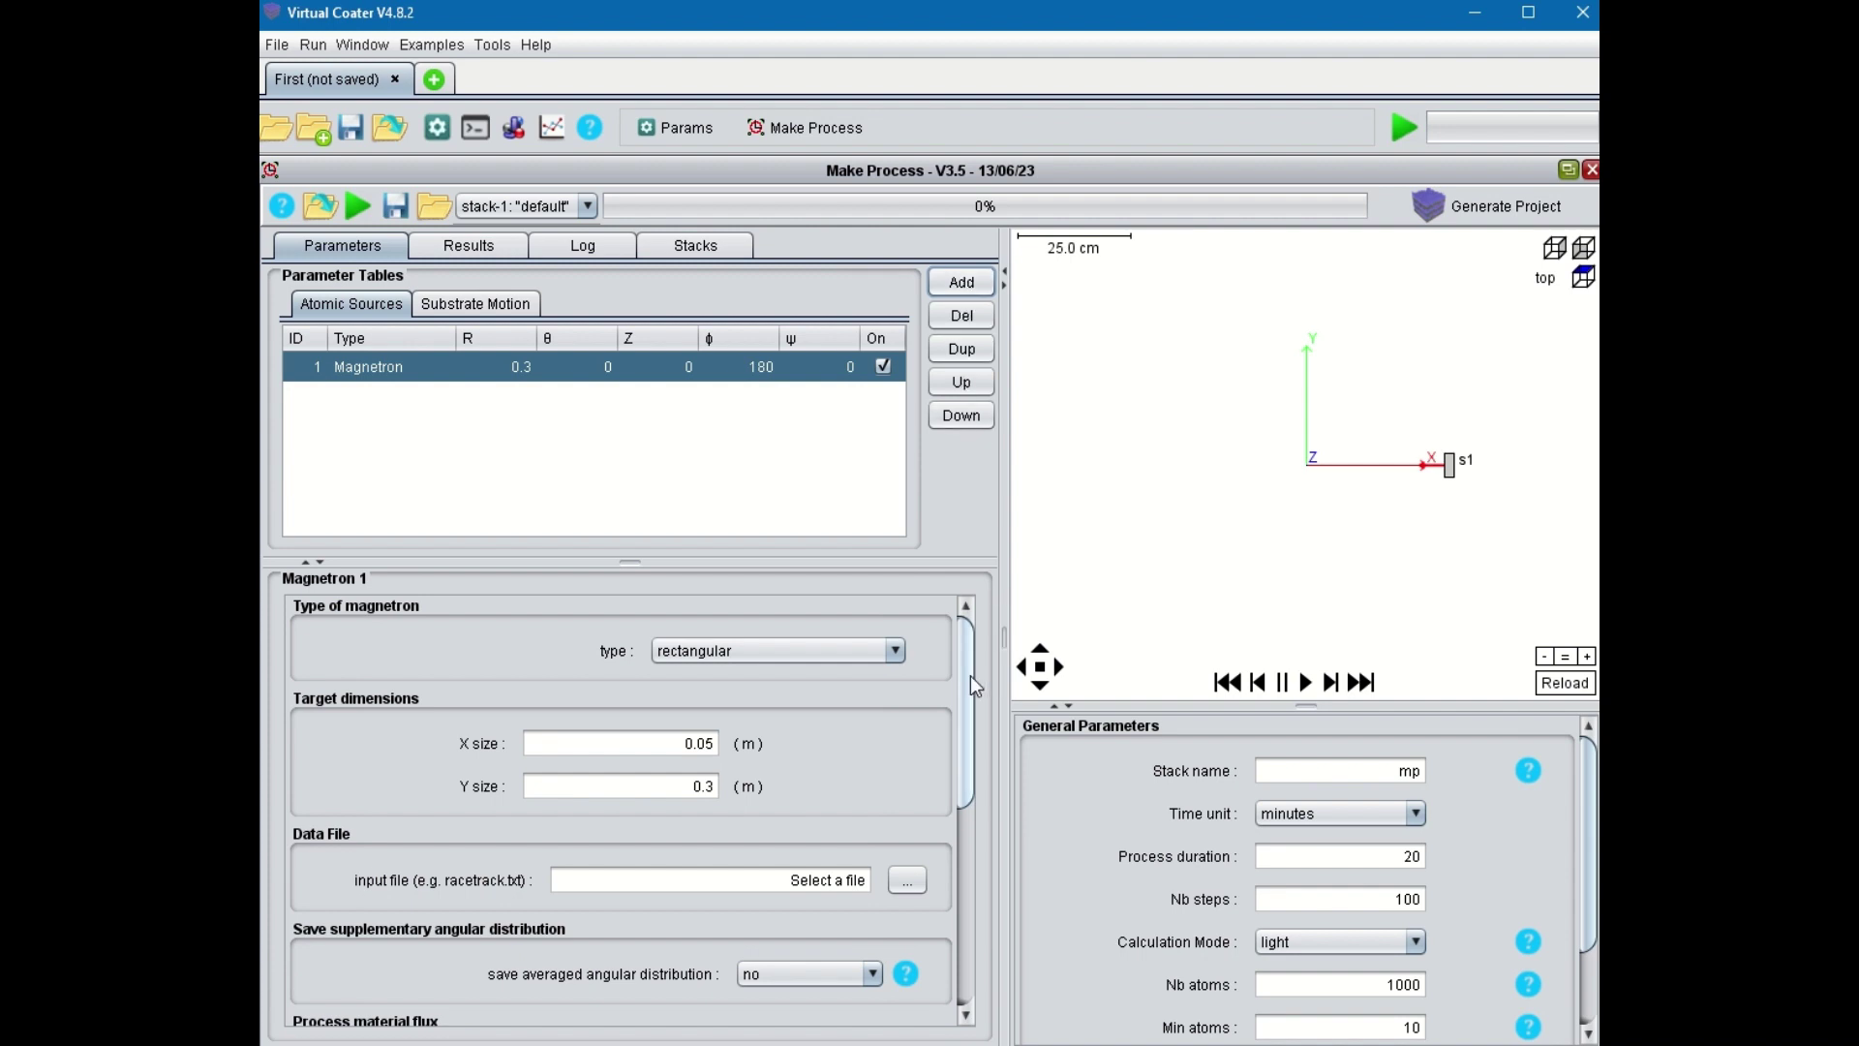
pyautogui.moveTo(968, 677); pyautogui.dragTo(967, 869)
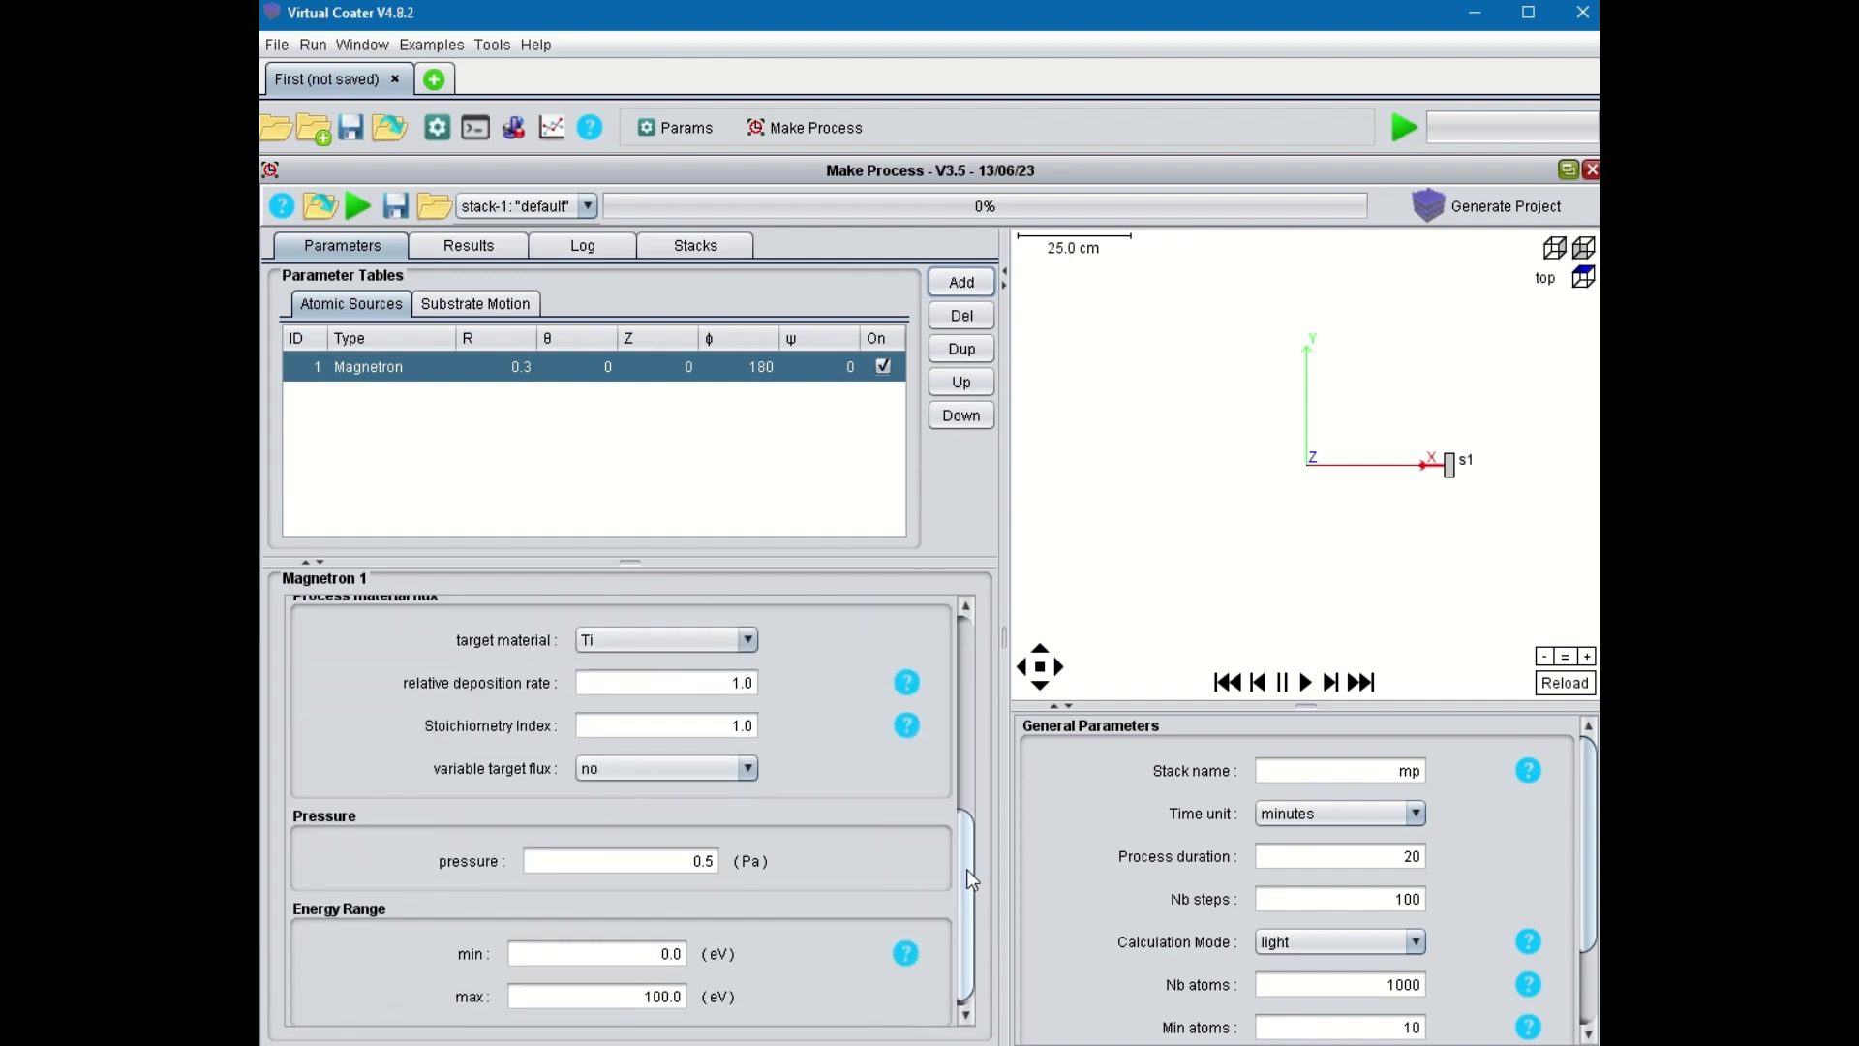
pyautogui.click(747, 631)
pyautogui.click(660, 658)
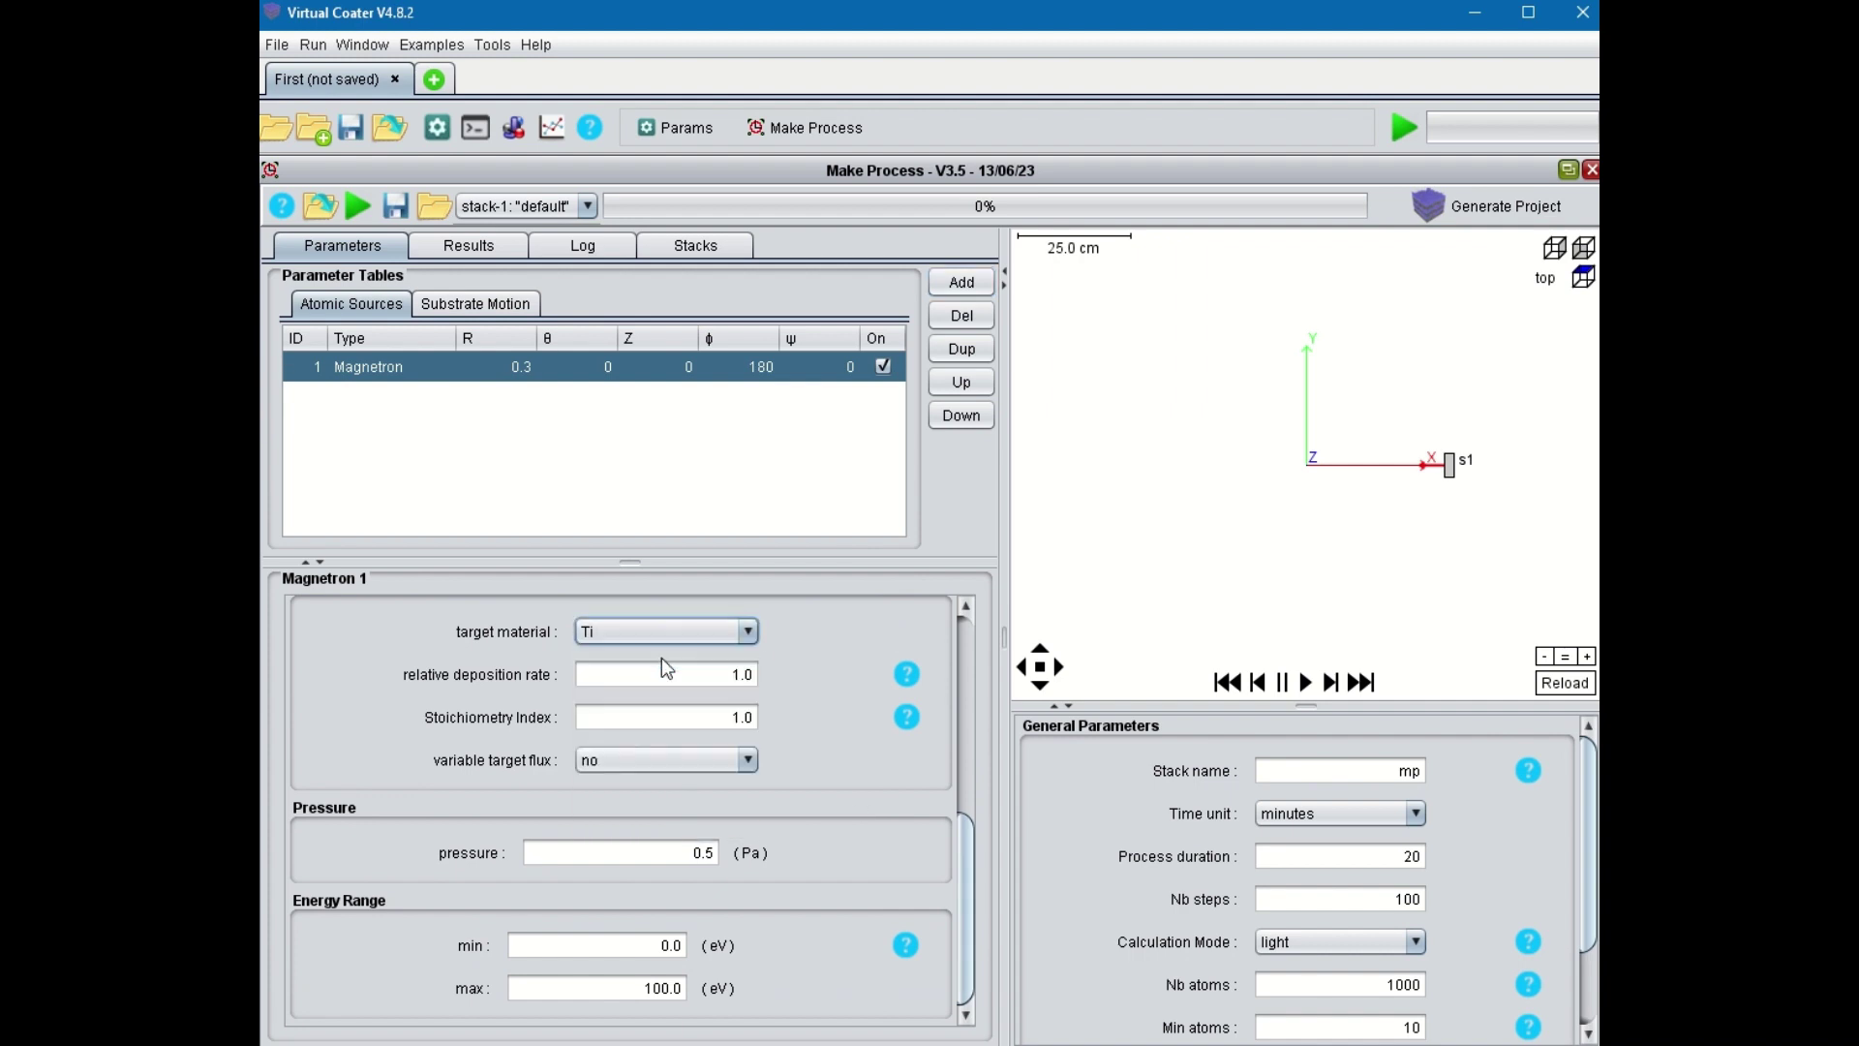
pyautogui.click(708, 848)
pyautogui.write('4')
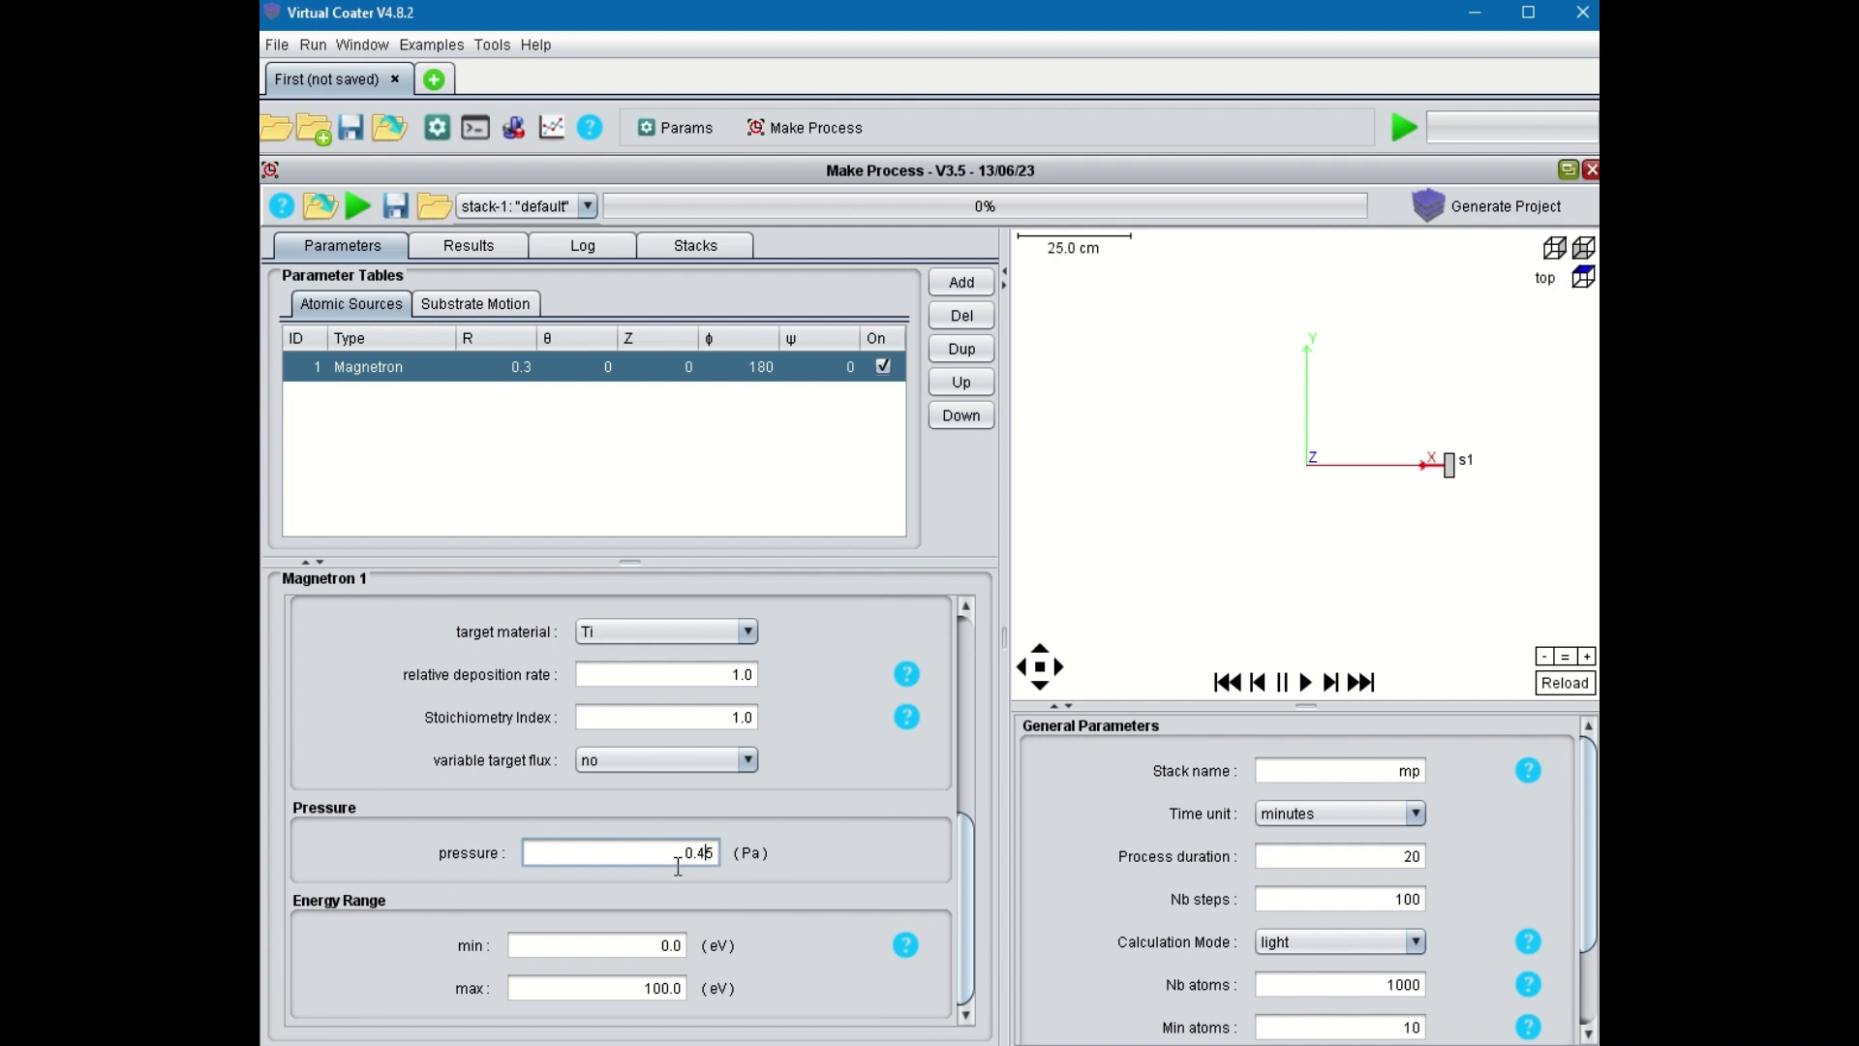
pyautogui.press('Home')
# Set process duration to 2 min, Nb steps to 24, and Nb atoms to 100000
pyautogui.click(1395, 857)
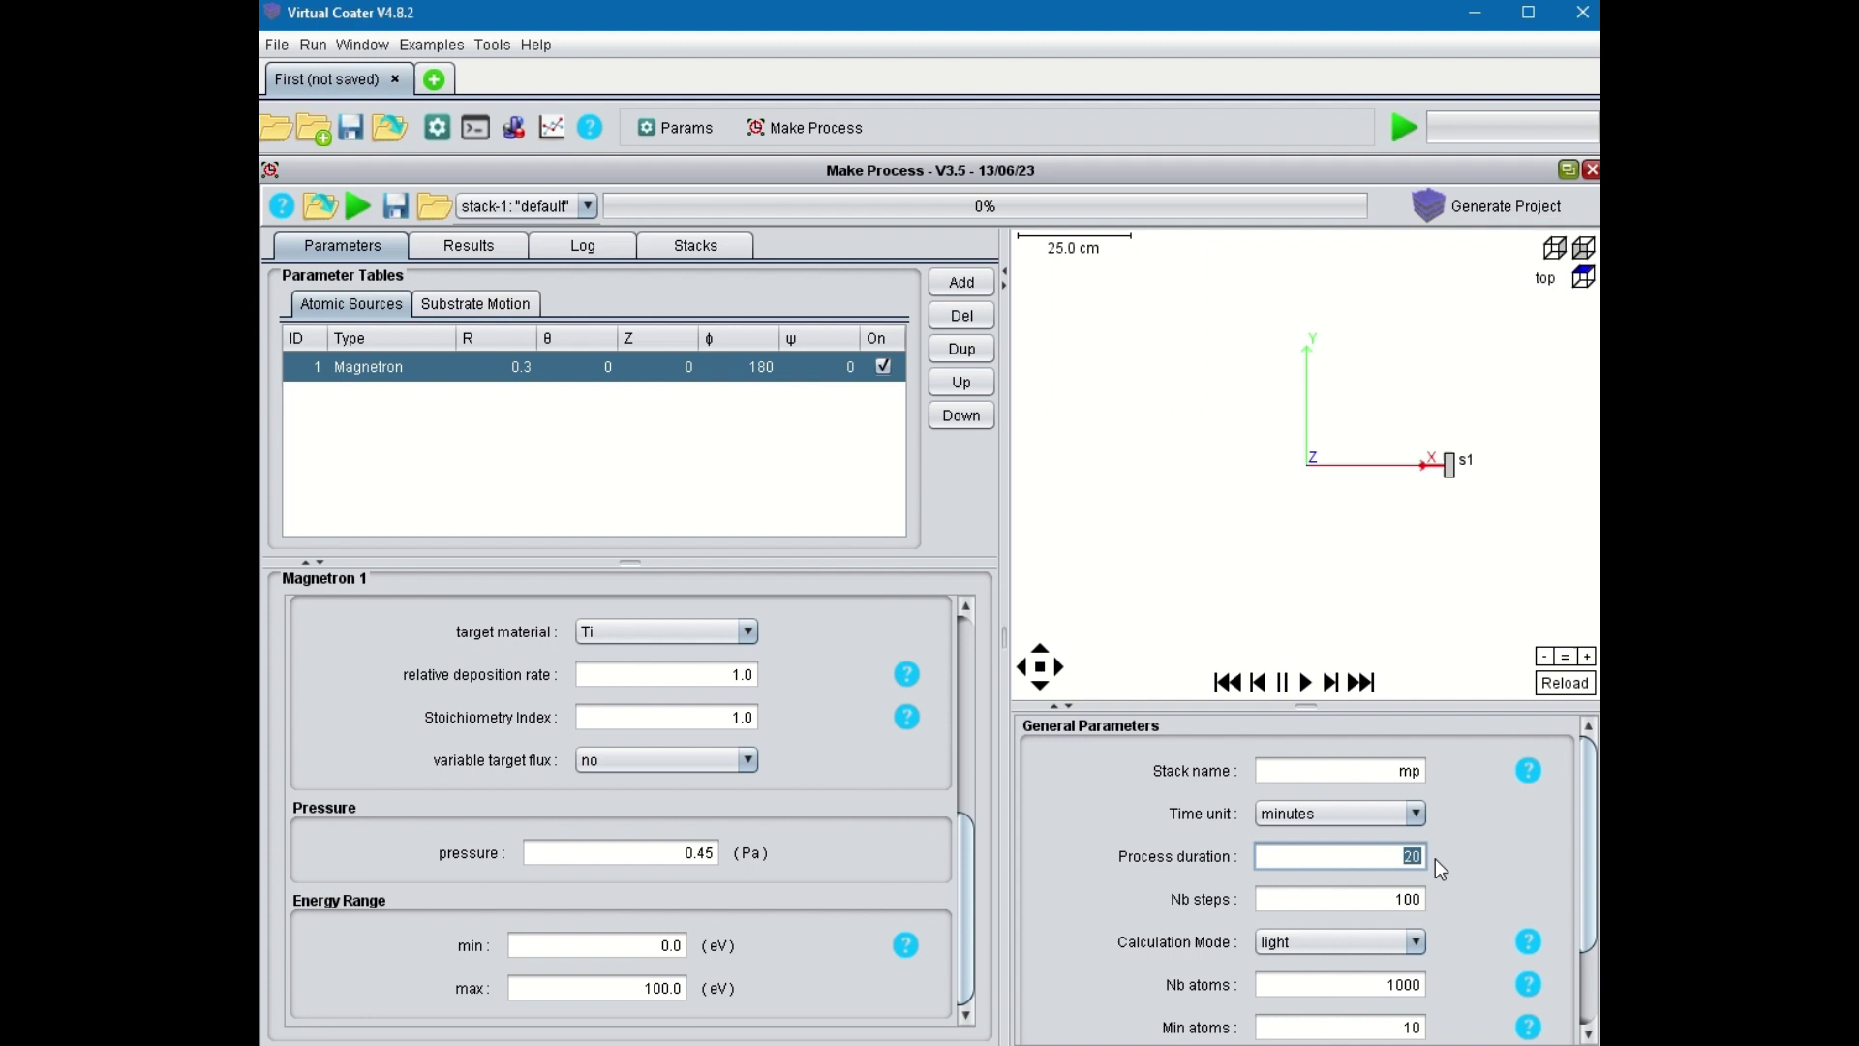
pyautogui.write('2')
pyautogui.press('Tab')
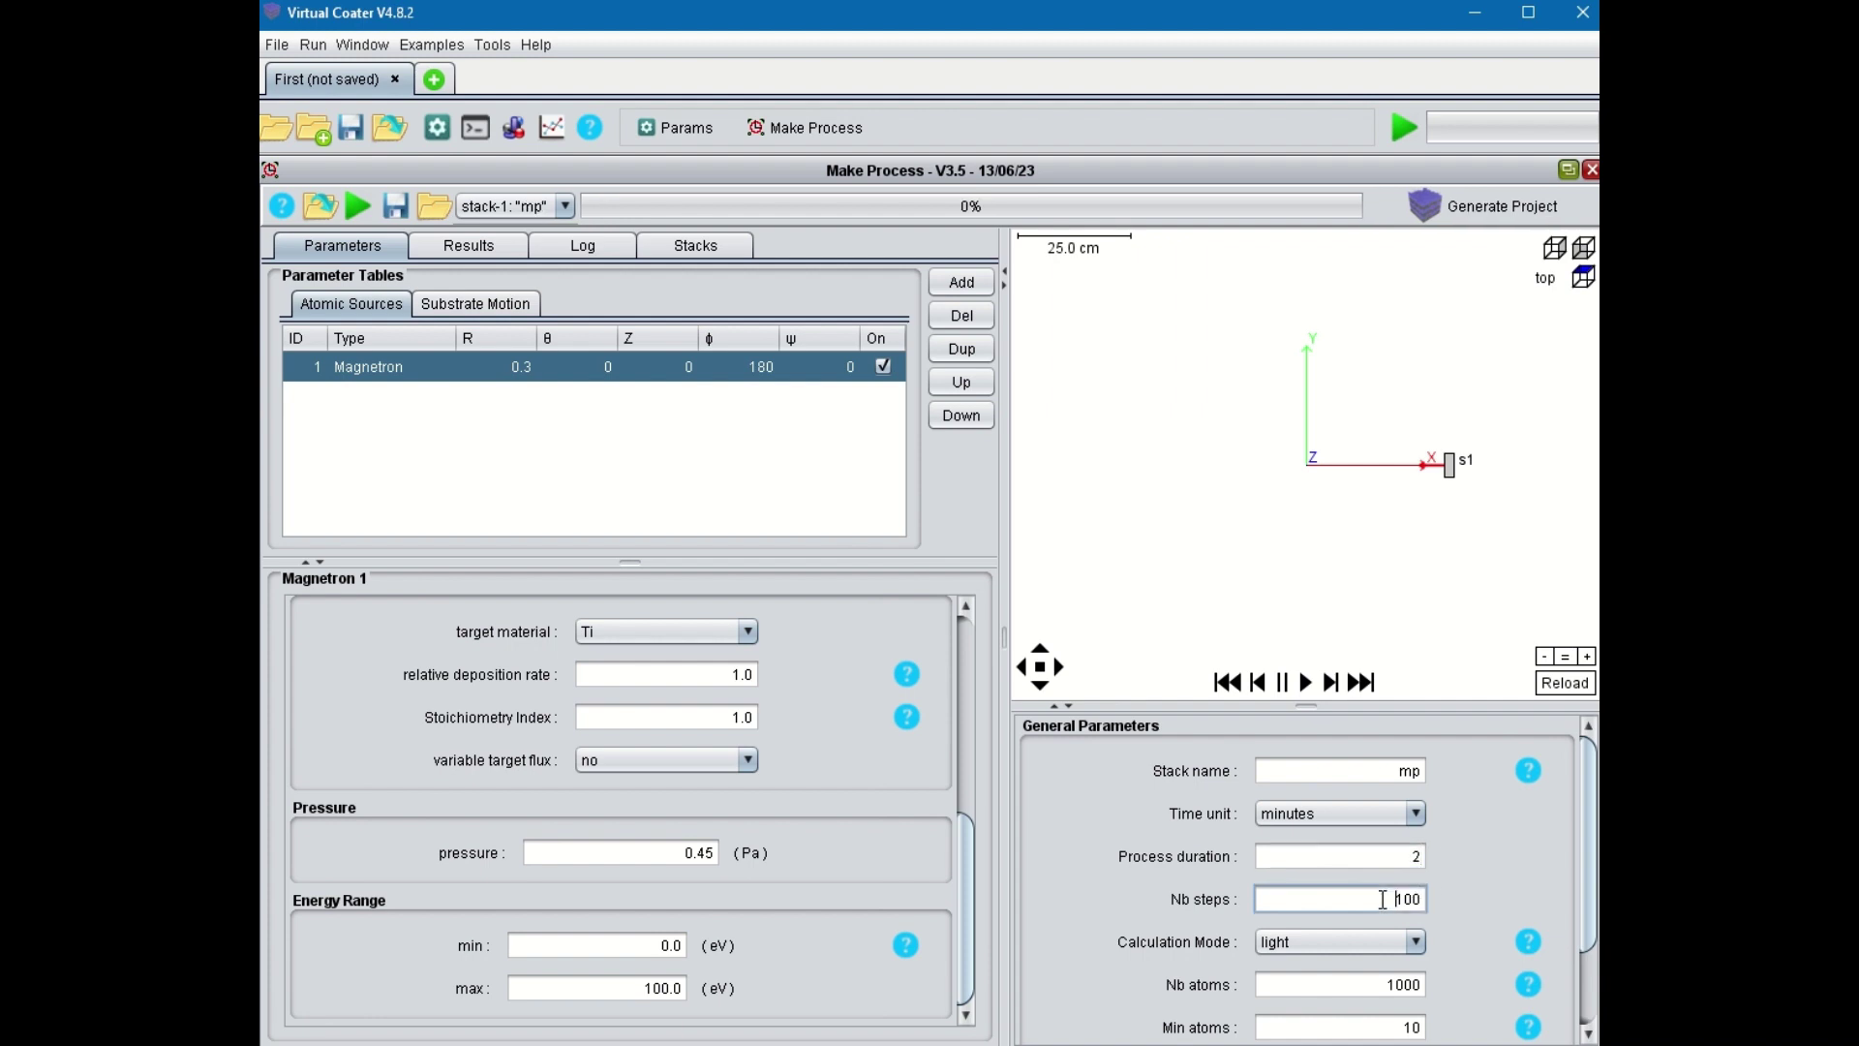
pyautogui.write('24')
pyautogui.press('Tab')
pyautogui.press('Tab')
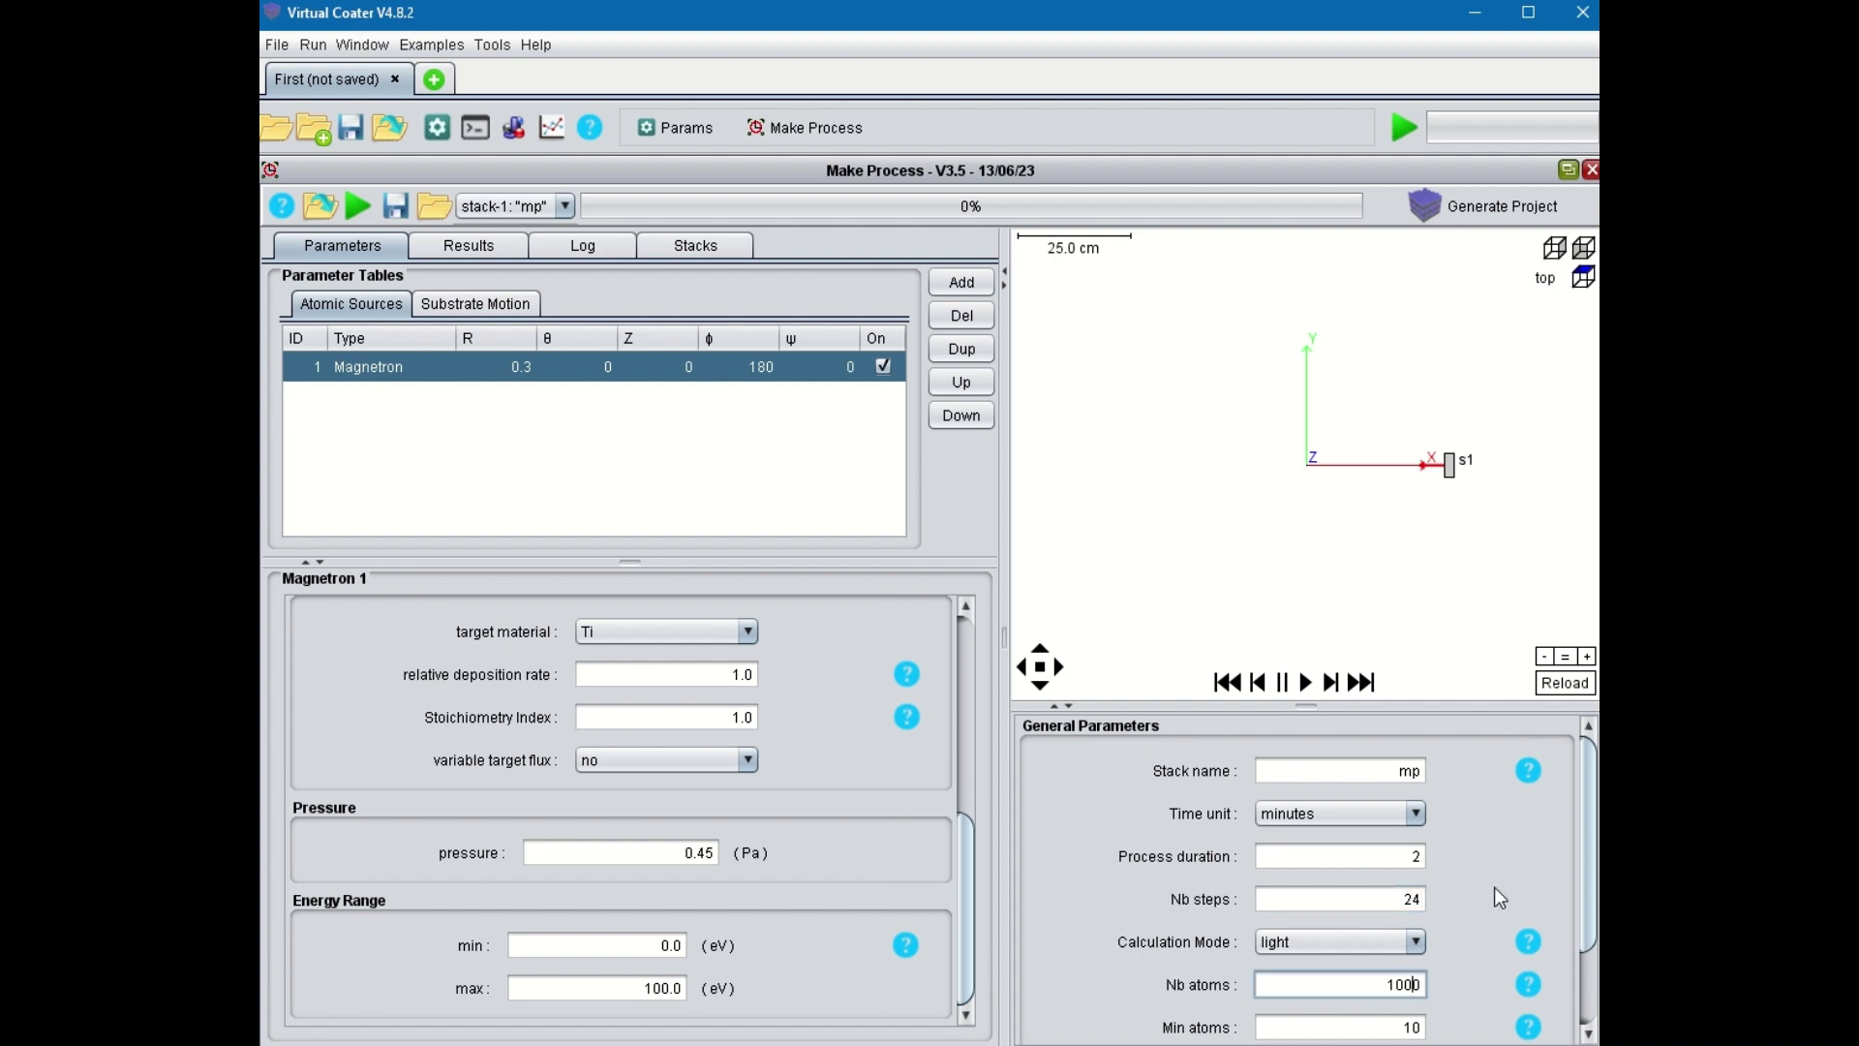
pyautogui.write('00')
# Add a Rotation substrate motion with 0.18 m radius and 1.05 RPM angular speed
pyautogui.click(486, 302)
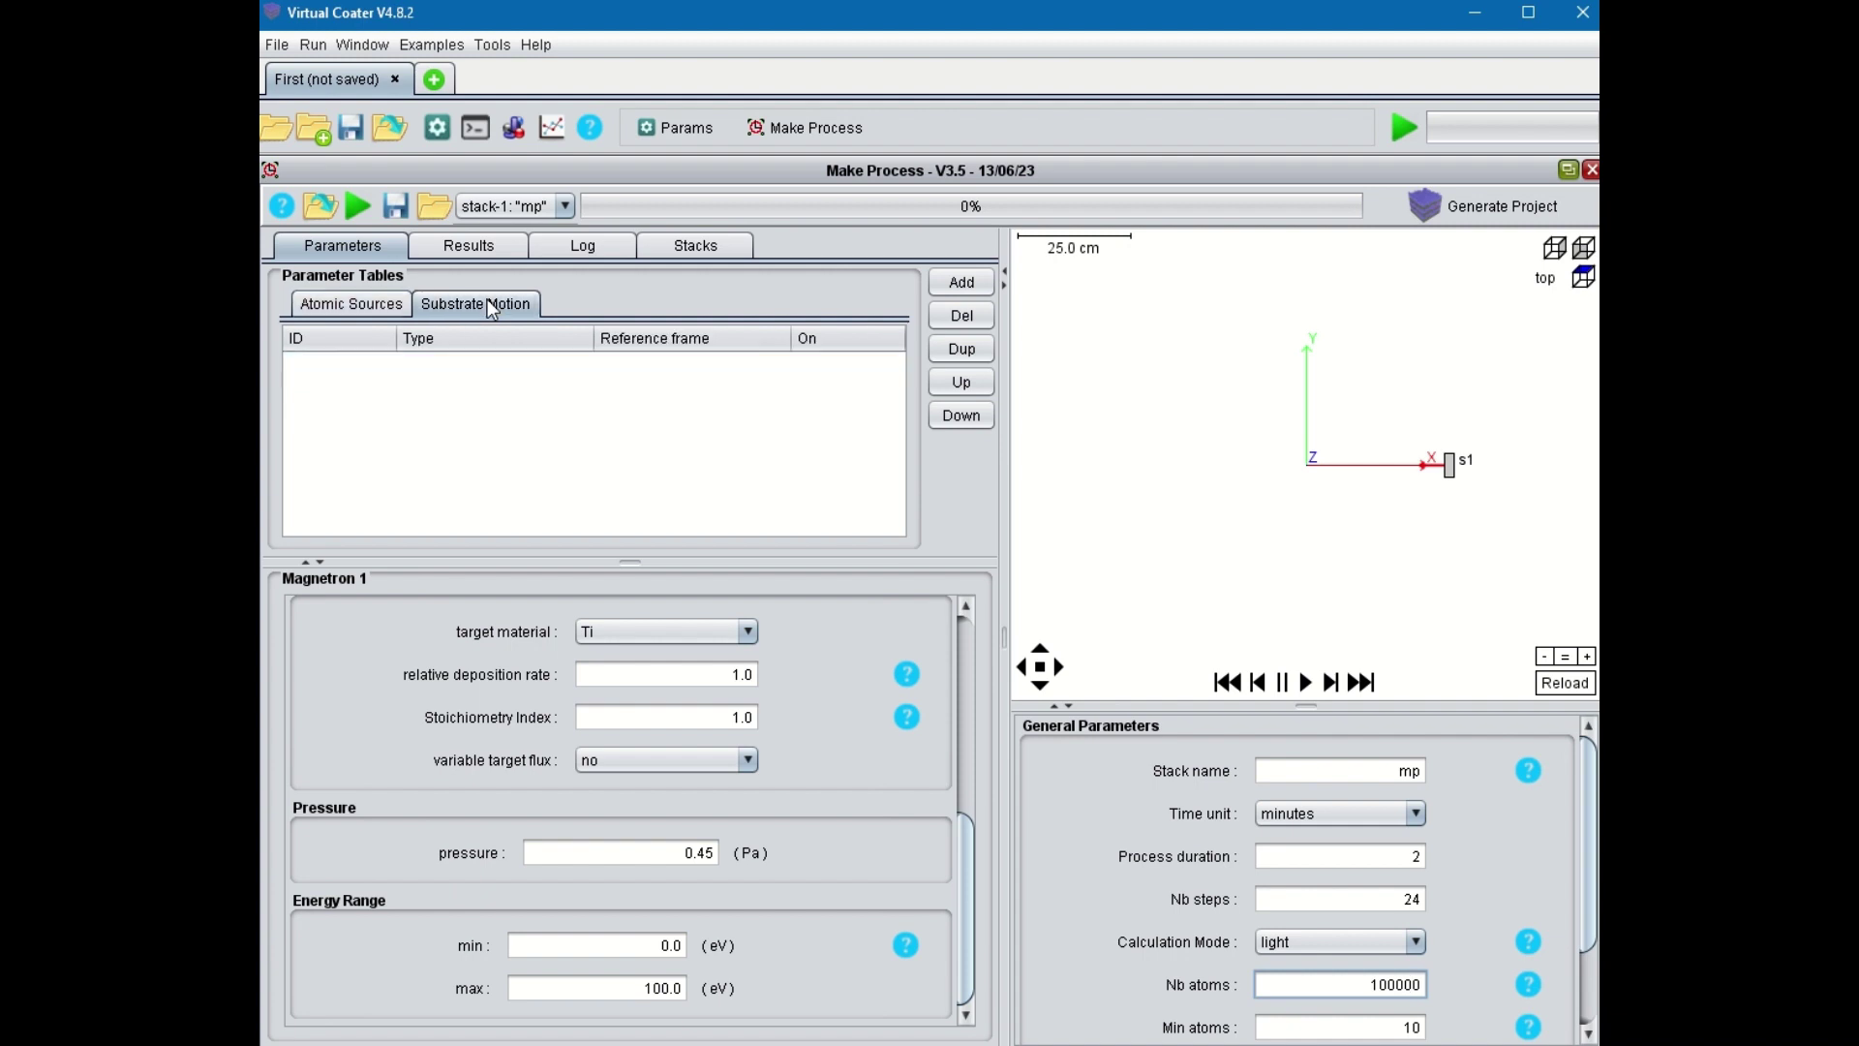
pyautogui.click(962, 283)
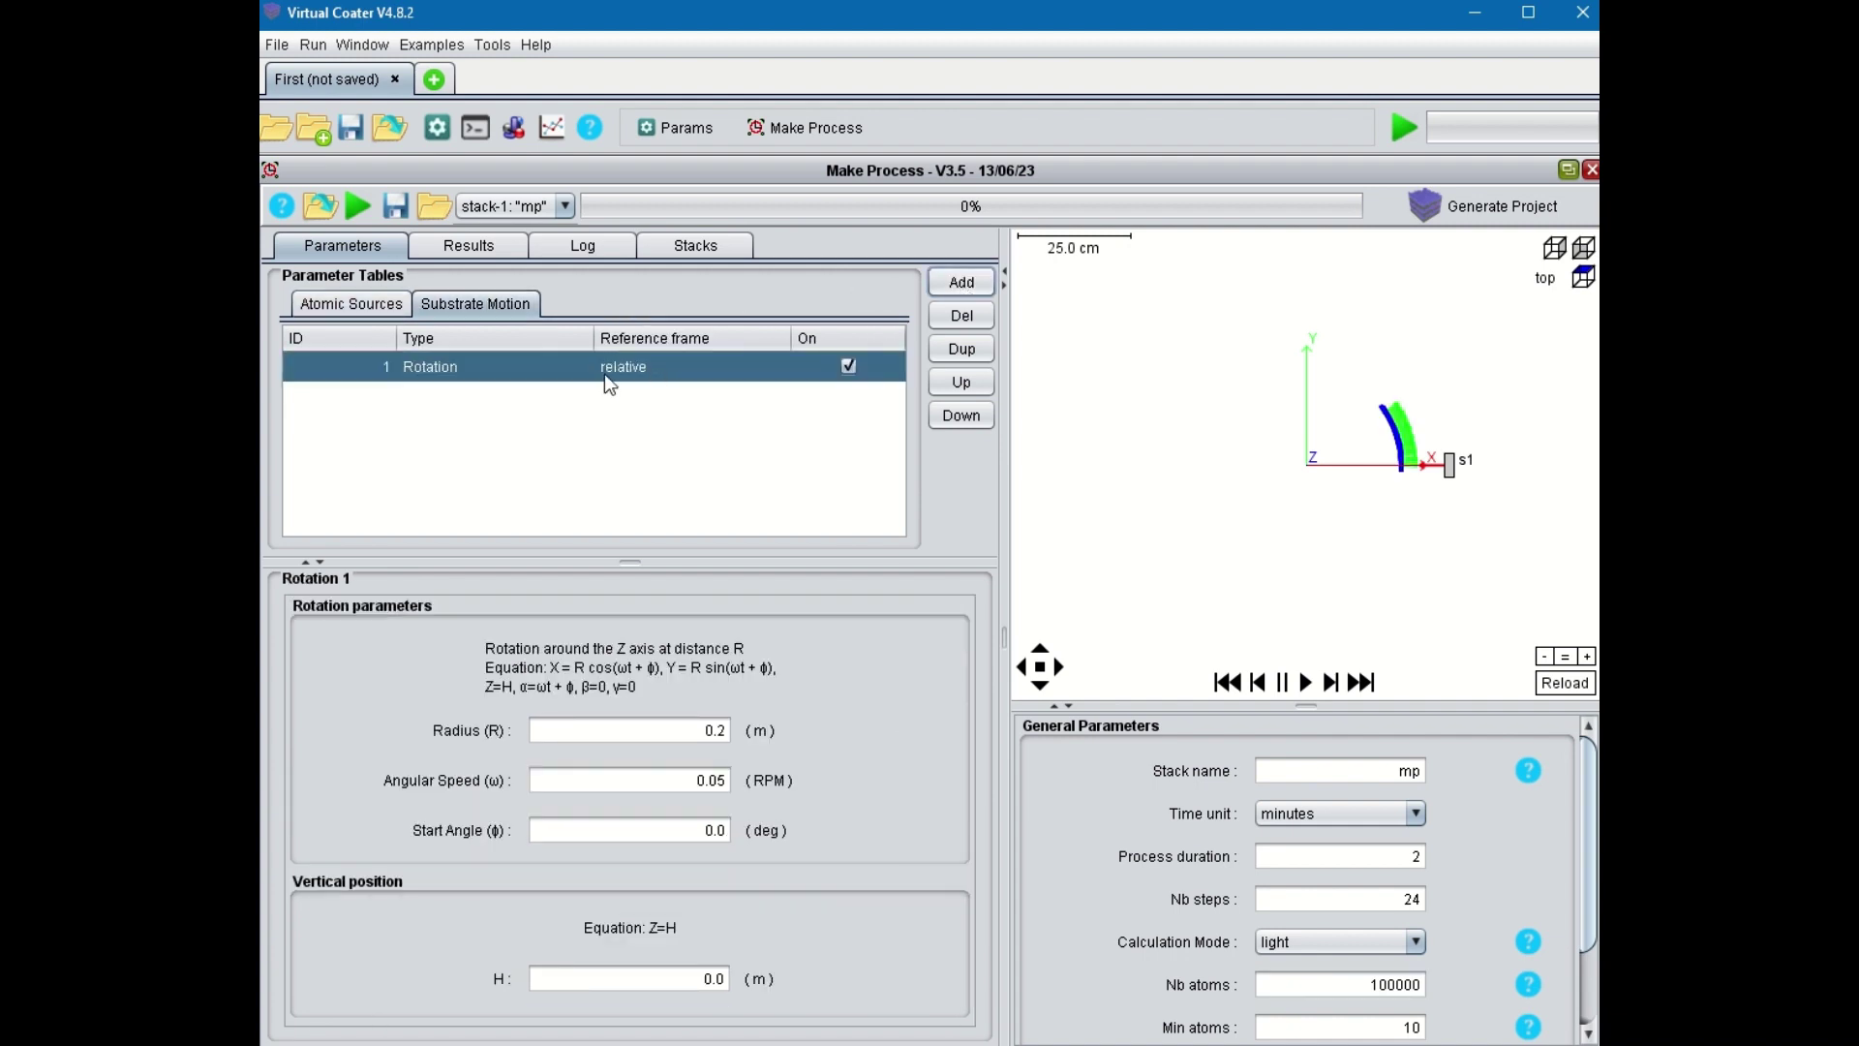
pyautogui.click(724, 732)
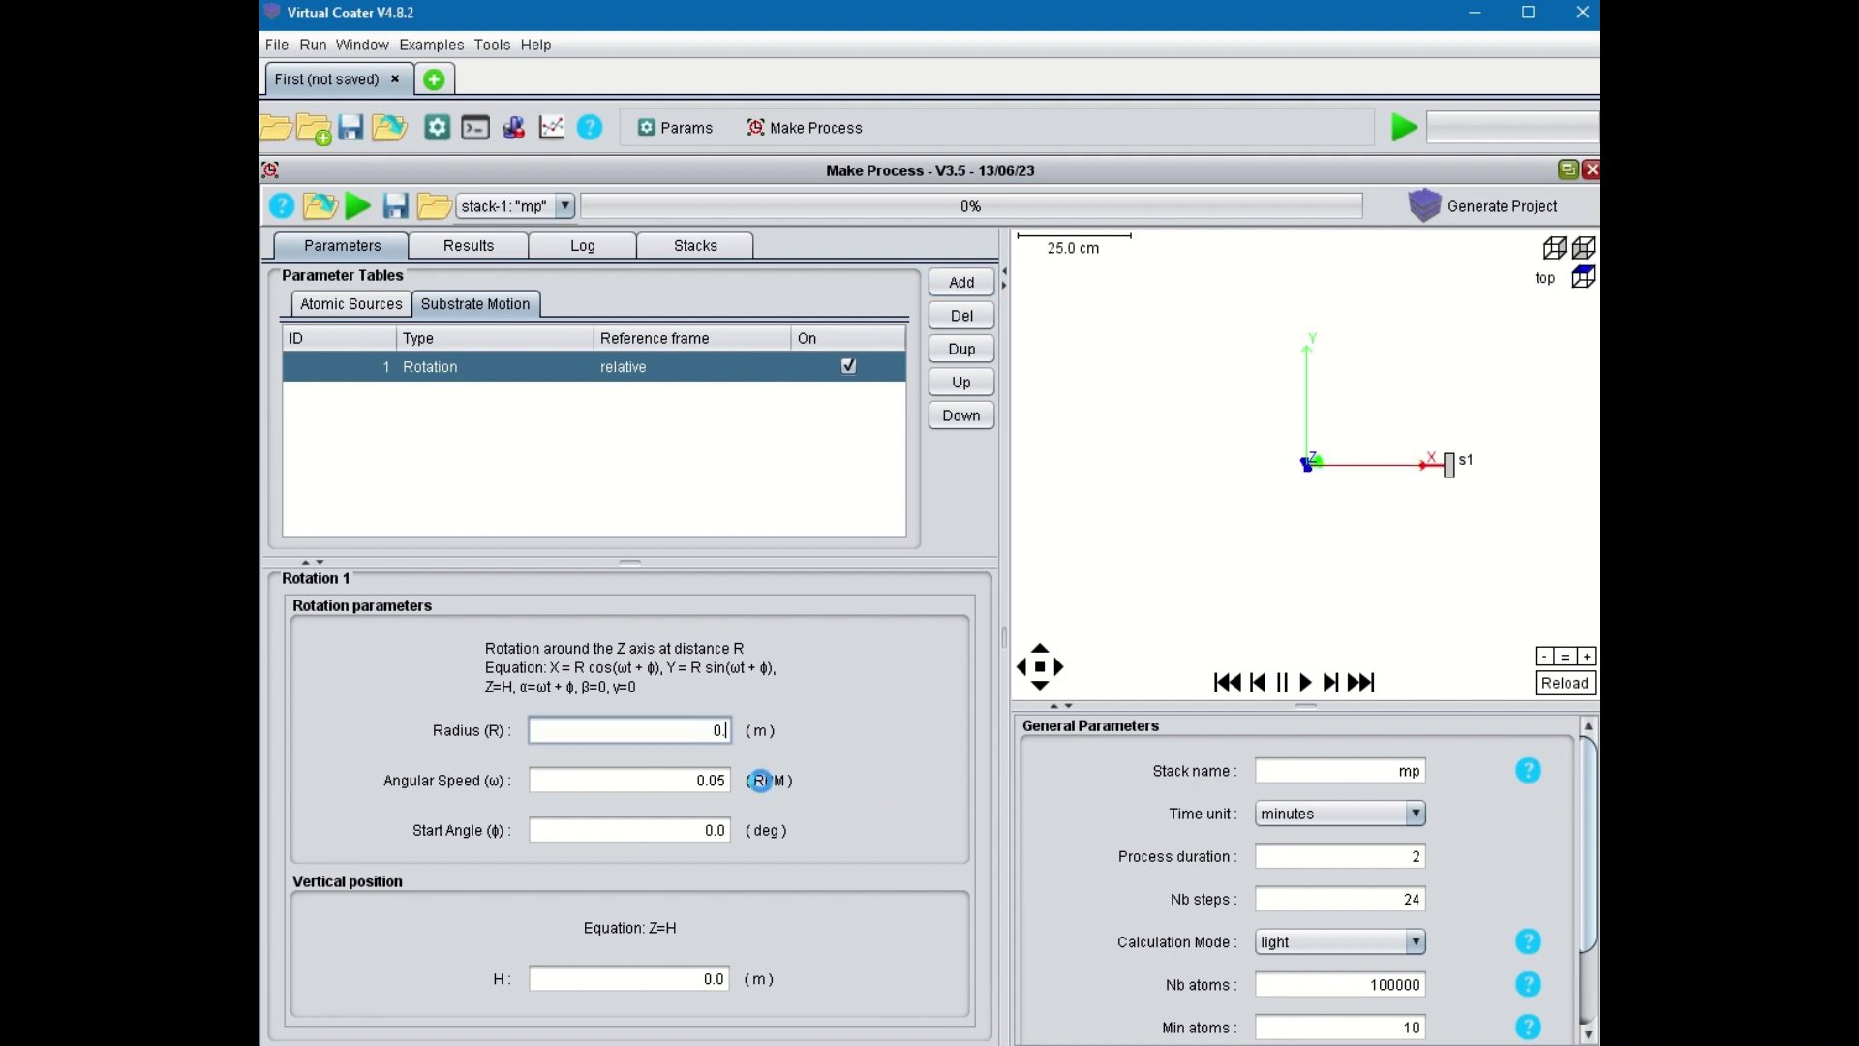
pyautogui.press('BackSpace')
pyautogui.write('18')
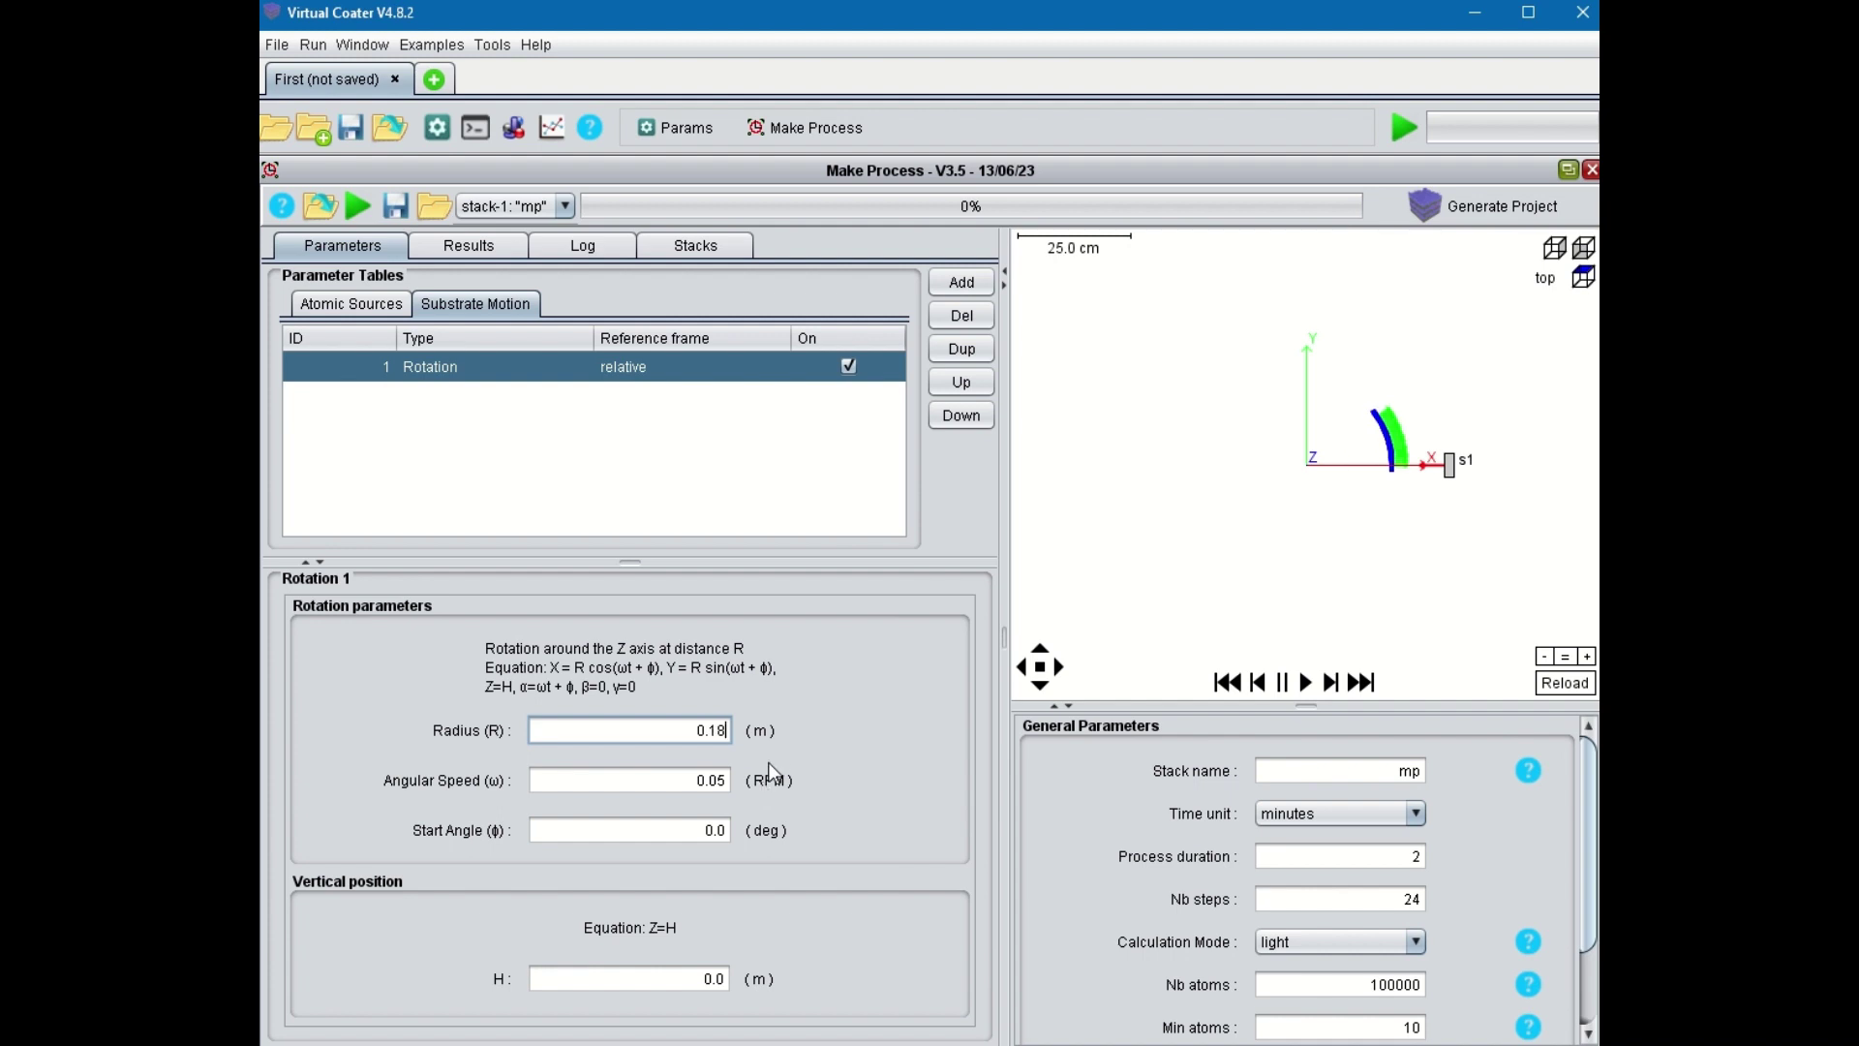
pyautogui.press('Tab')
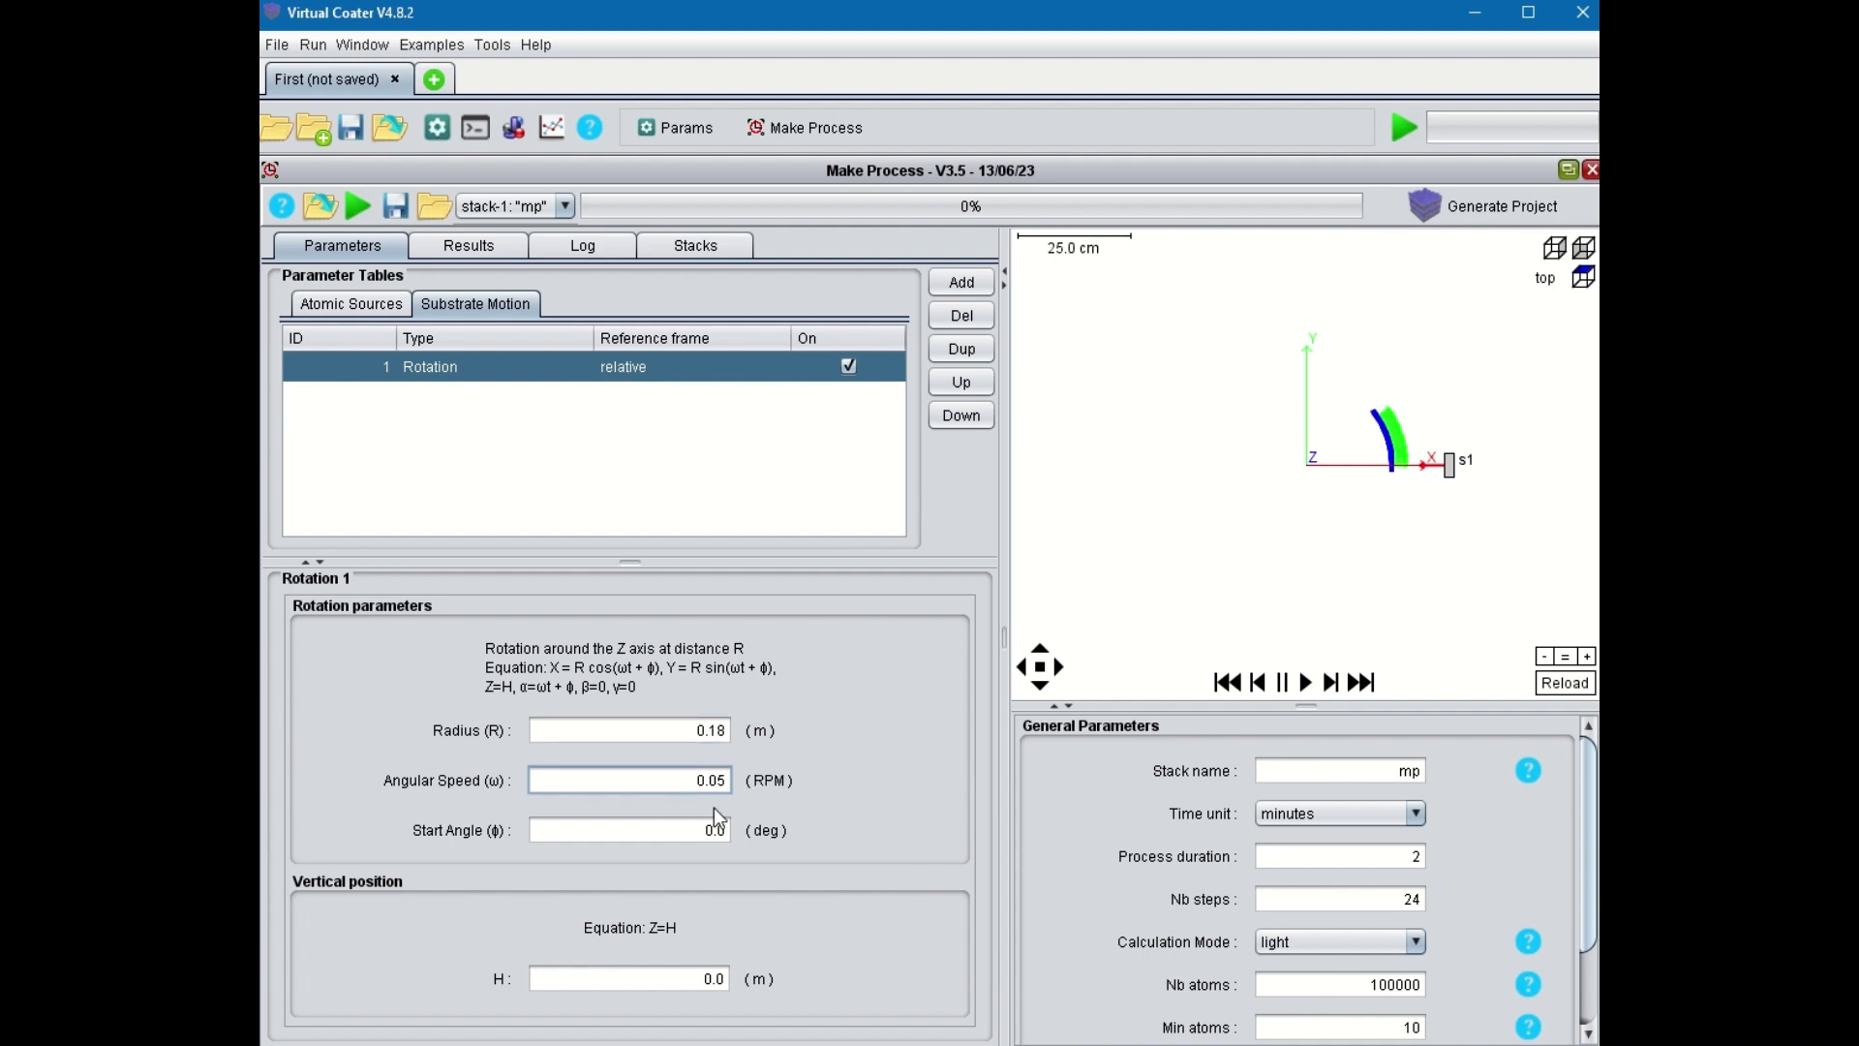
pyautogui.press('Delete')
pyautogui.press('Delete')
pyautogui.write('1')
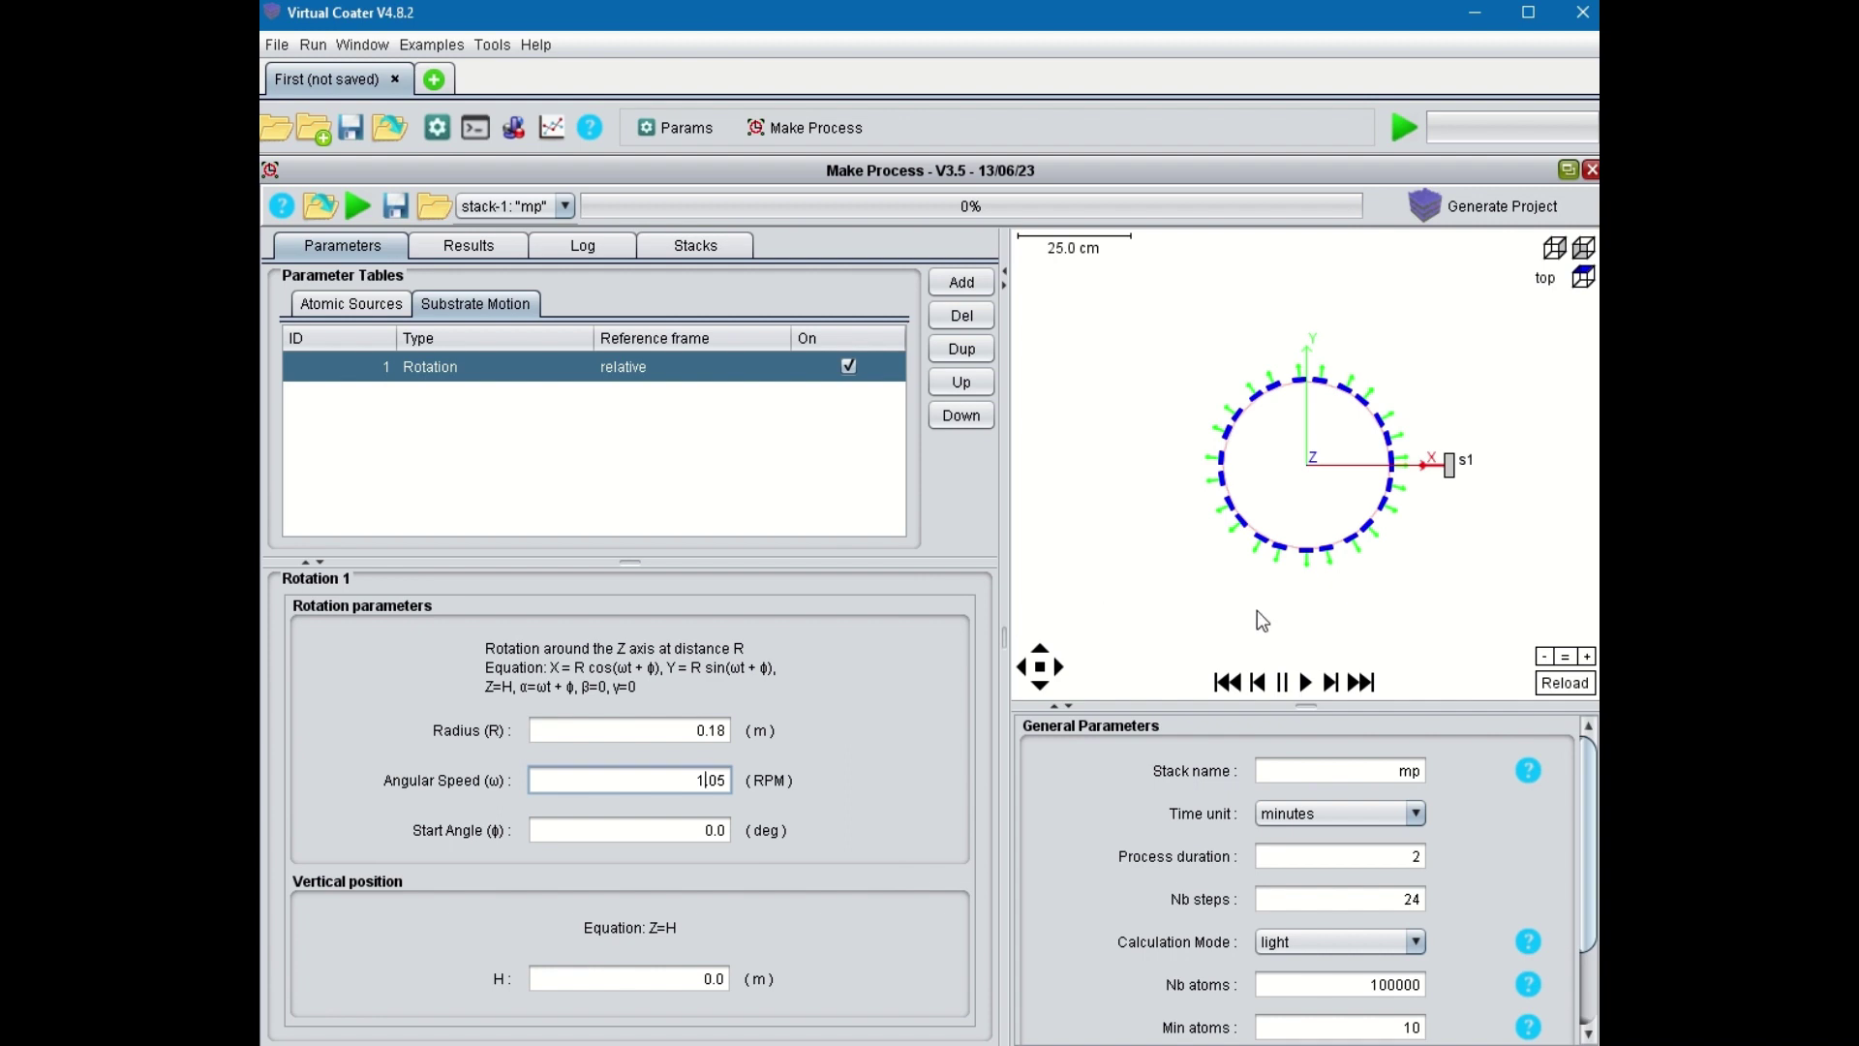
# Tilt the 3-D preview to an oblique side view of the ring and target
pyautogui.moveTo(1257, 610)
pyautogui.mouseDown()
pyautogui.moveTo(1249, 563)
pyautogui.moveTo(1281, 528)
pyautogui.moveTo(1264, 460)
pyautogui.moveTo(1270, 615)
pyautogui.mouseUp()
pyautogui.click(1556, 250)
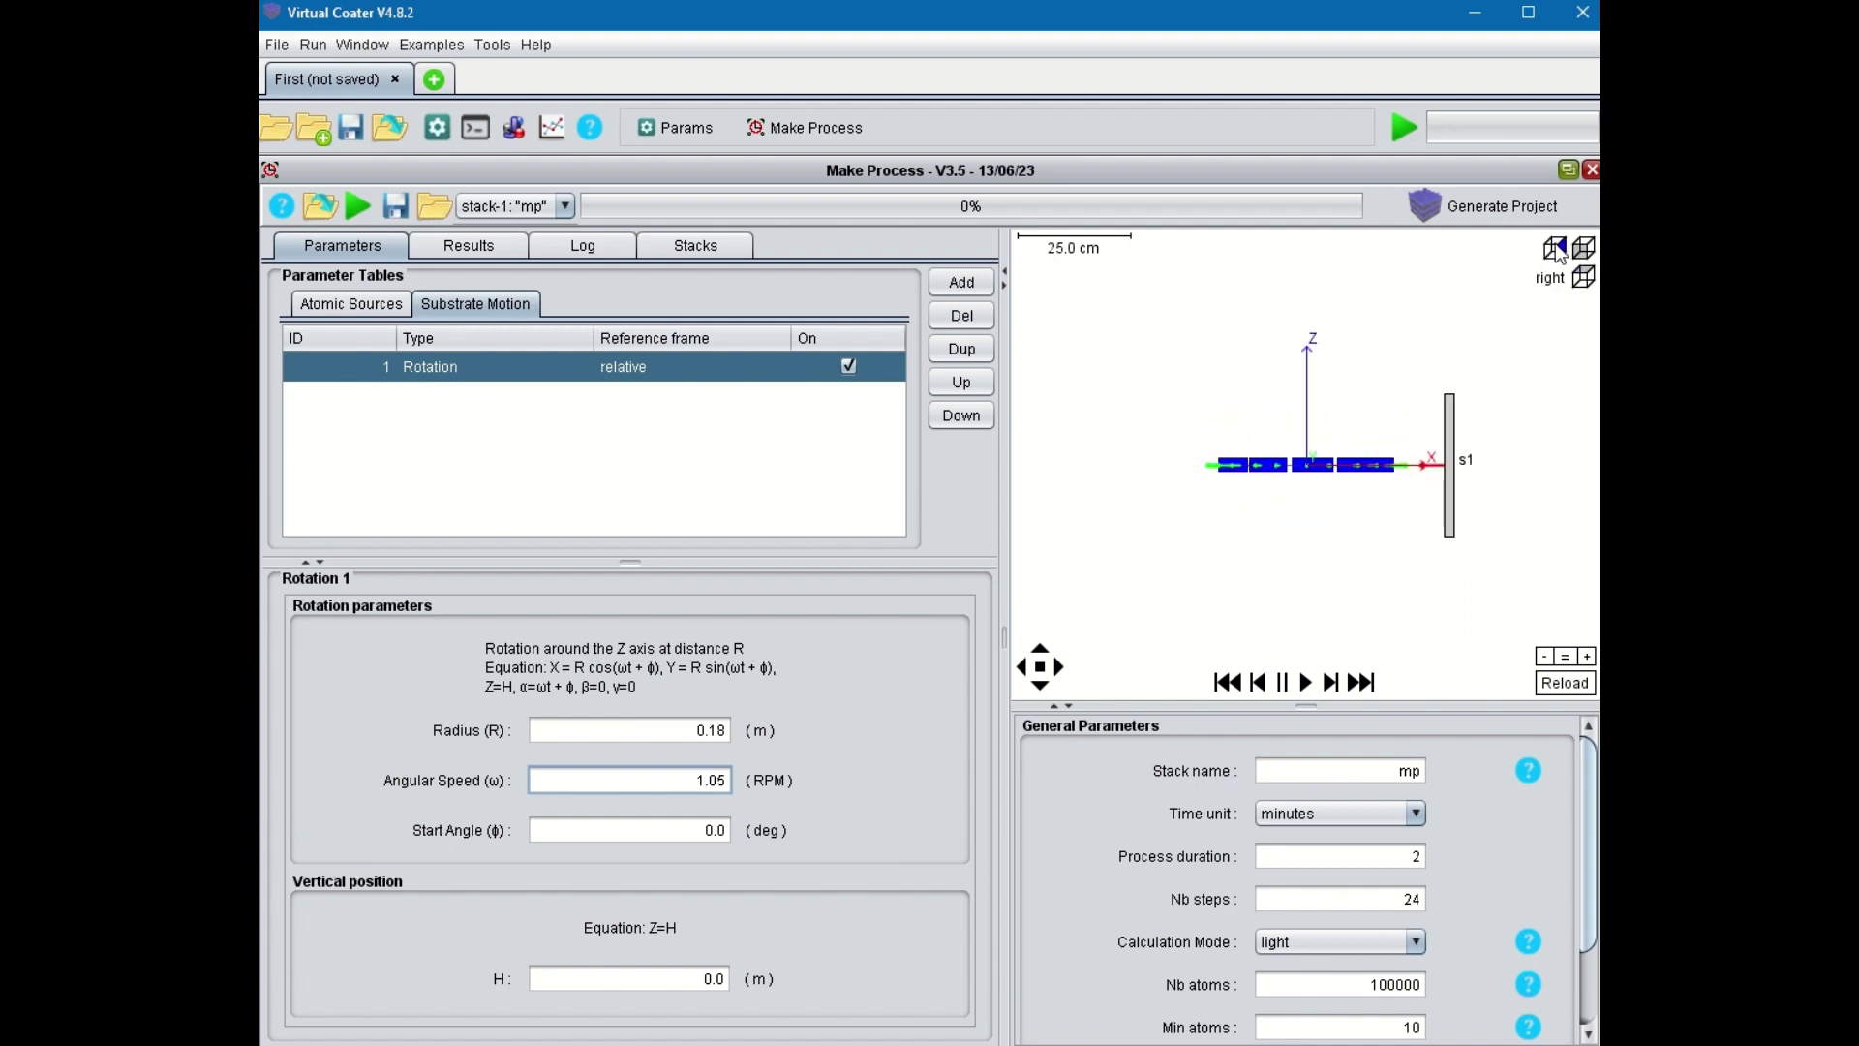
pyautogui.moveTo(1307, 536); pyautogui.dragTo(1362, 602)
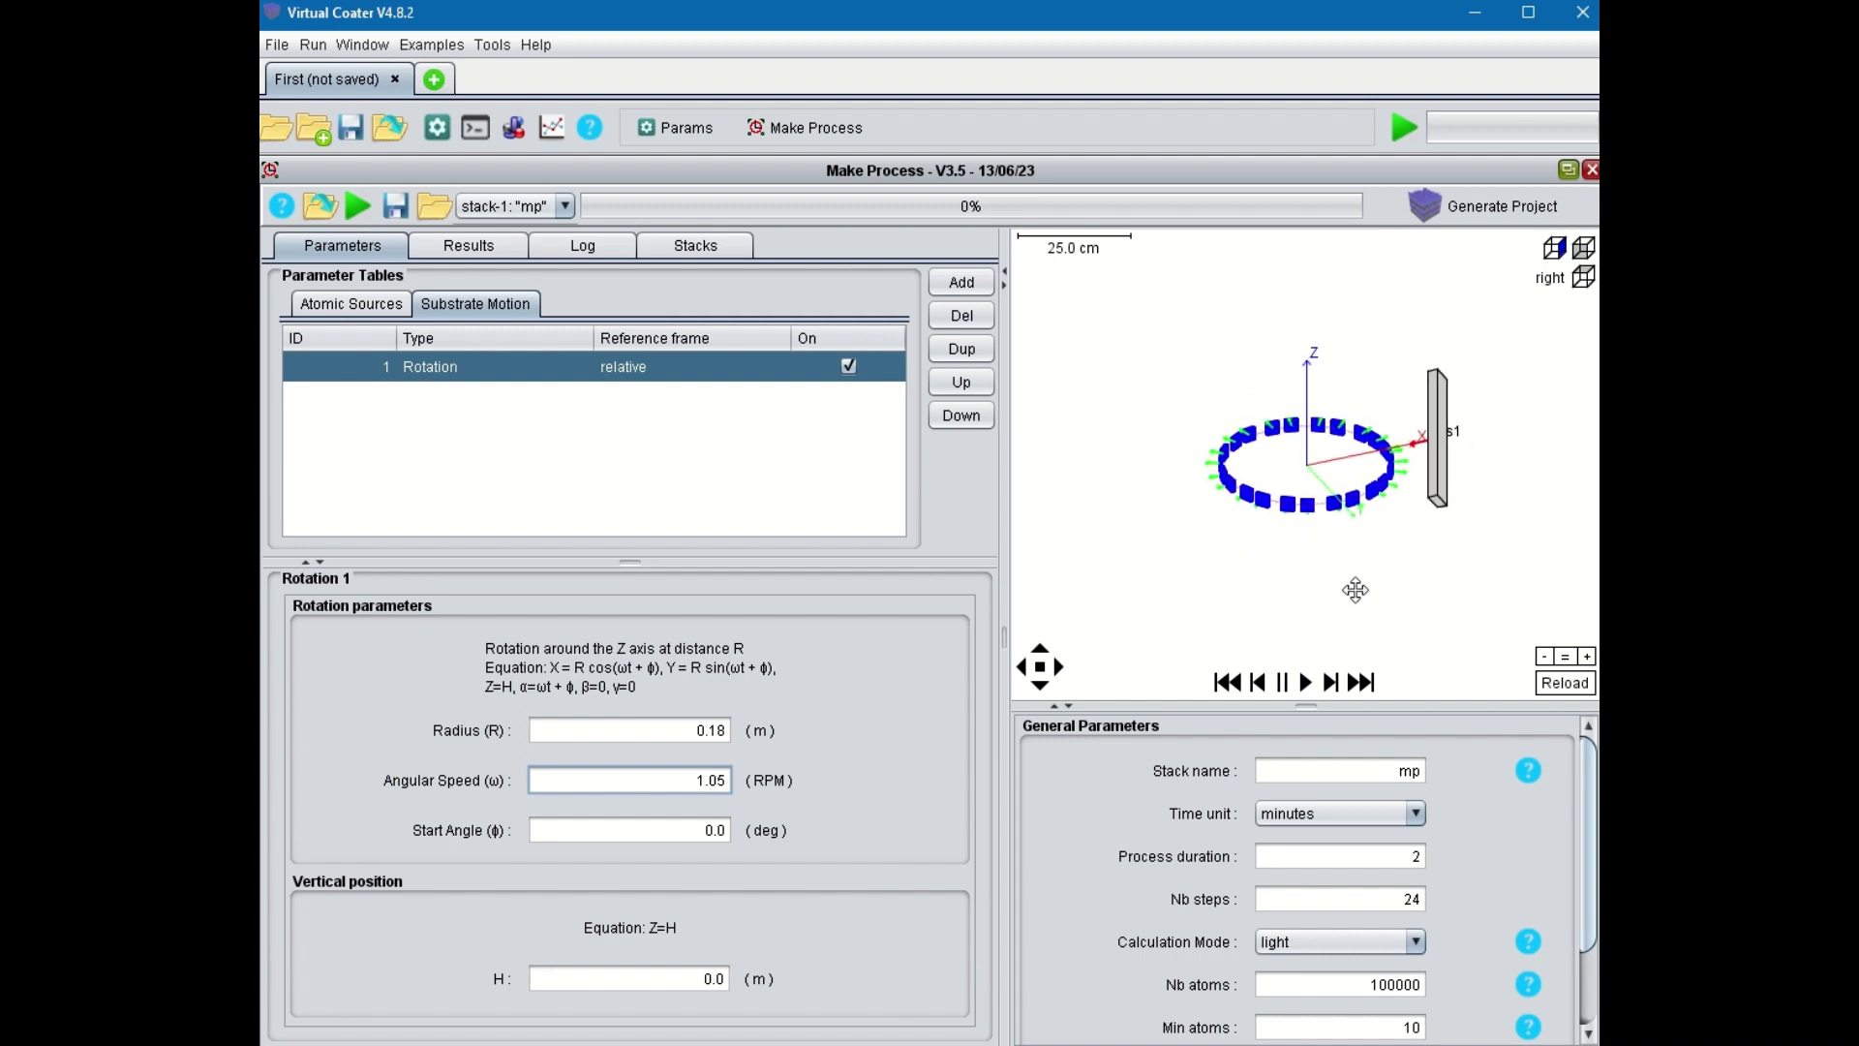
# Play, pause and reset the substrate motion animation
pyautogui.click(1305, 682)
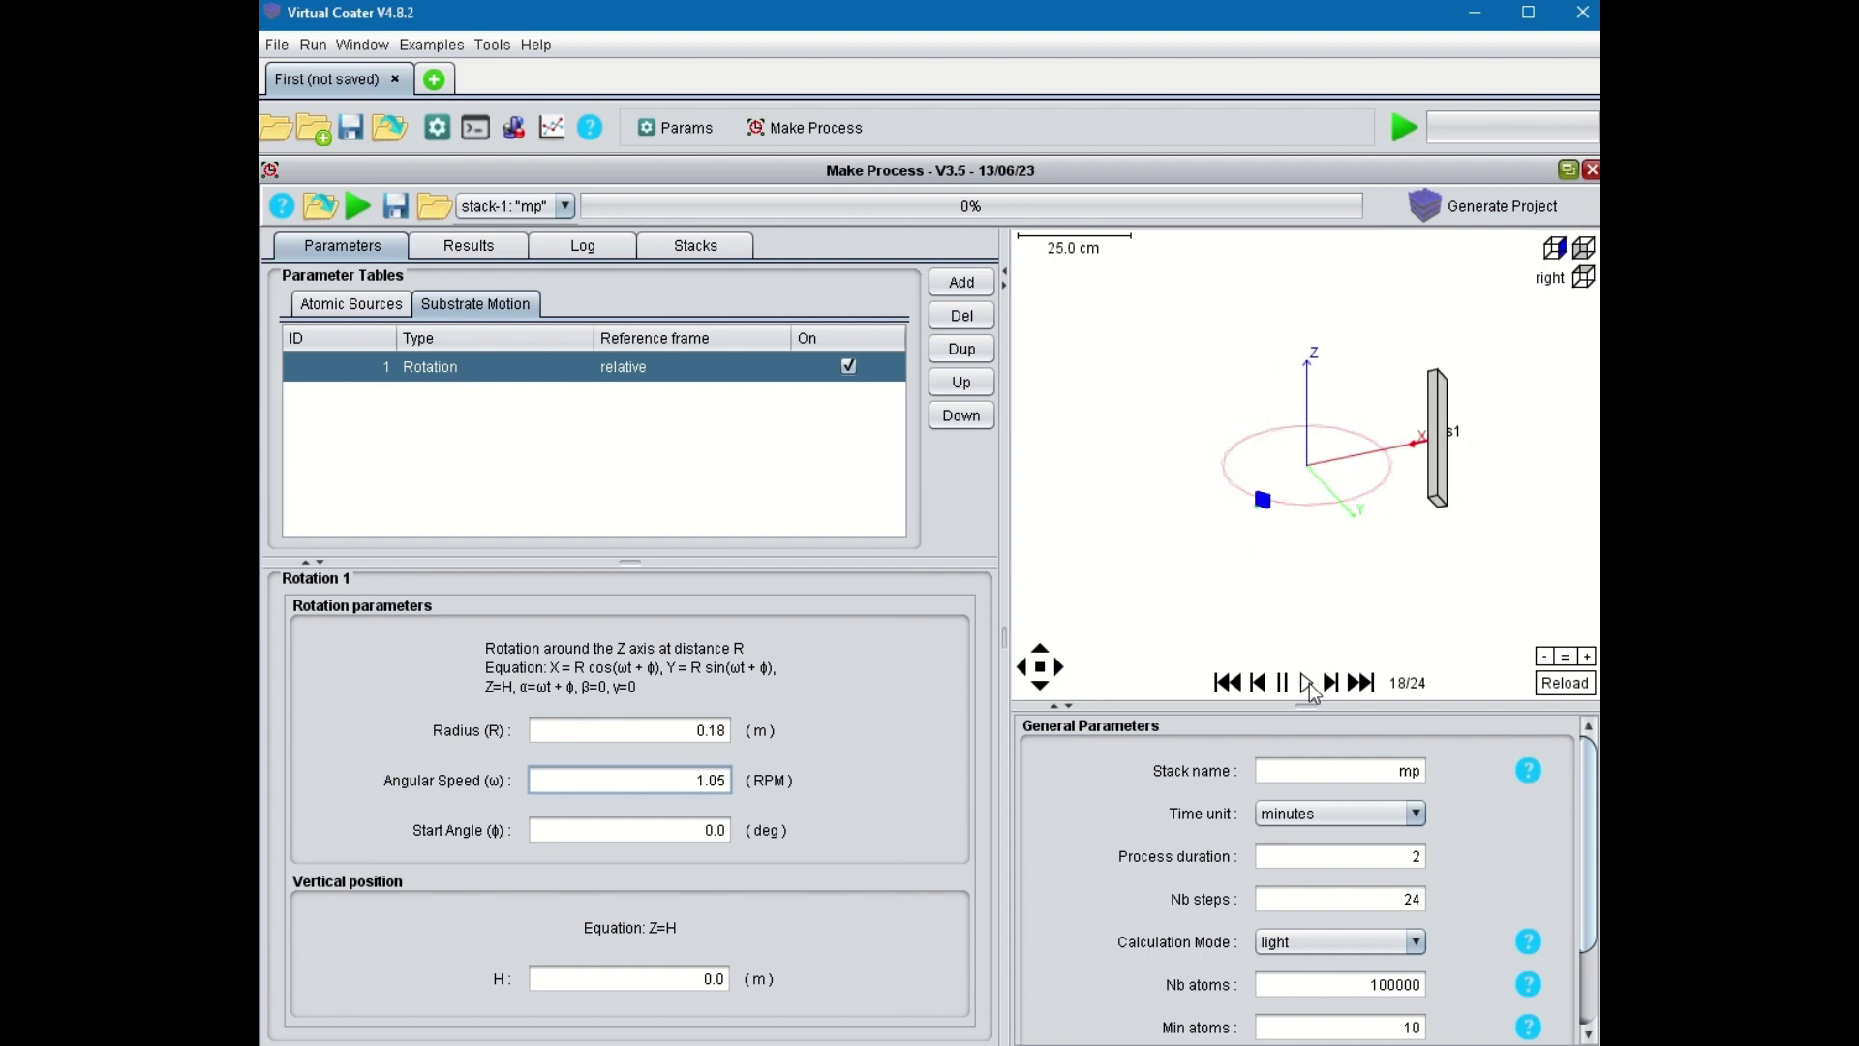
pyautogui.click(1283, 684)
pyautogui.click(1283, 684)
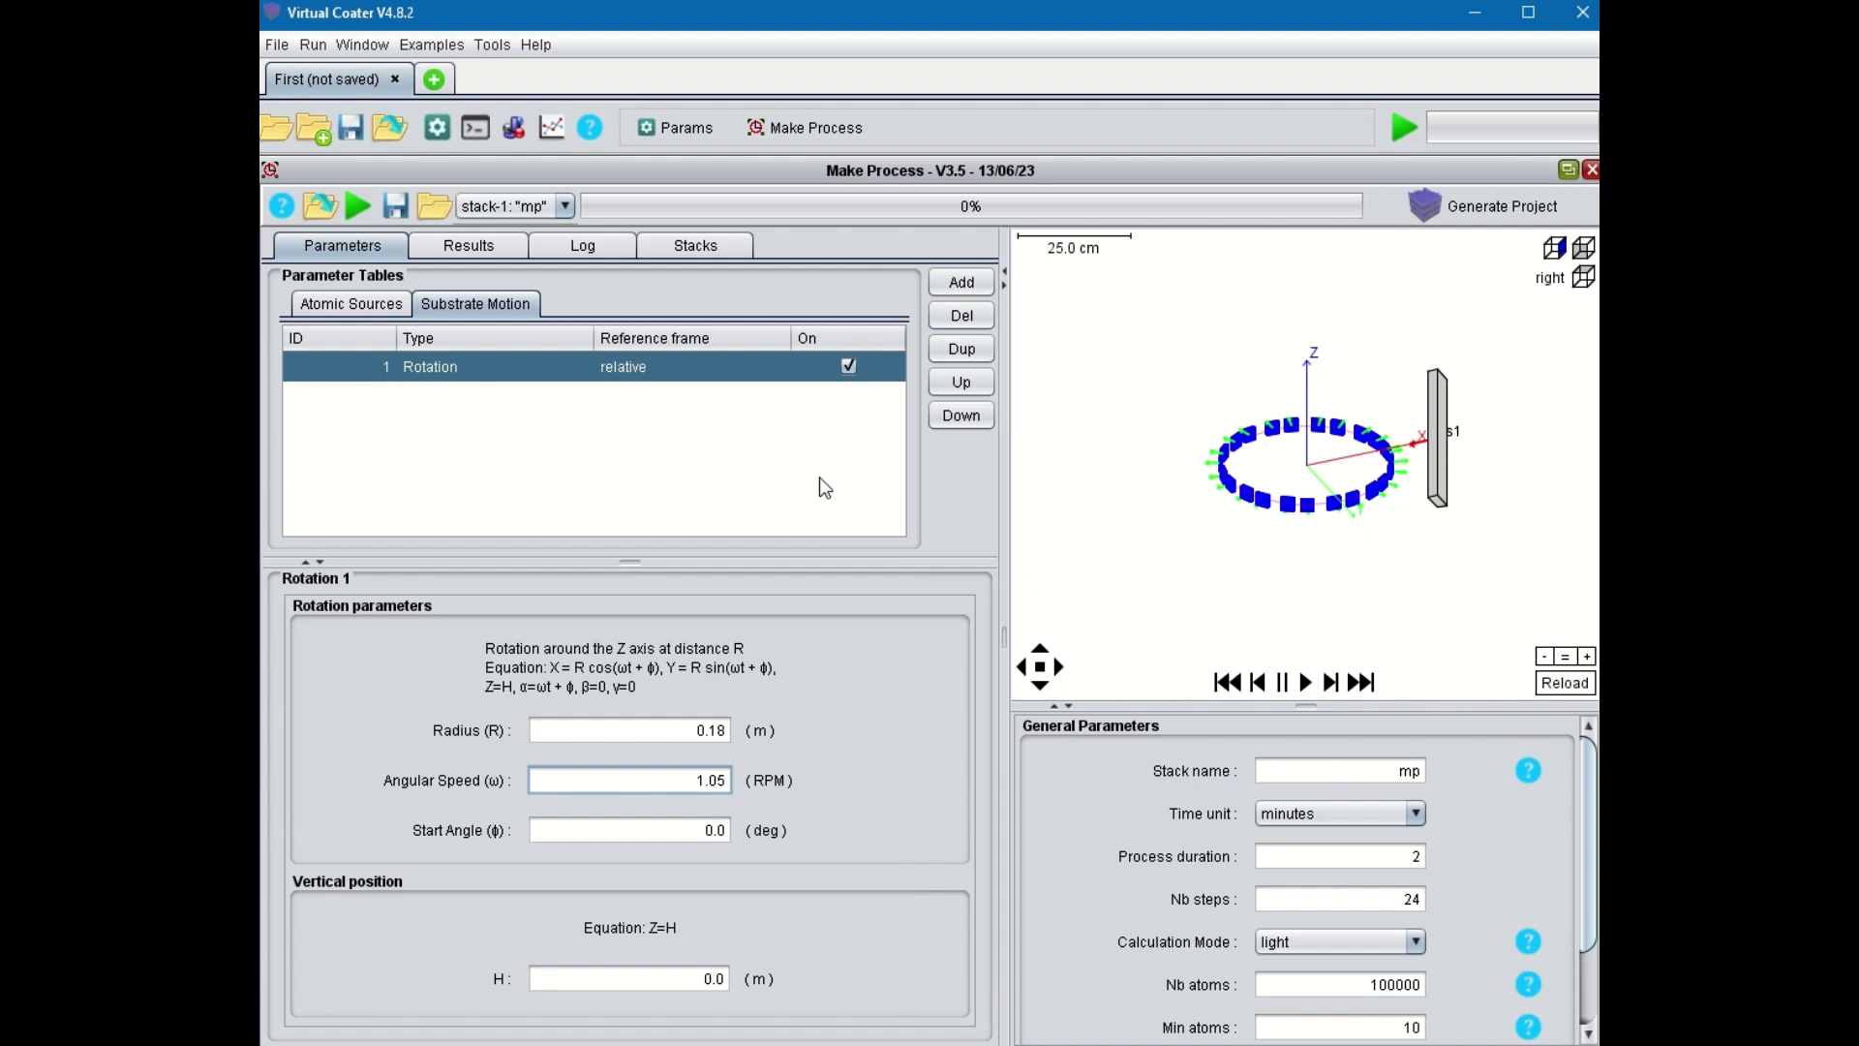
# Run Make Process through all 24 steps and dismiss the completion message
pyautogui.click(357, 207)
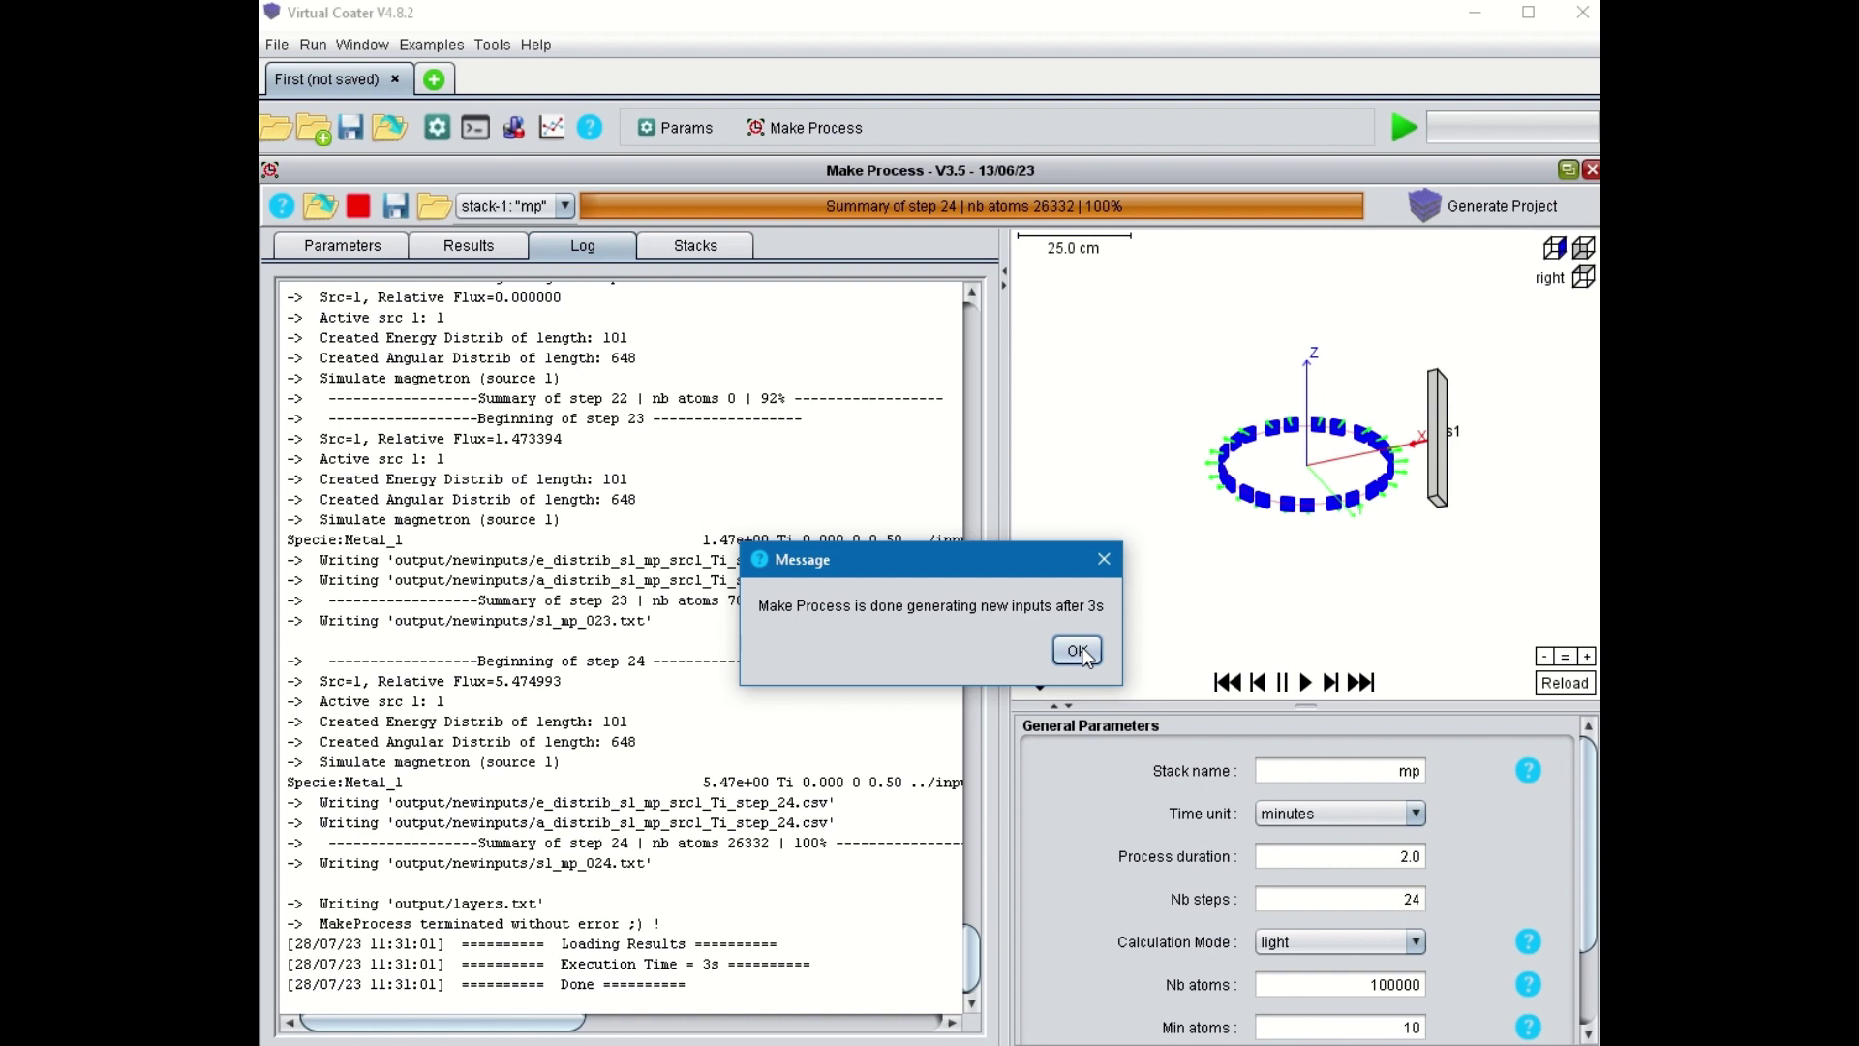
pyautogui.click(1077, 651)
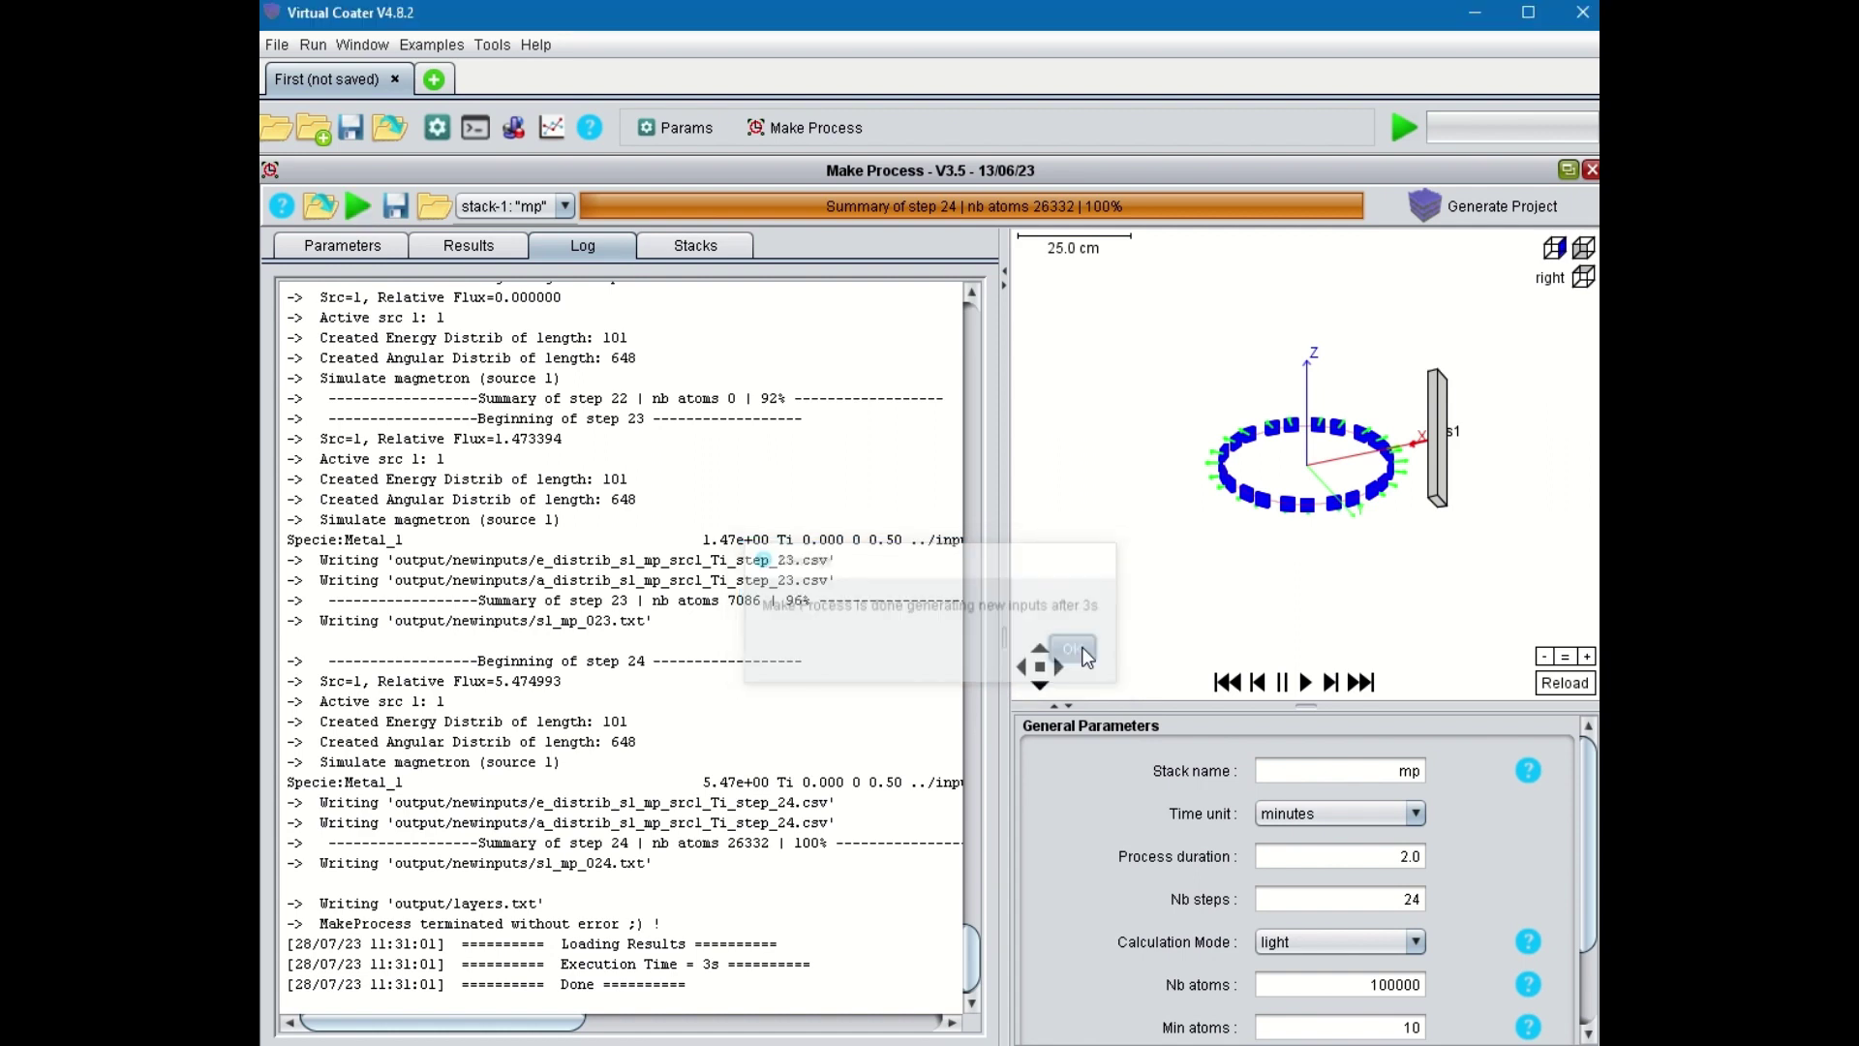
# Plot stats_whole_process.csv in Results with the time column as X
pyautogui.click(476, 254)
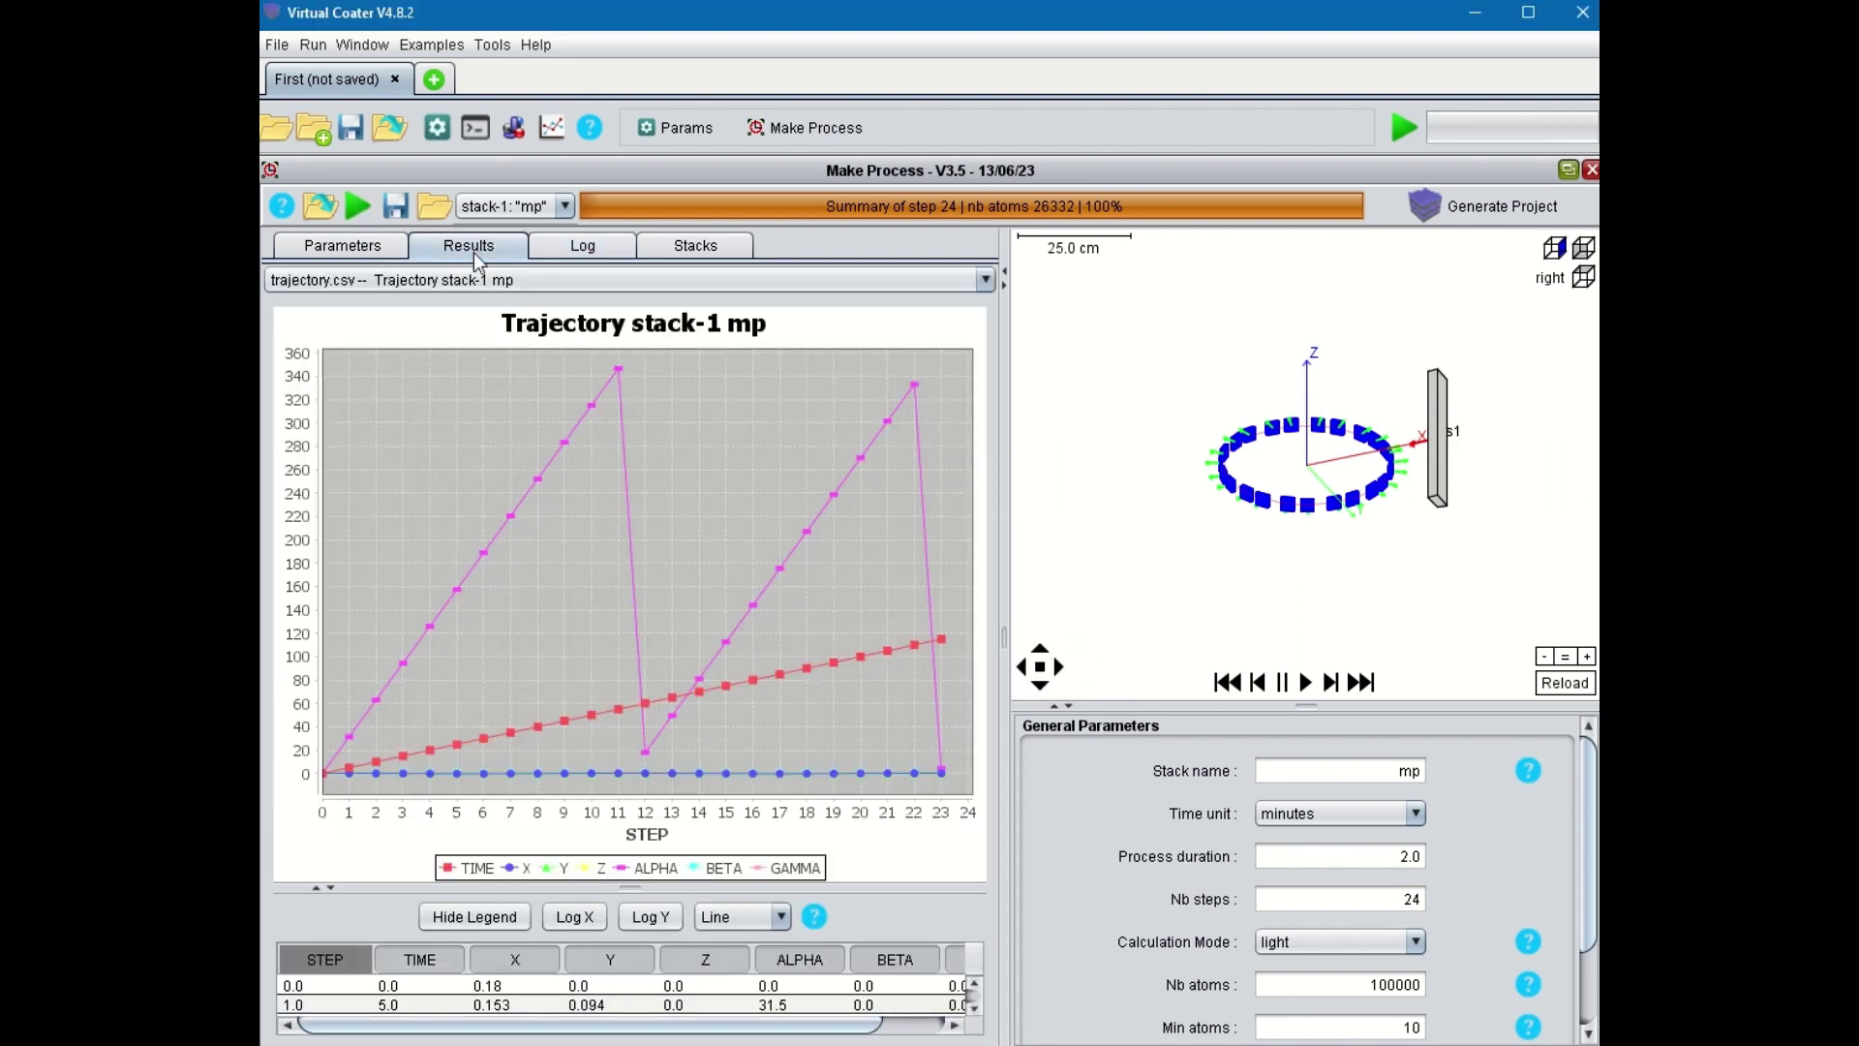
pyautogui.click(482, 282)
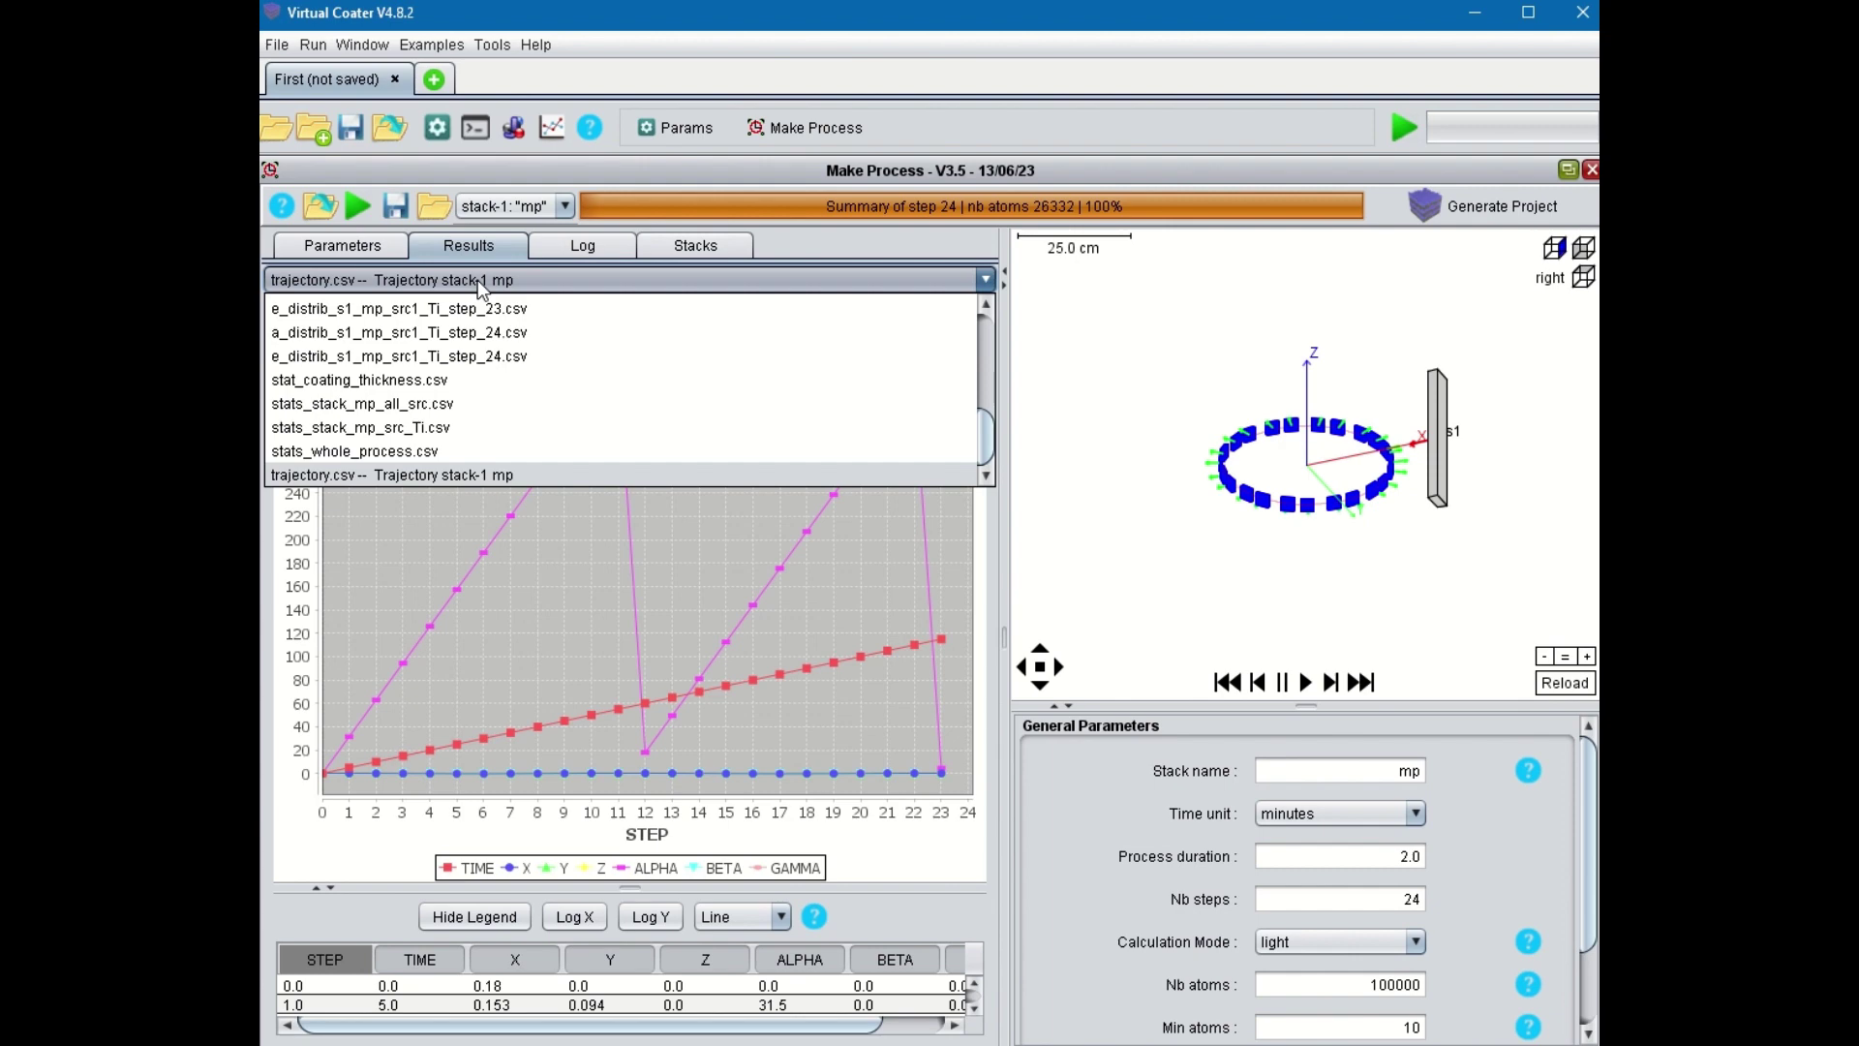
pyautogui.click(466, 451)
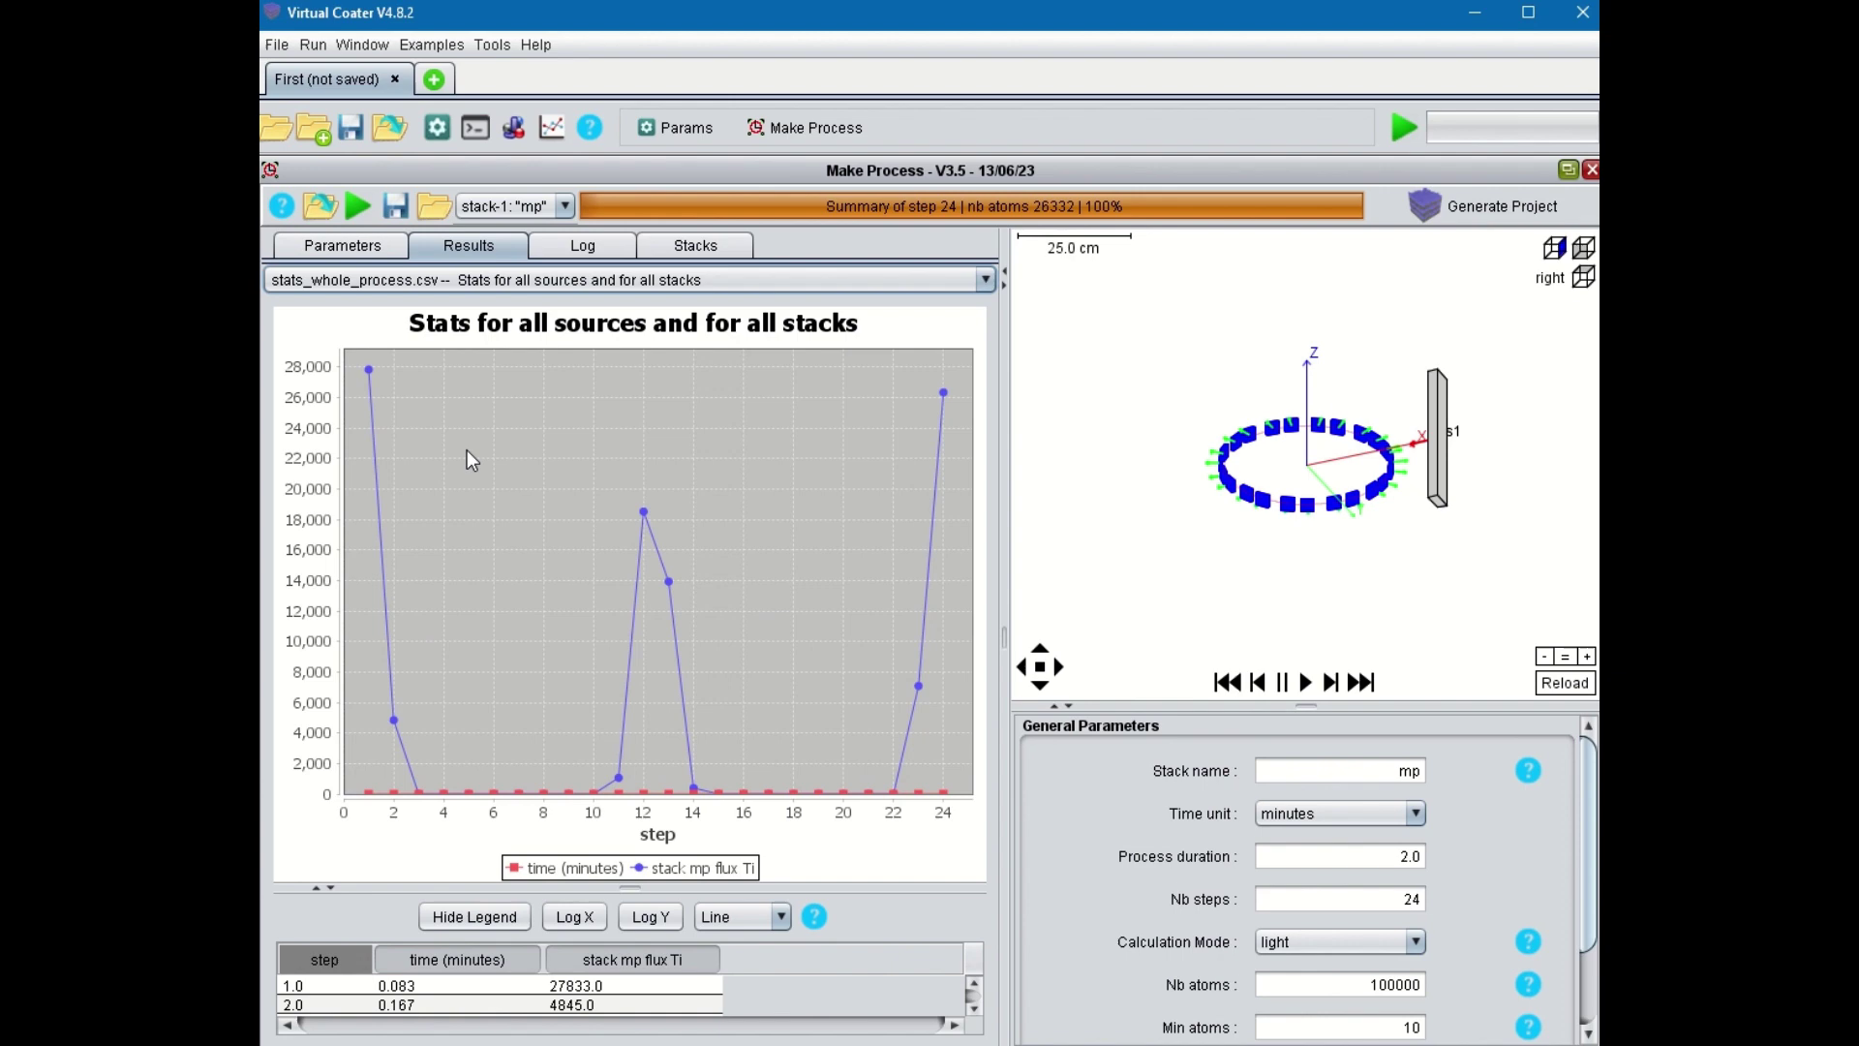
pyautogui.click(469, 956)
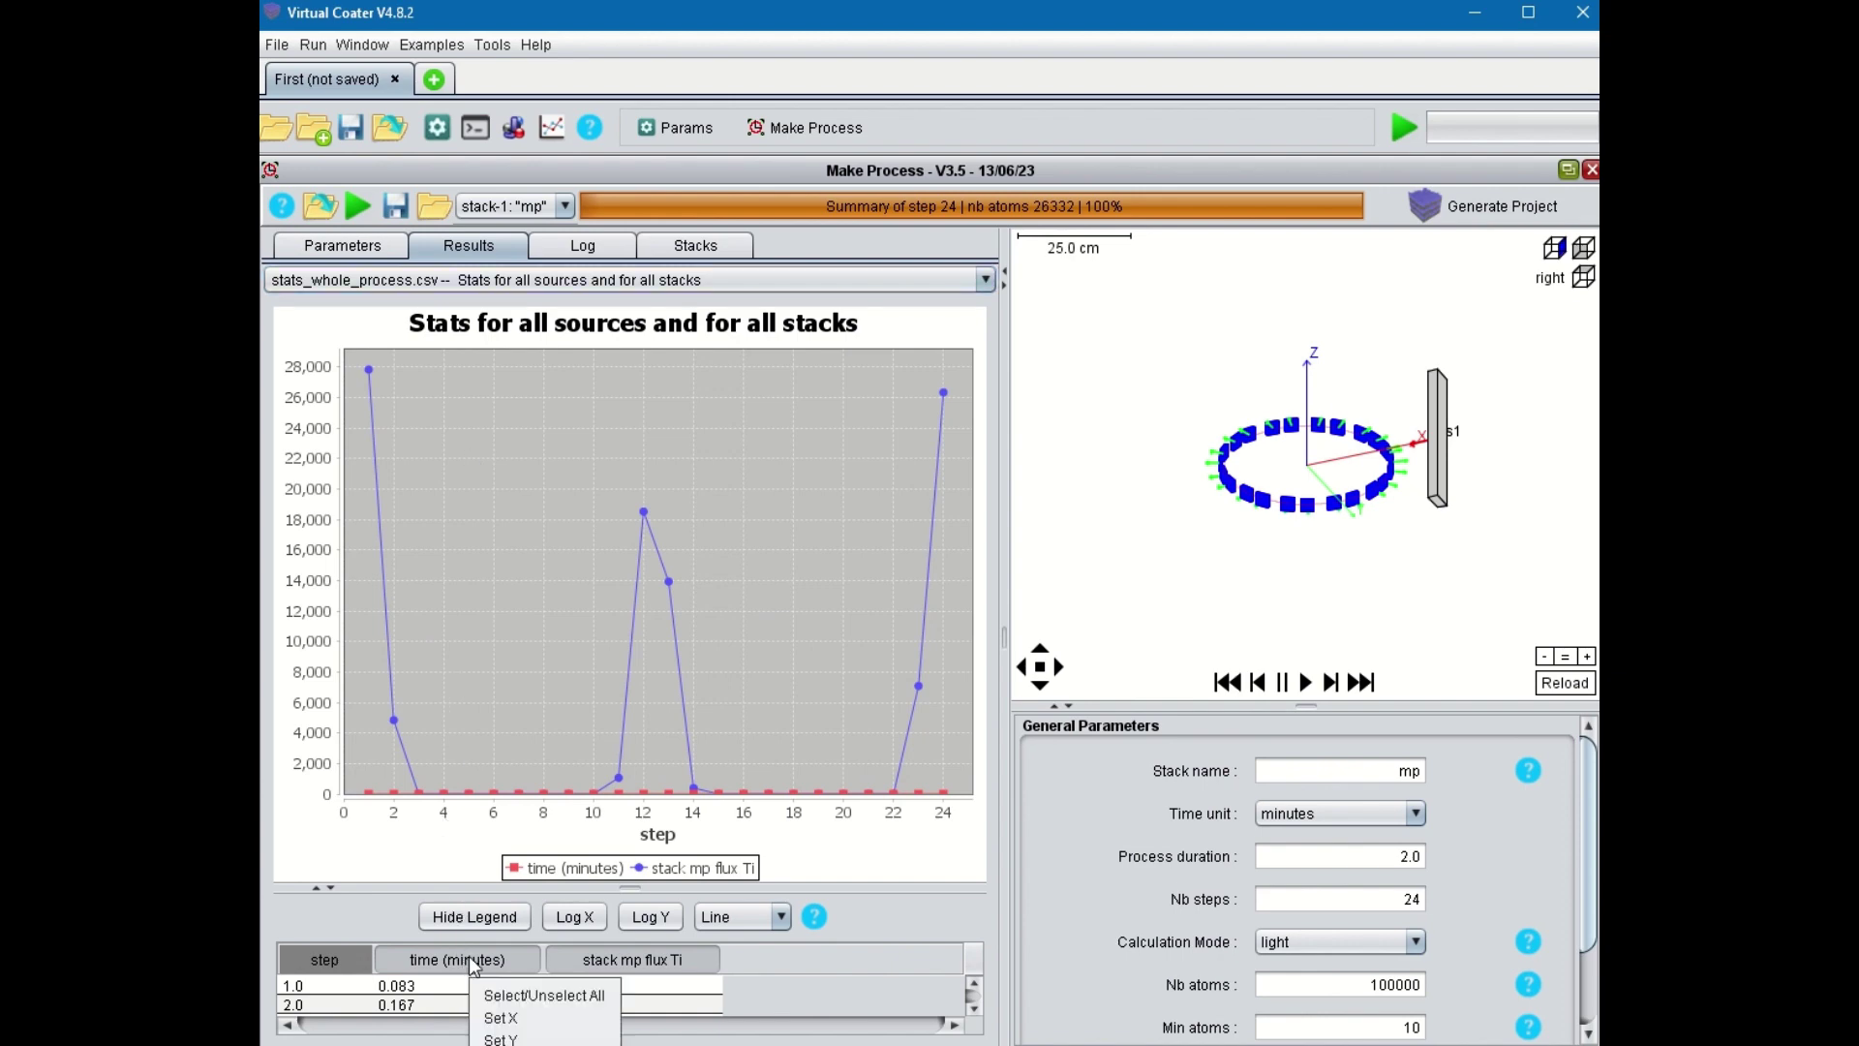
pyautogui.click(512, 1021)
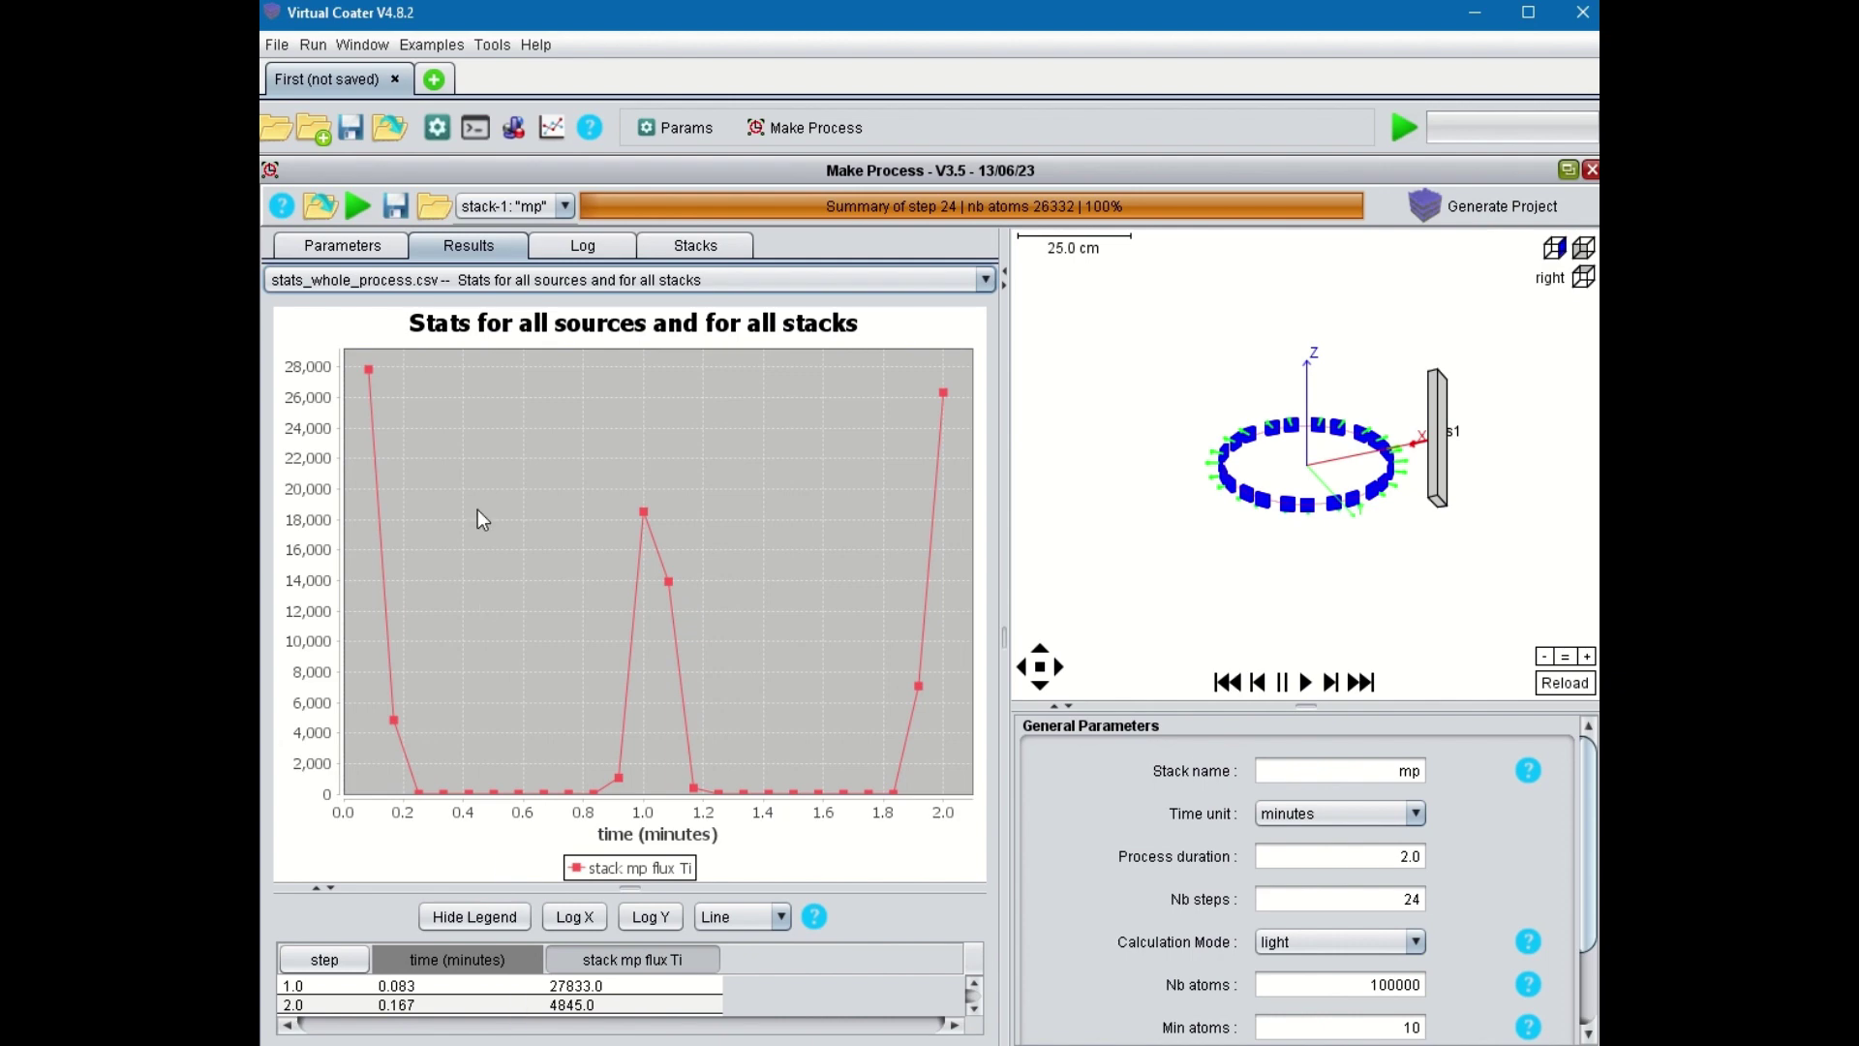
pyautogui.click(488, 281)
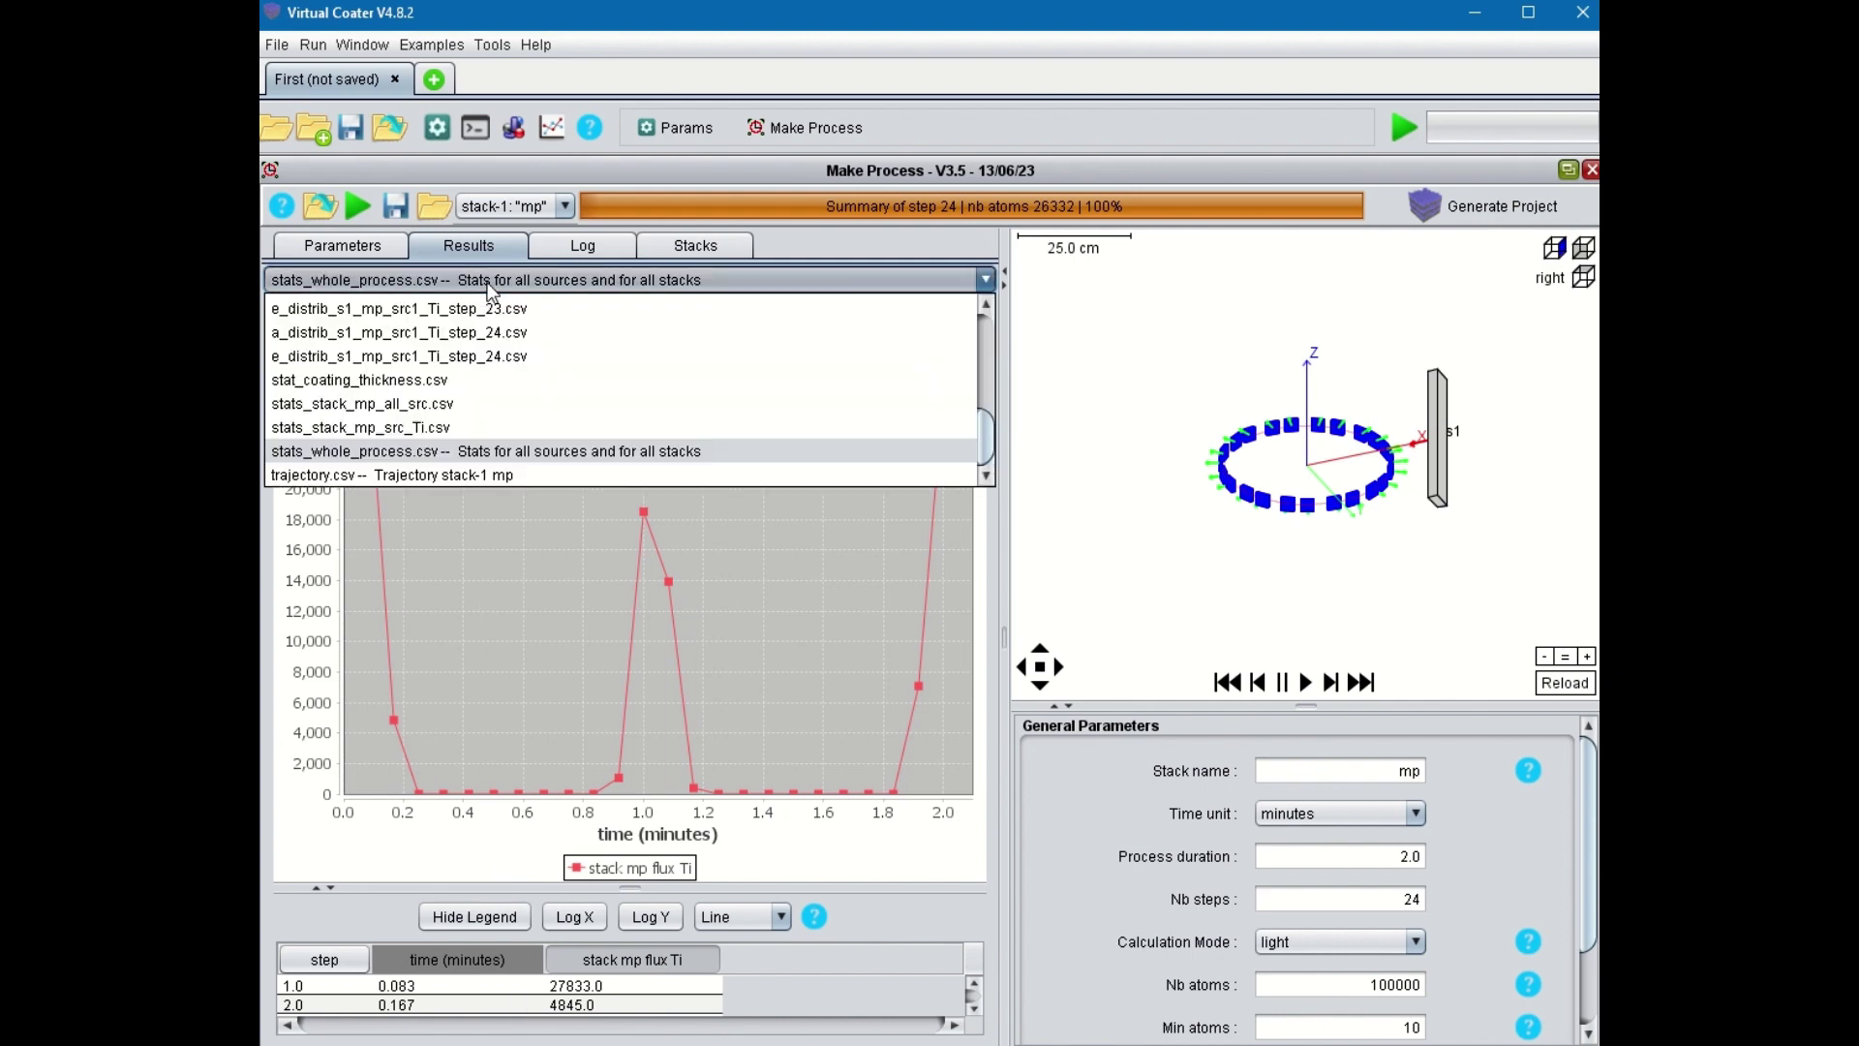
# Plot stat_coating_thickness.csv relative thickness against the time column
pyautogui.click(496, 381)
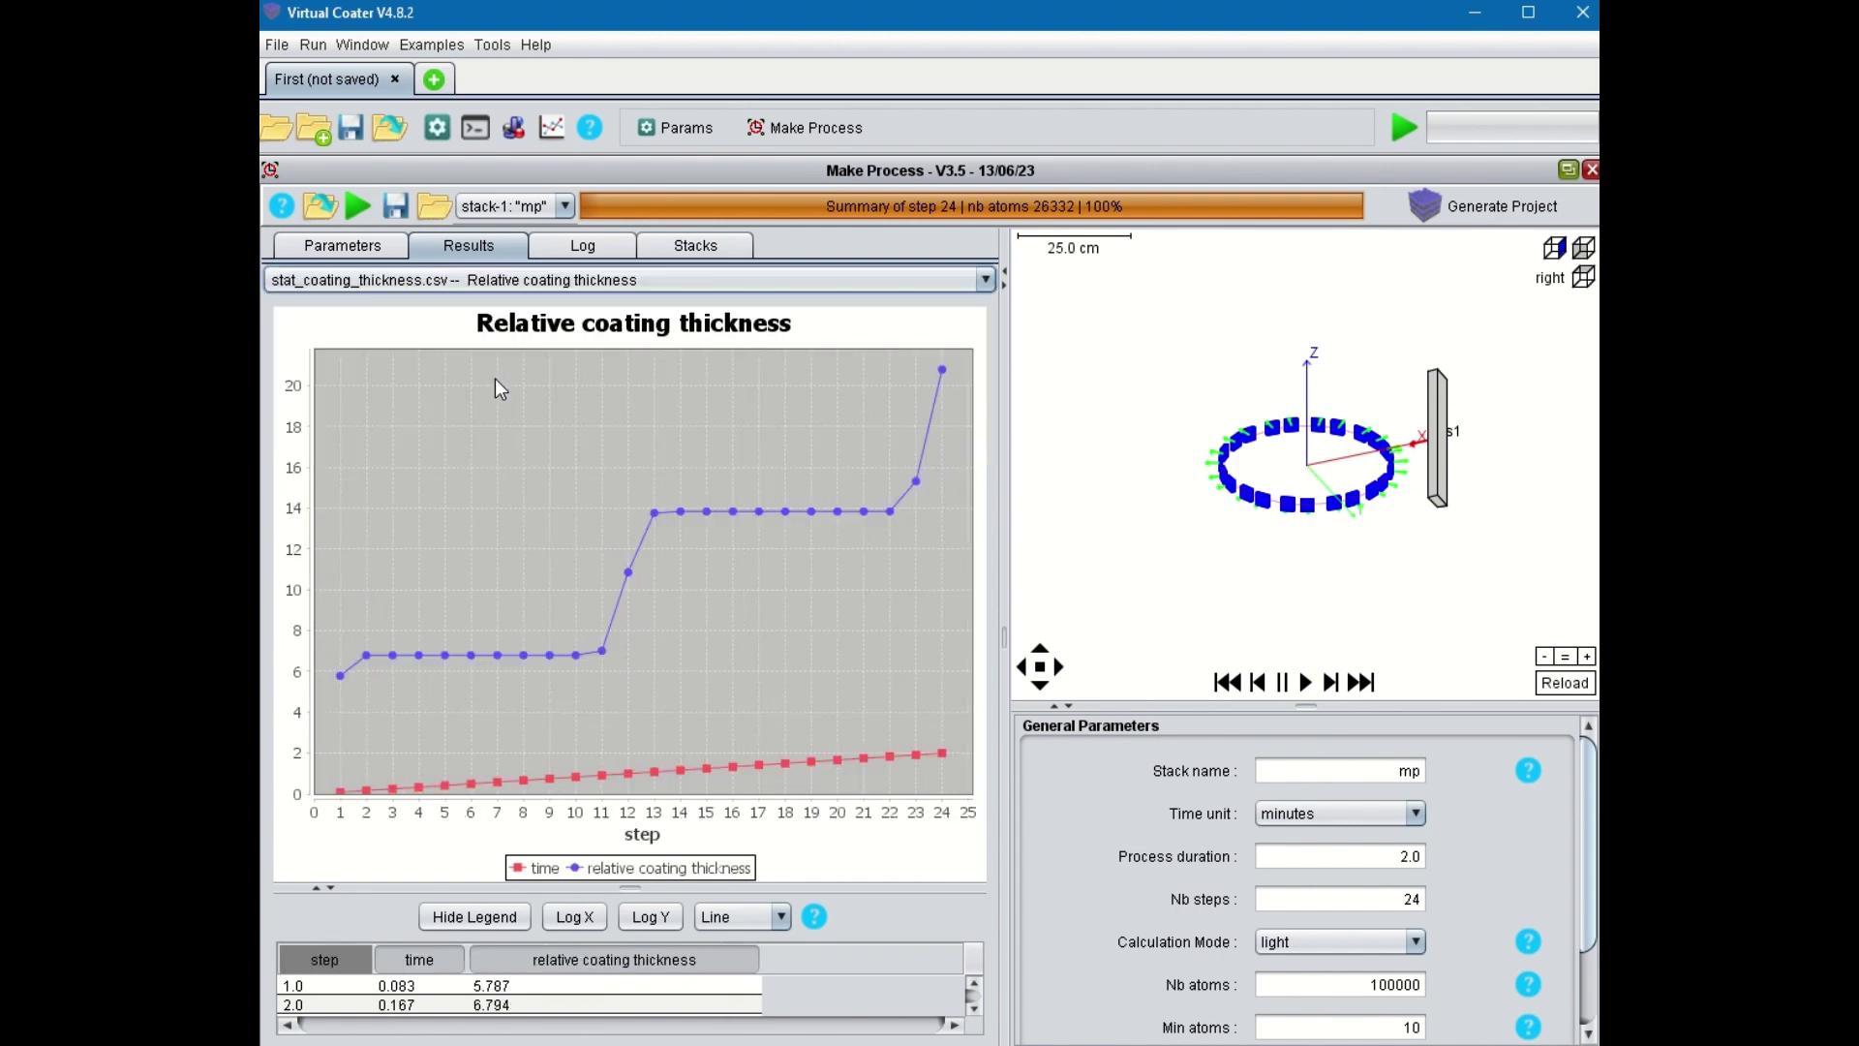
pyautogui.rightClick(449, 982)
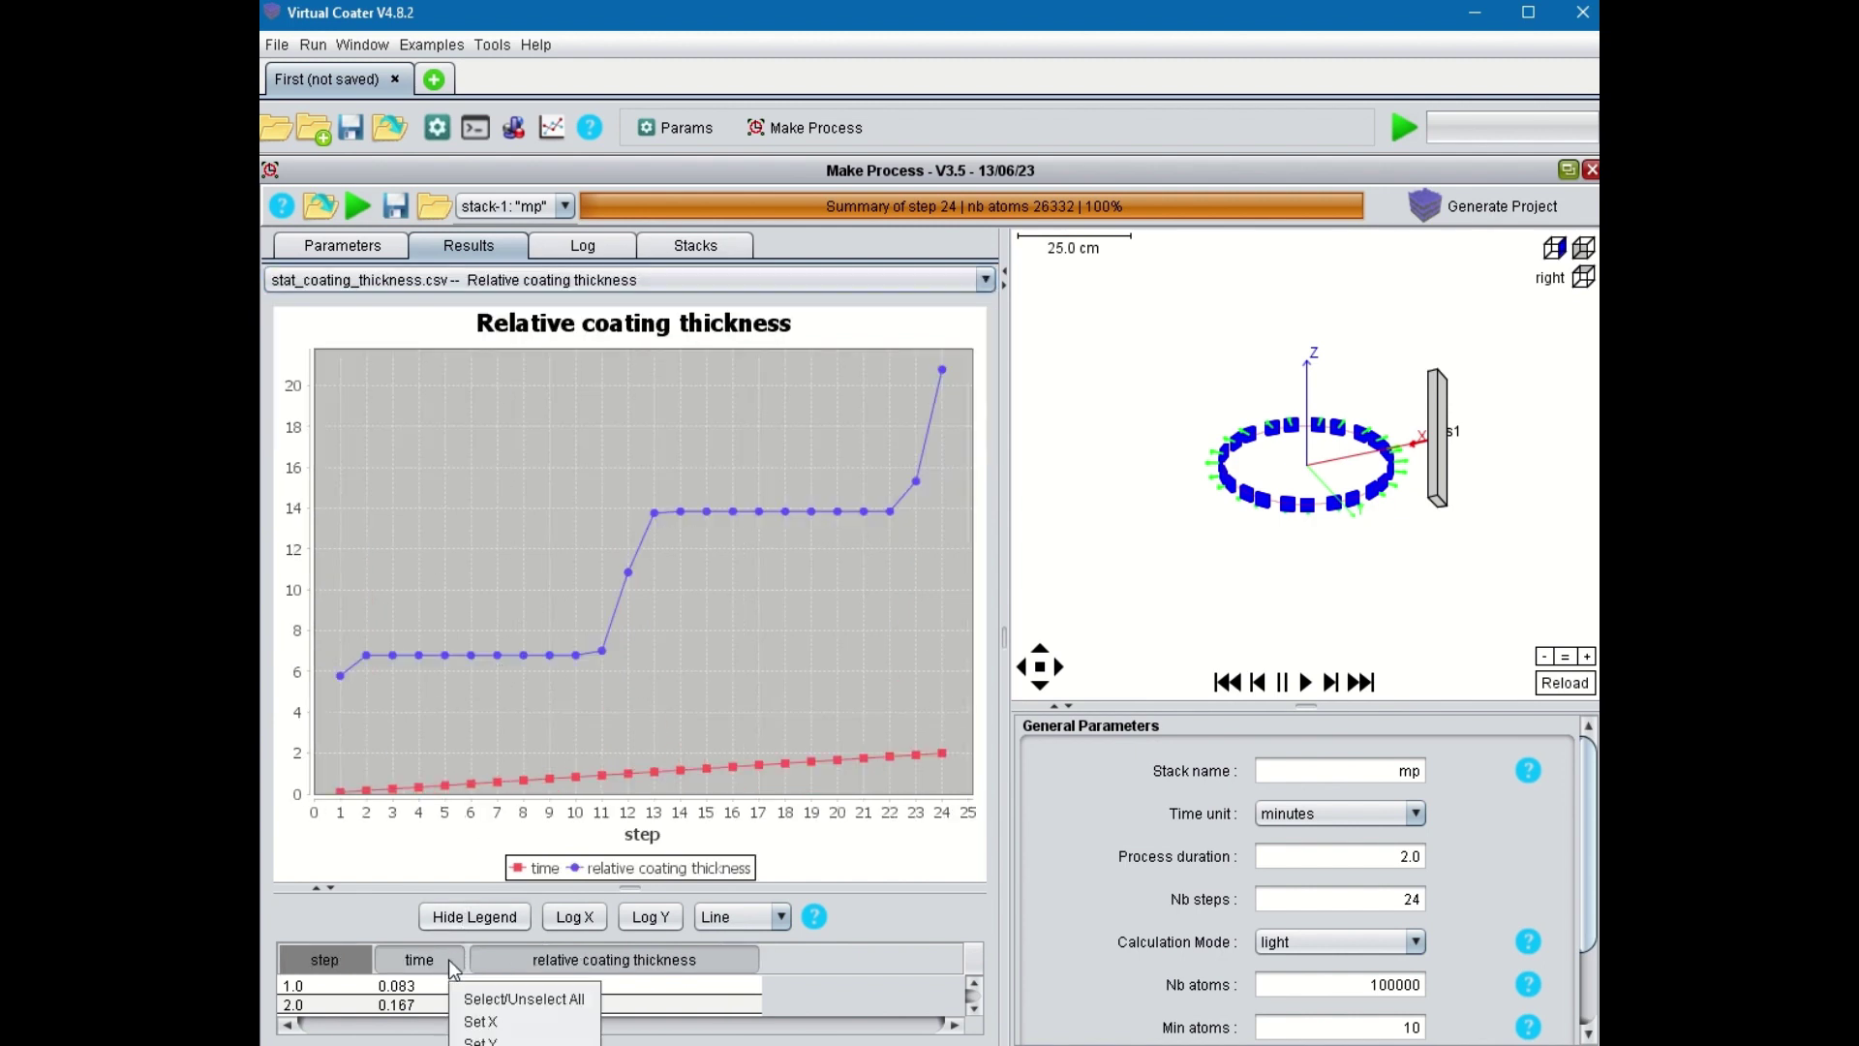
pyautogui.click(478, 1022)
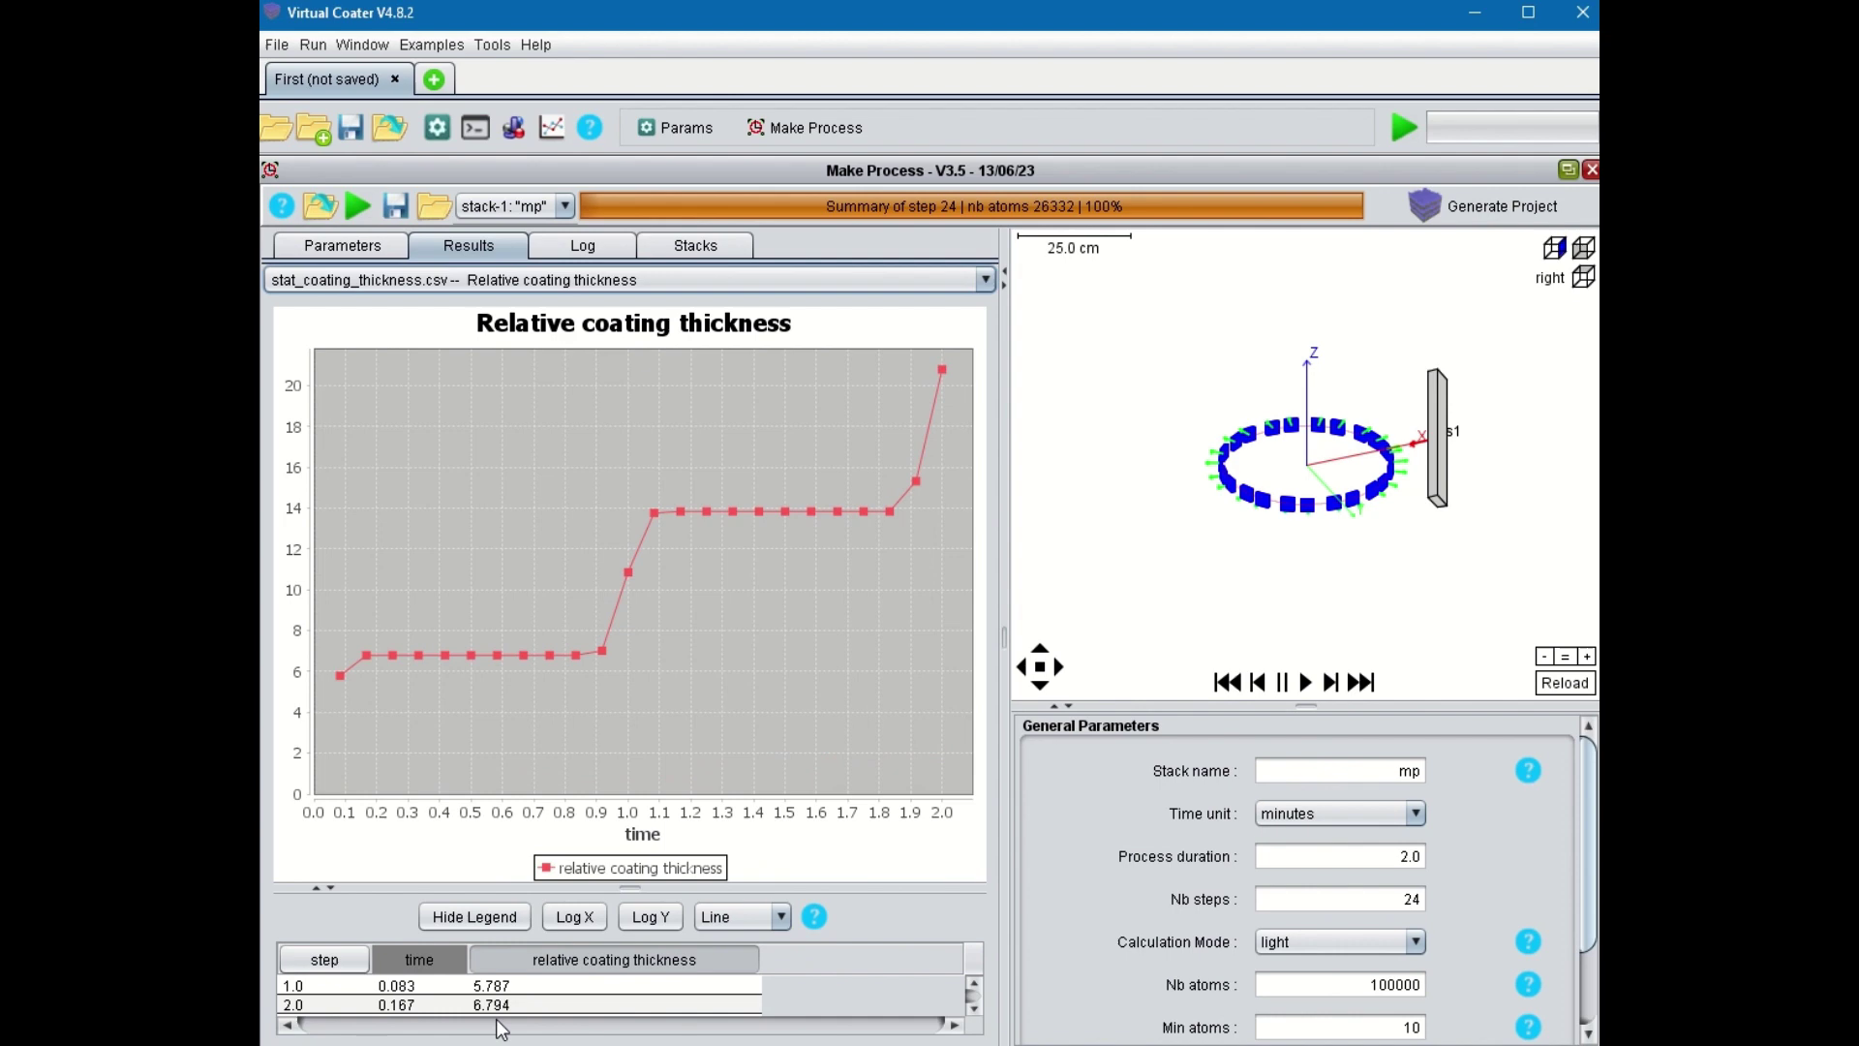
pyautogui.click(432, 281)
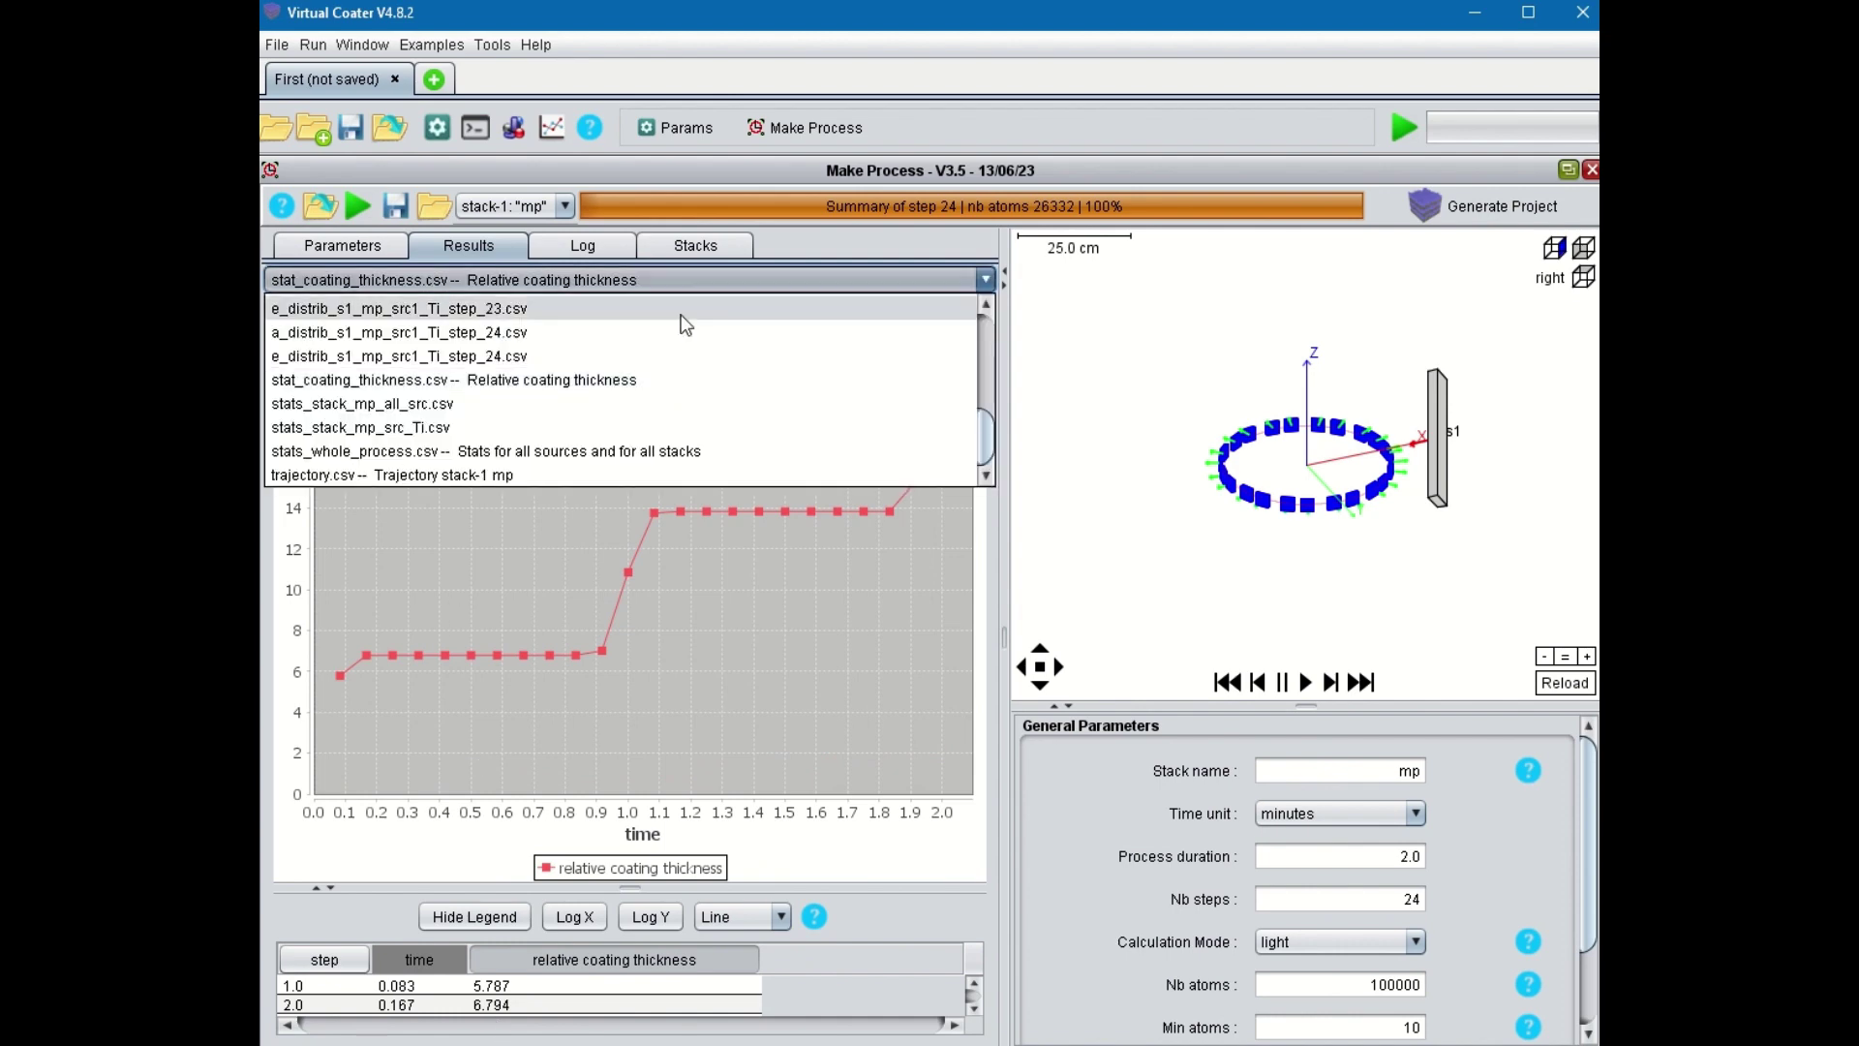
pyautogui.scroll(4, 985, 436)
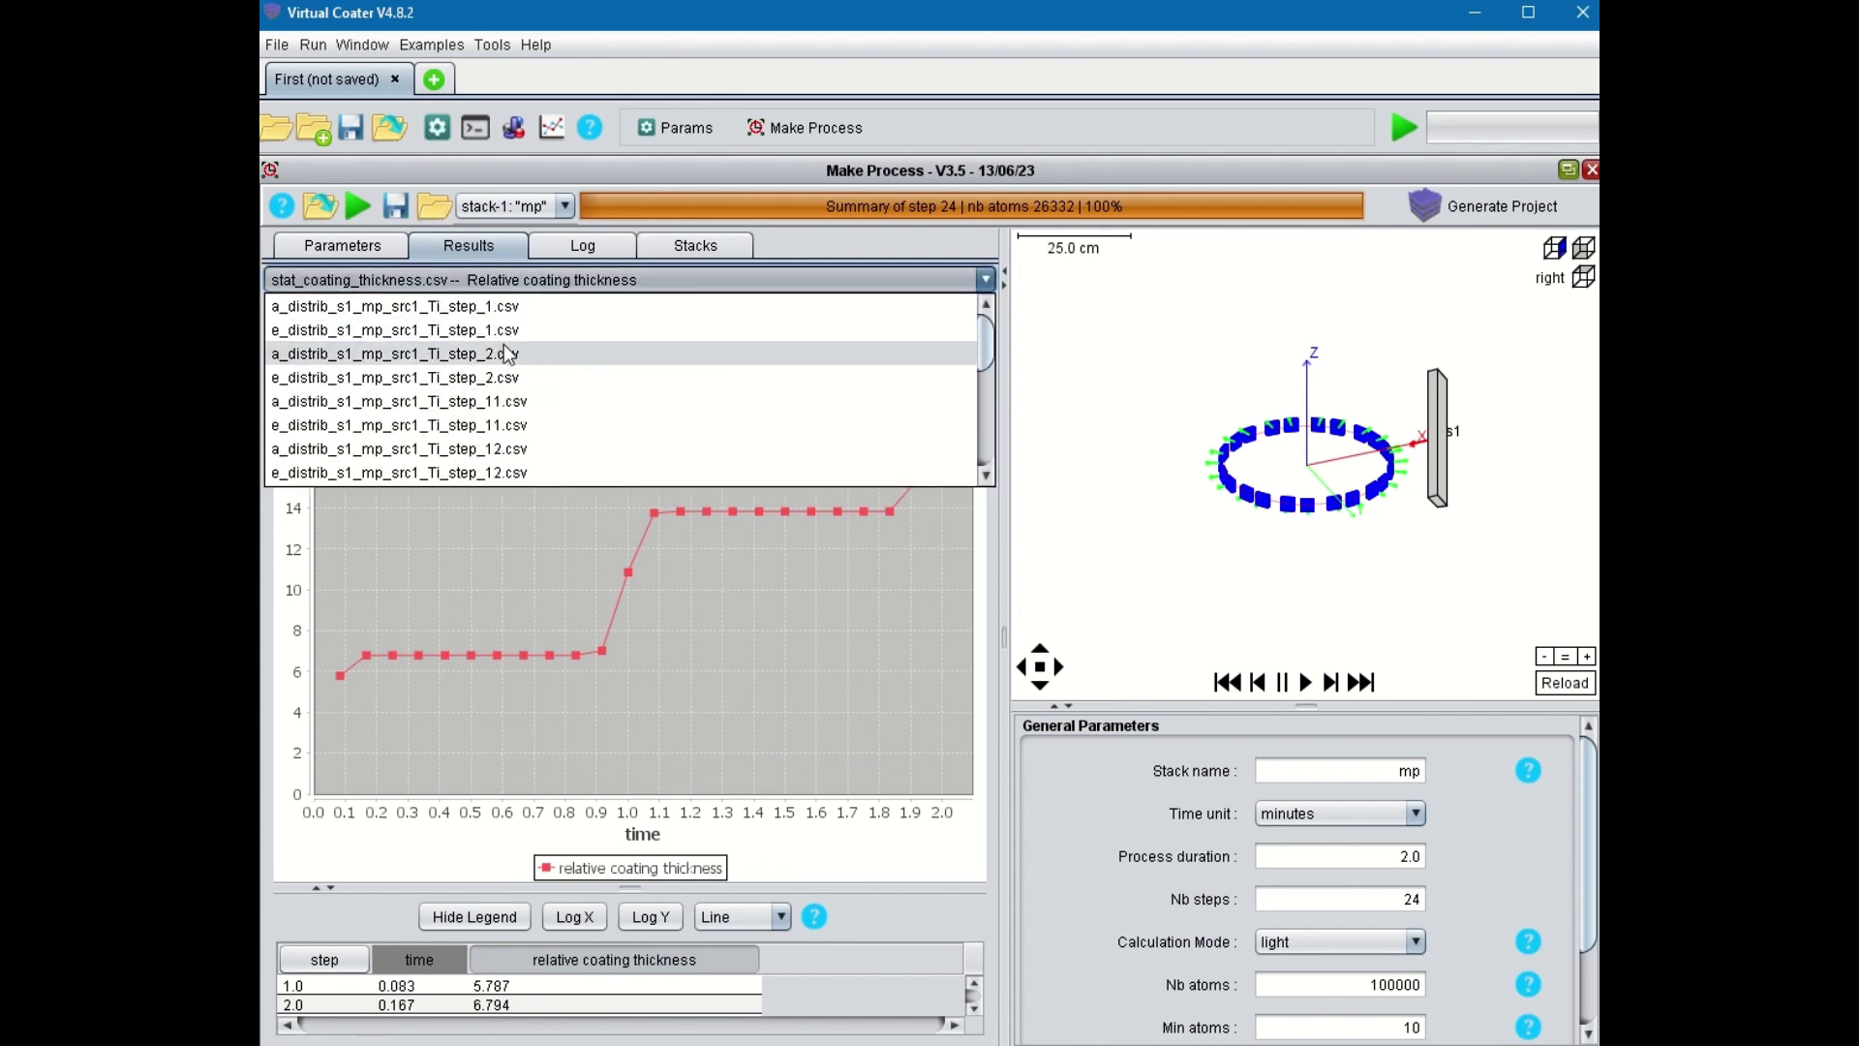
# View angular distributions for steps 1 and 2, then energy distributions for steps 11 and 12
pyautogui.click(415, 307)
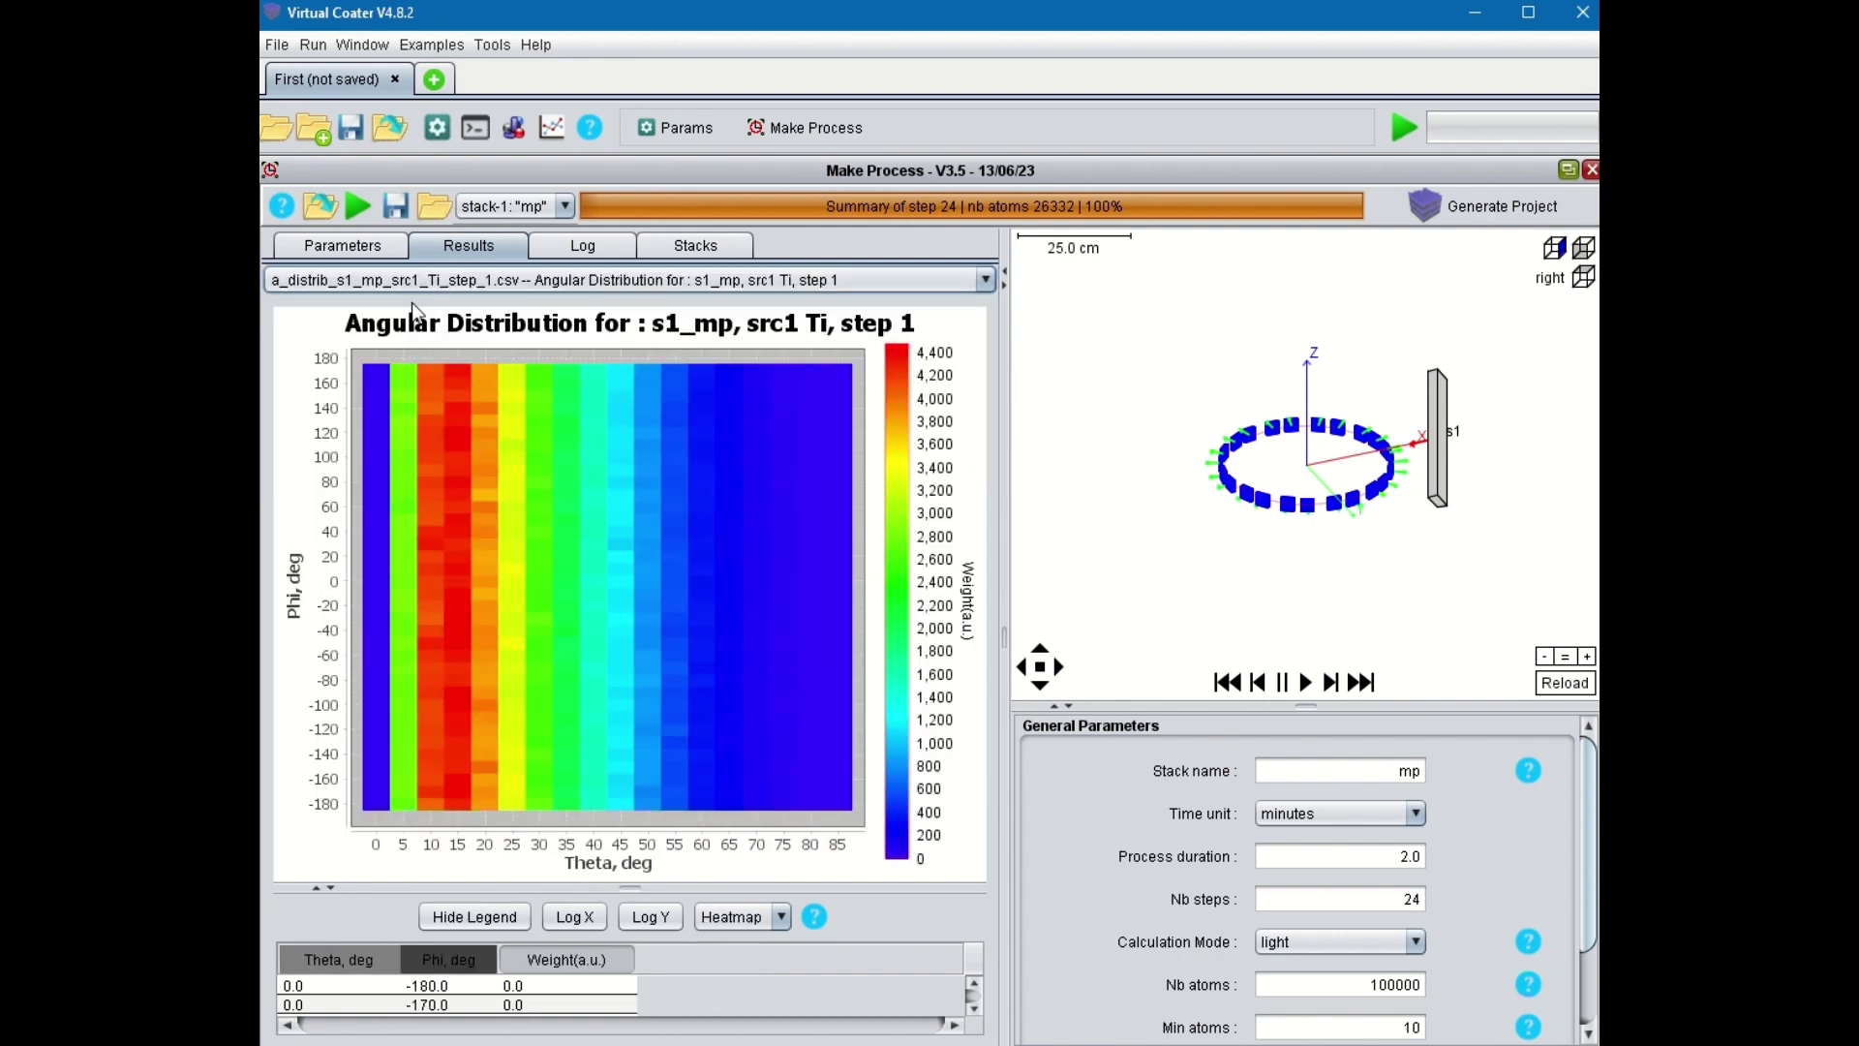
pyautogui.click(426, 278)
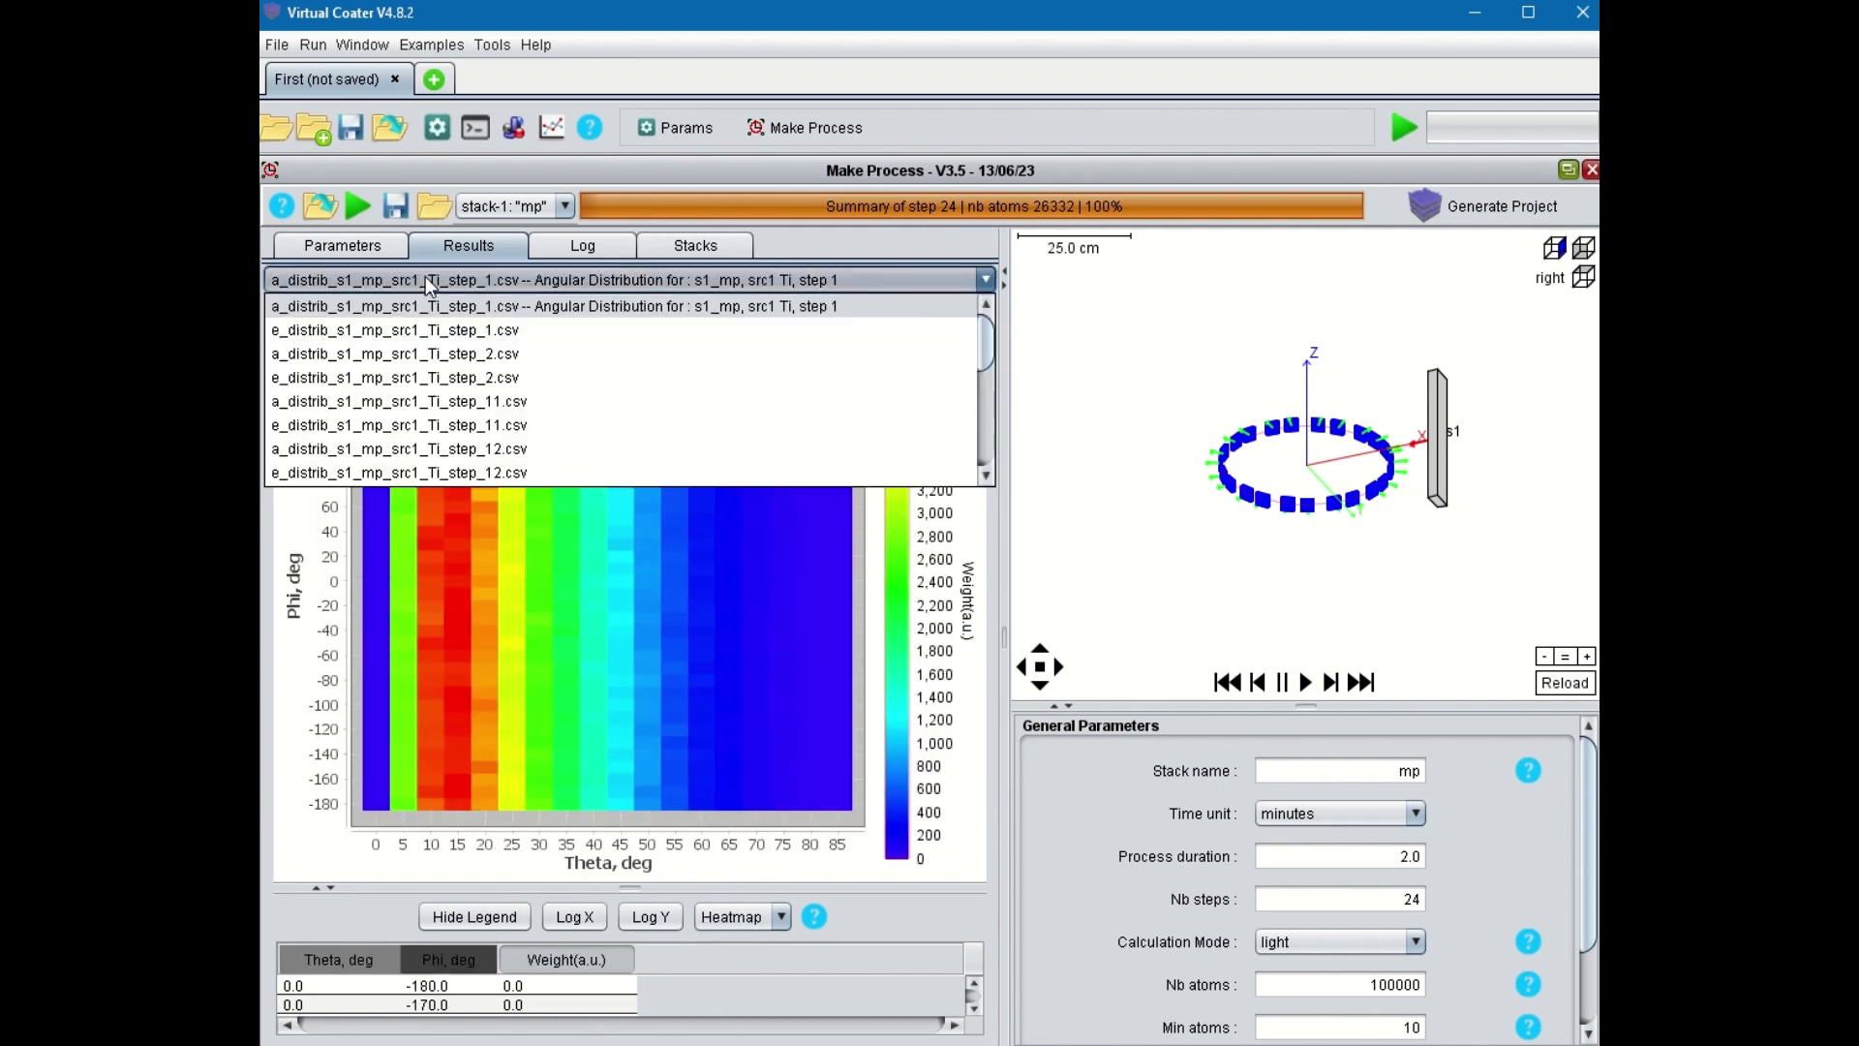
pyautogui.click(434, 357)
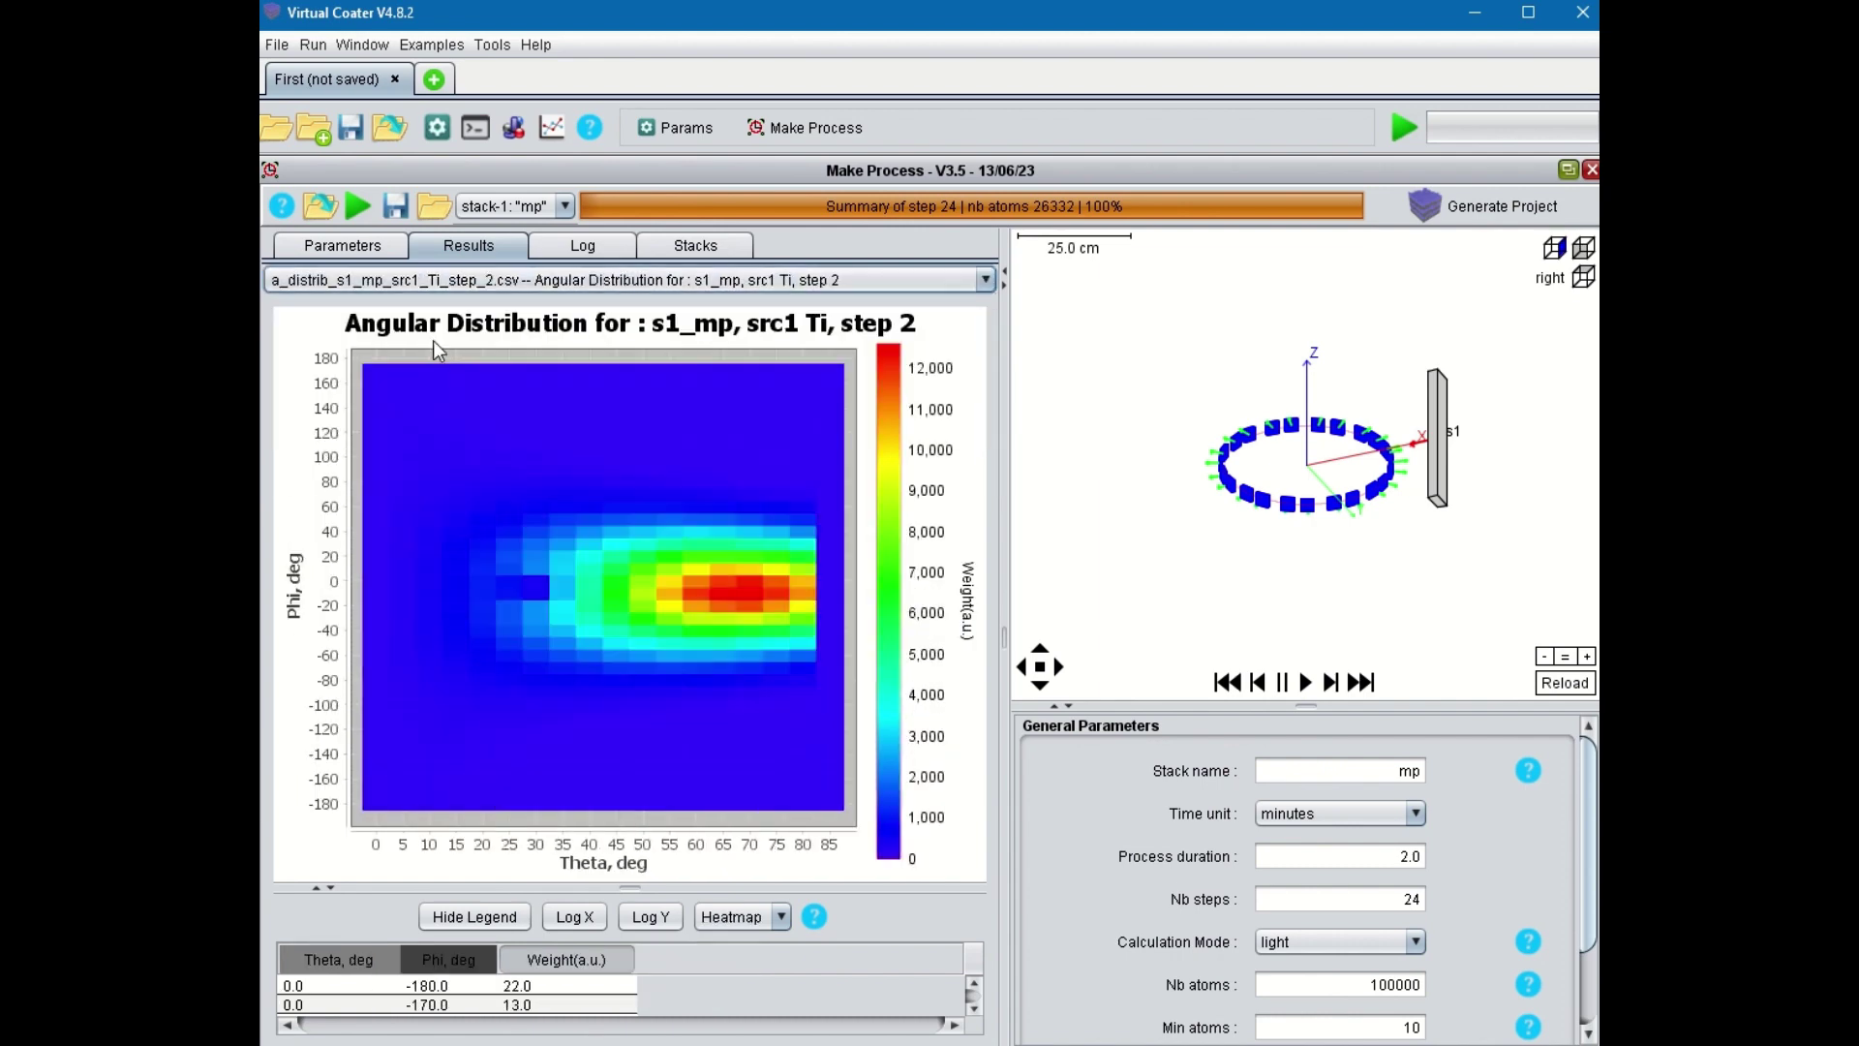
pyautogui.click(446, 279)
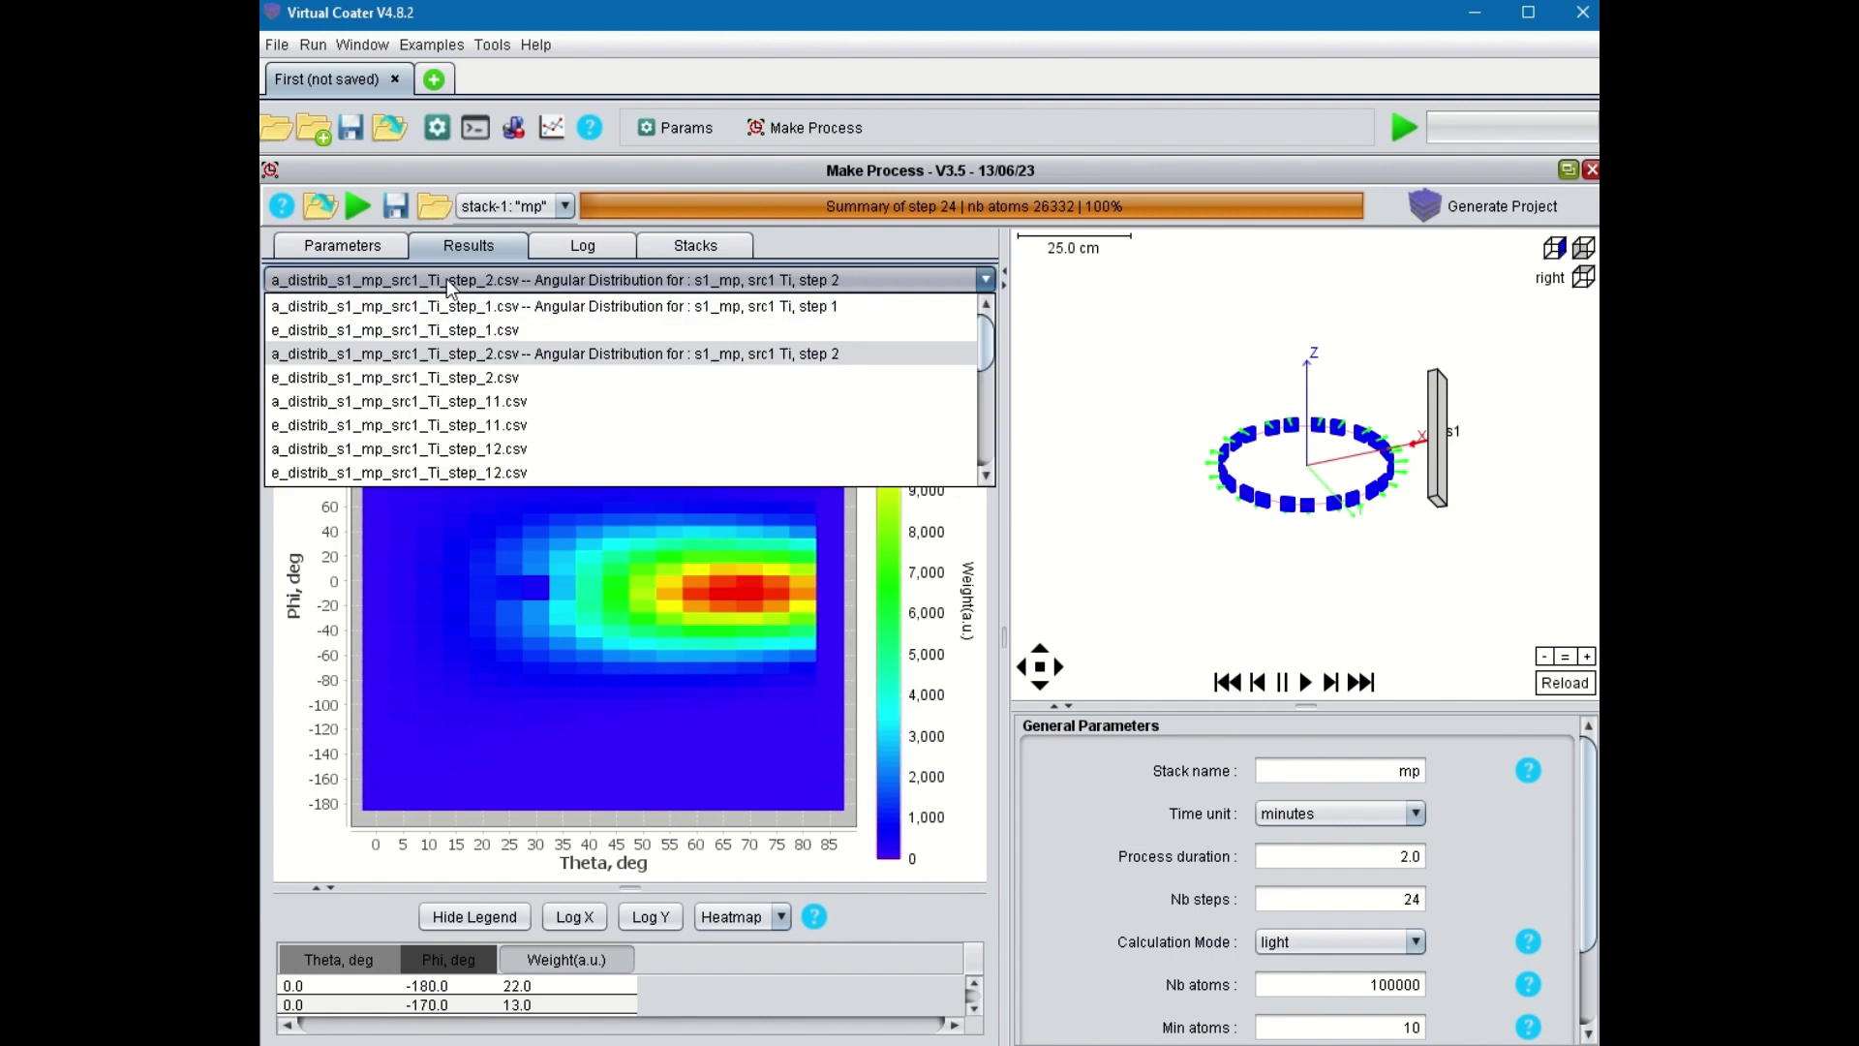
pyautogui.click(451, 422)
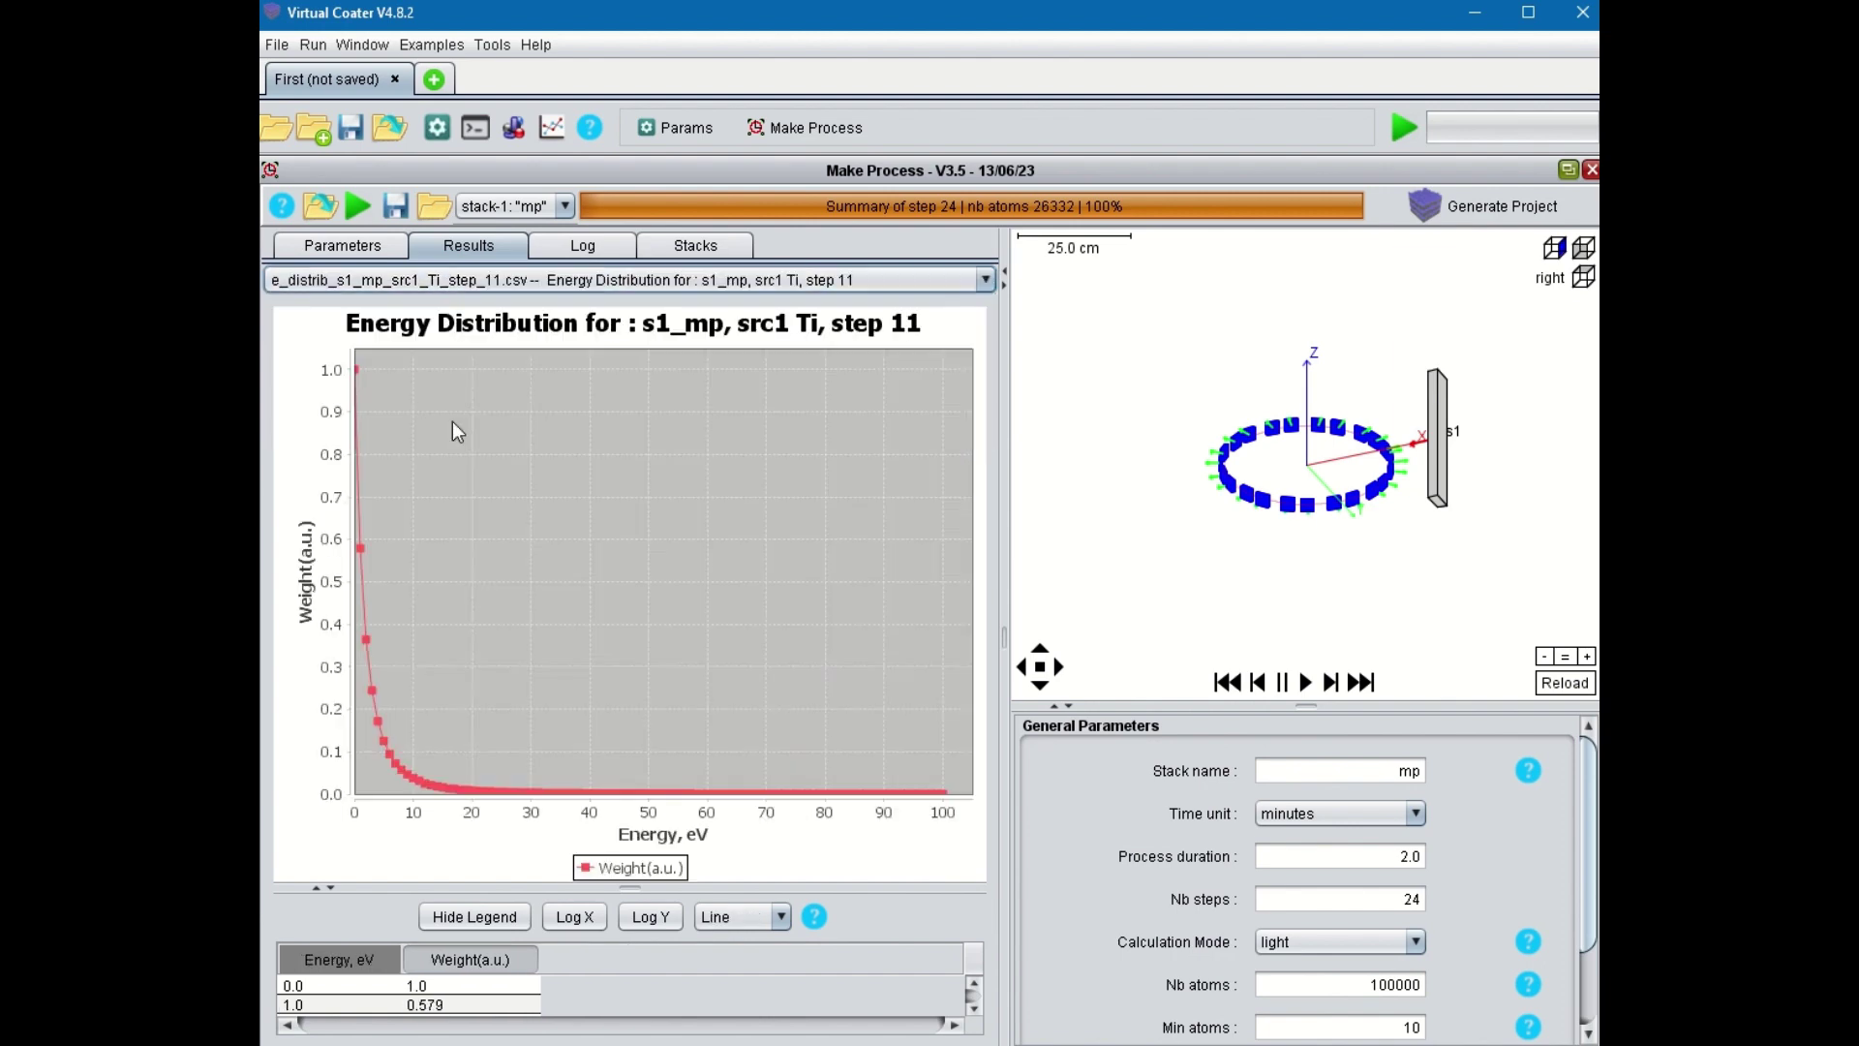
pyautogui.click(462, 282)
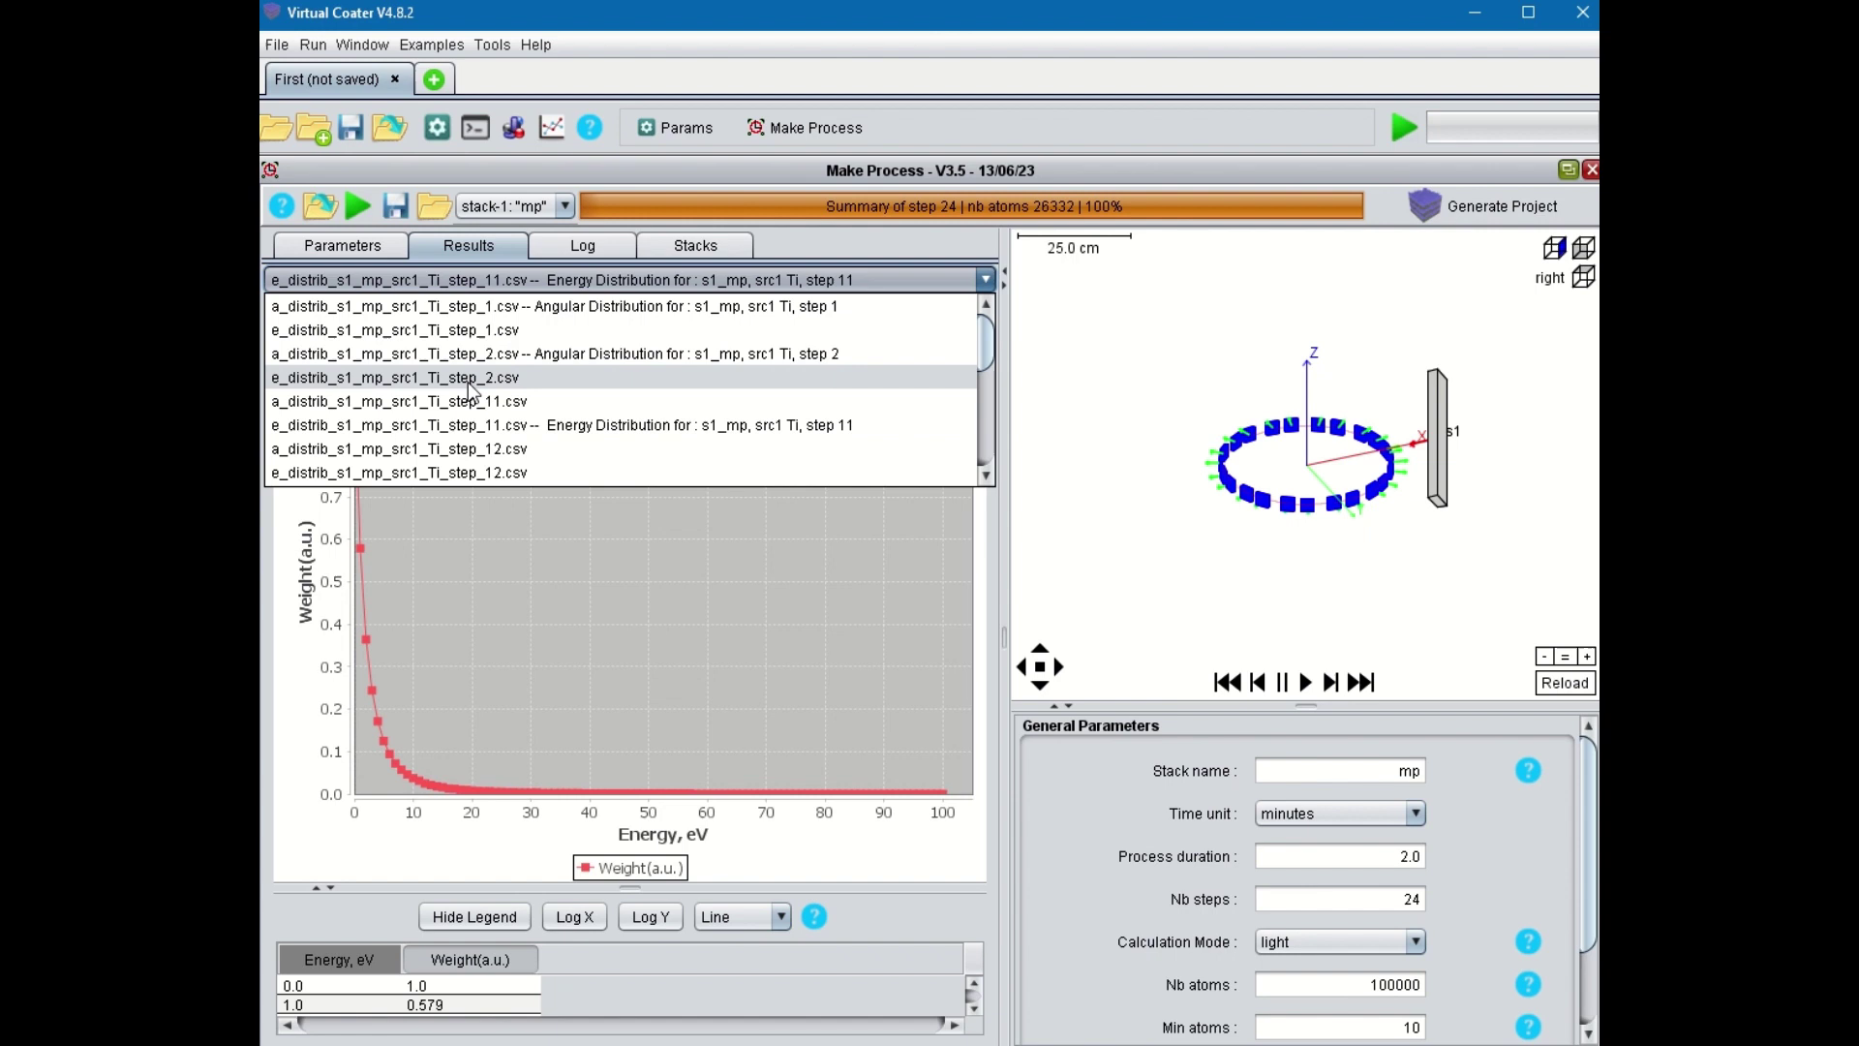
pyautogui.click(478, 472)
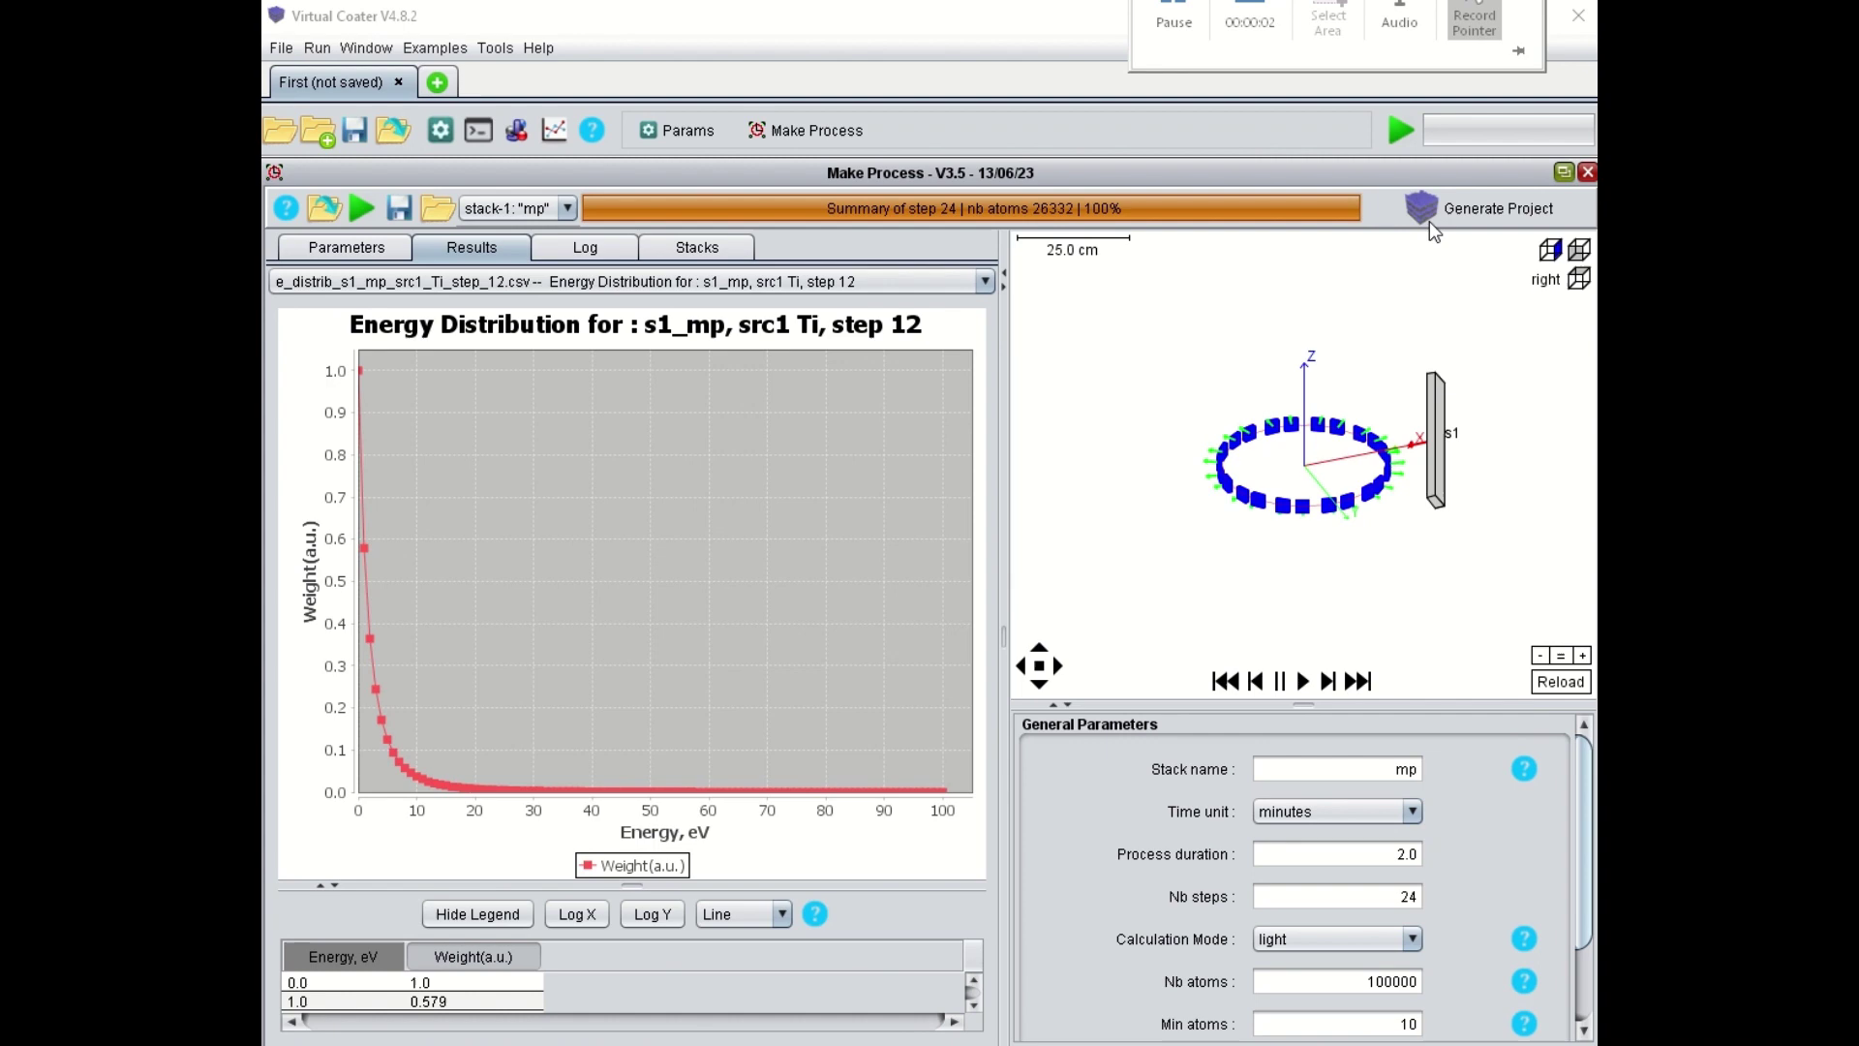
# Generate Project from the Make Process outputs and confirm reloading project First
pyautogui.click(1490, 205)
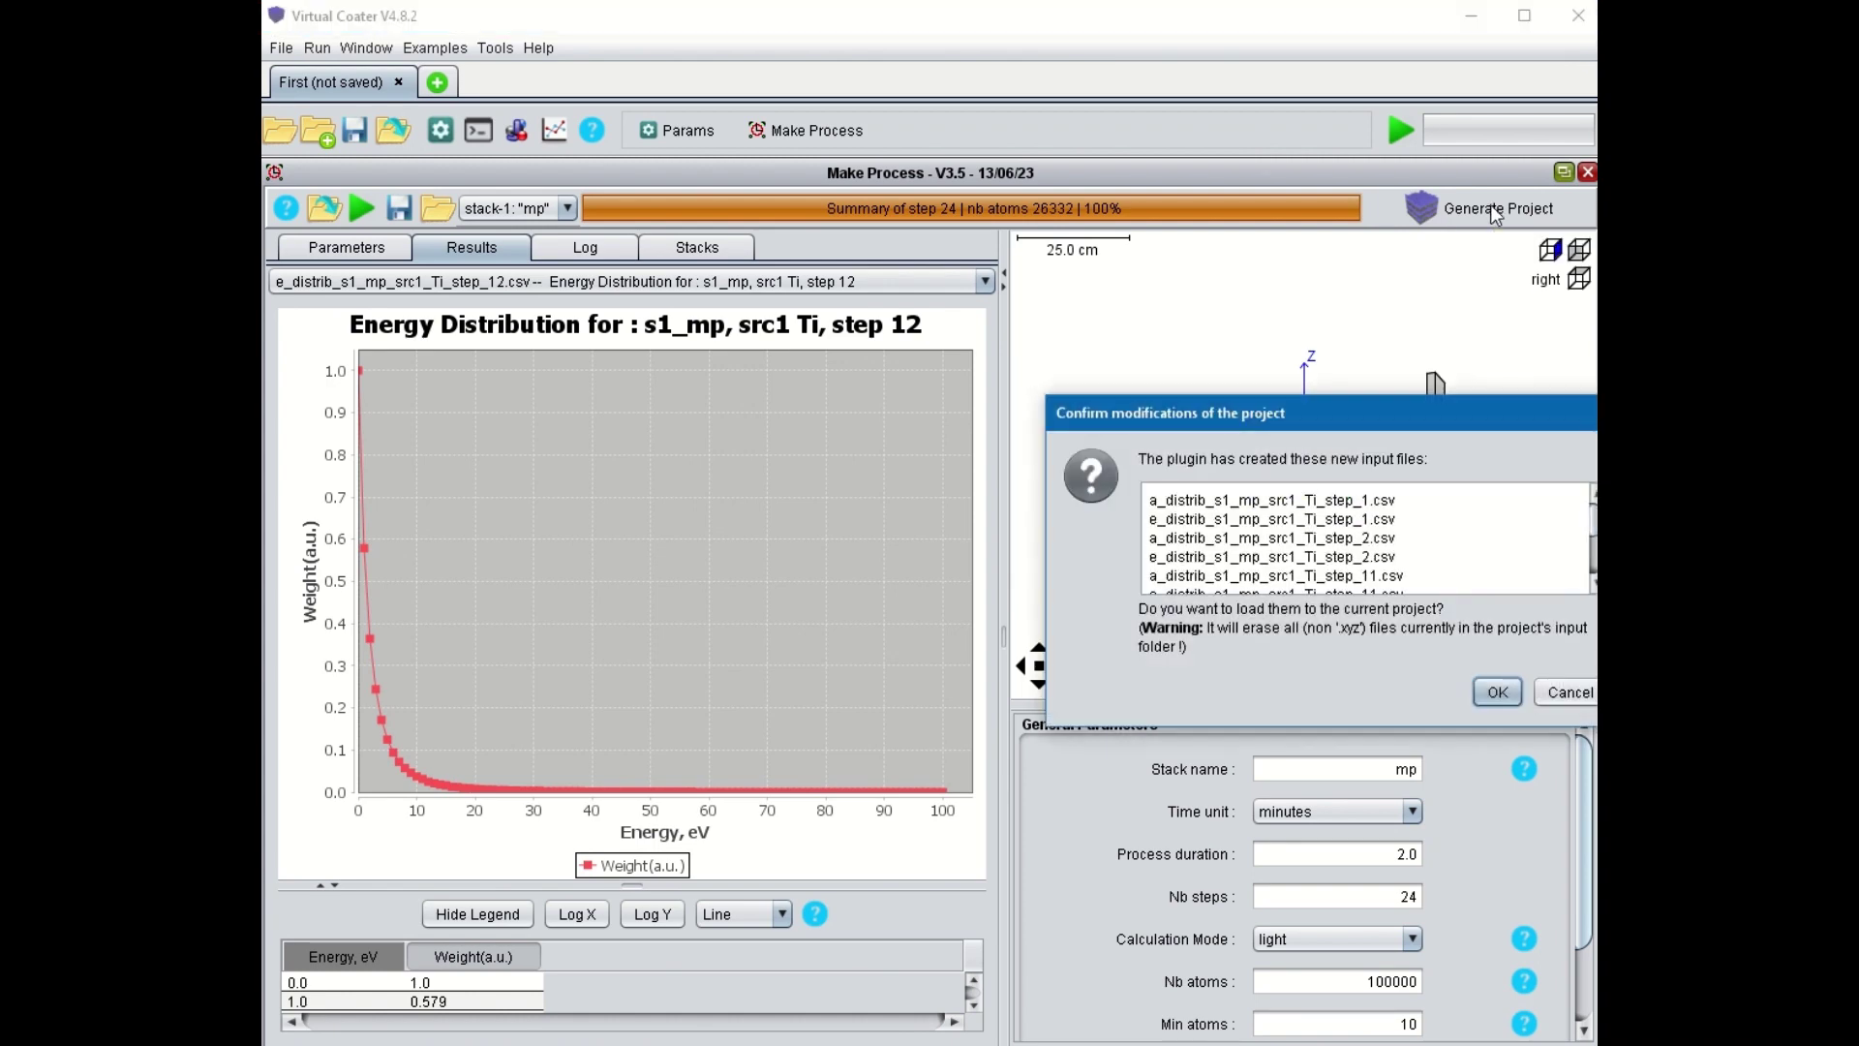
pyautogui.click(1490, 694)
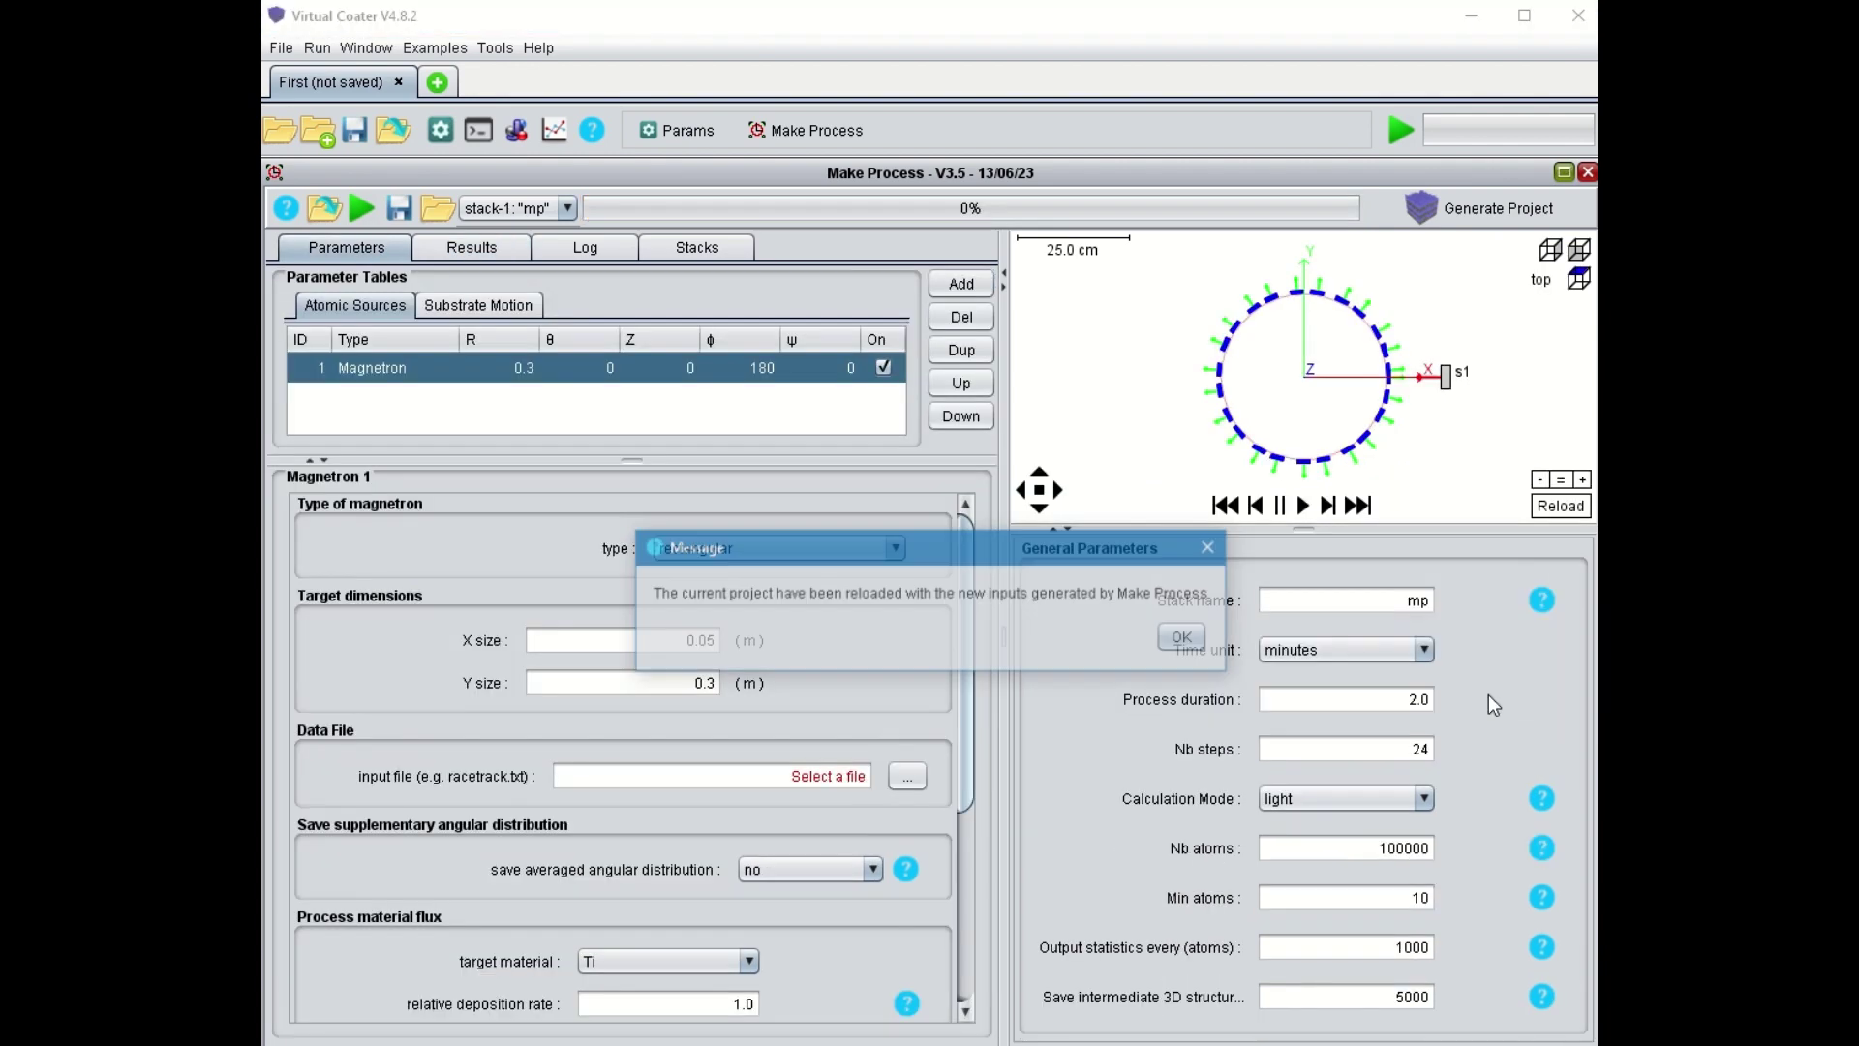
pyautogui.click(1177, 636)
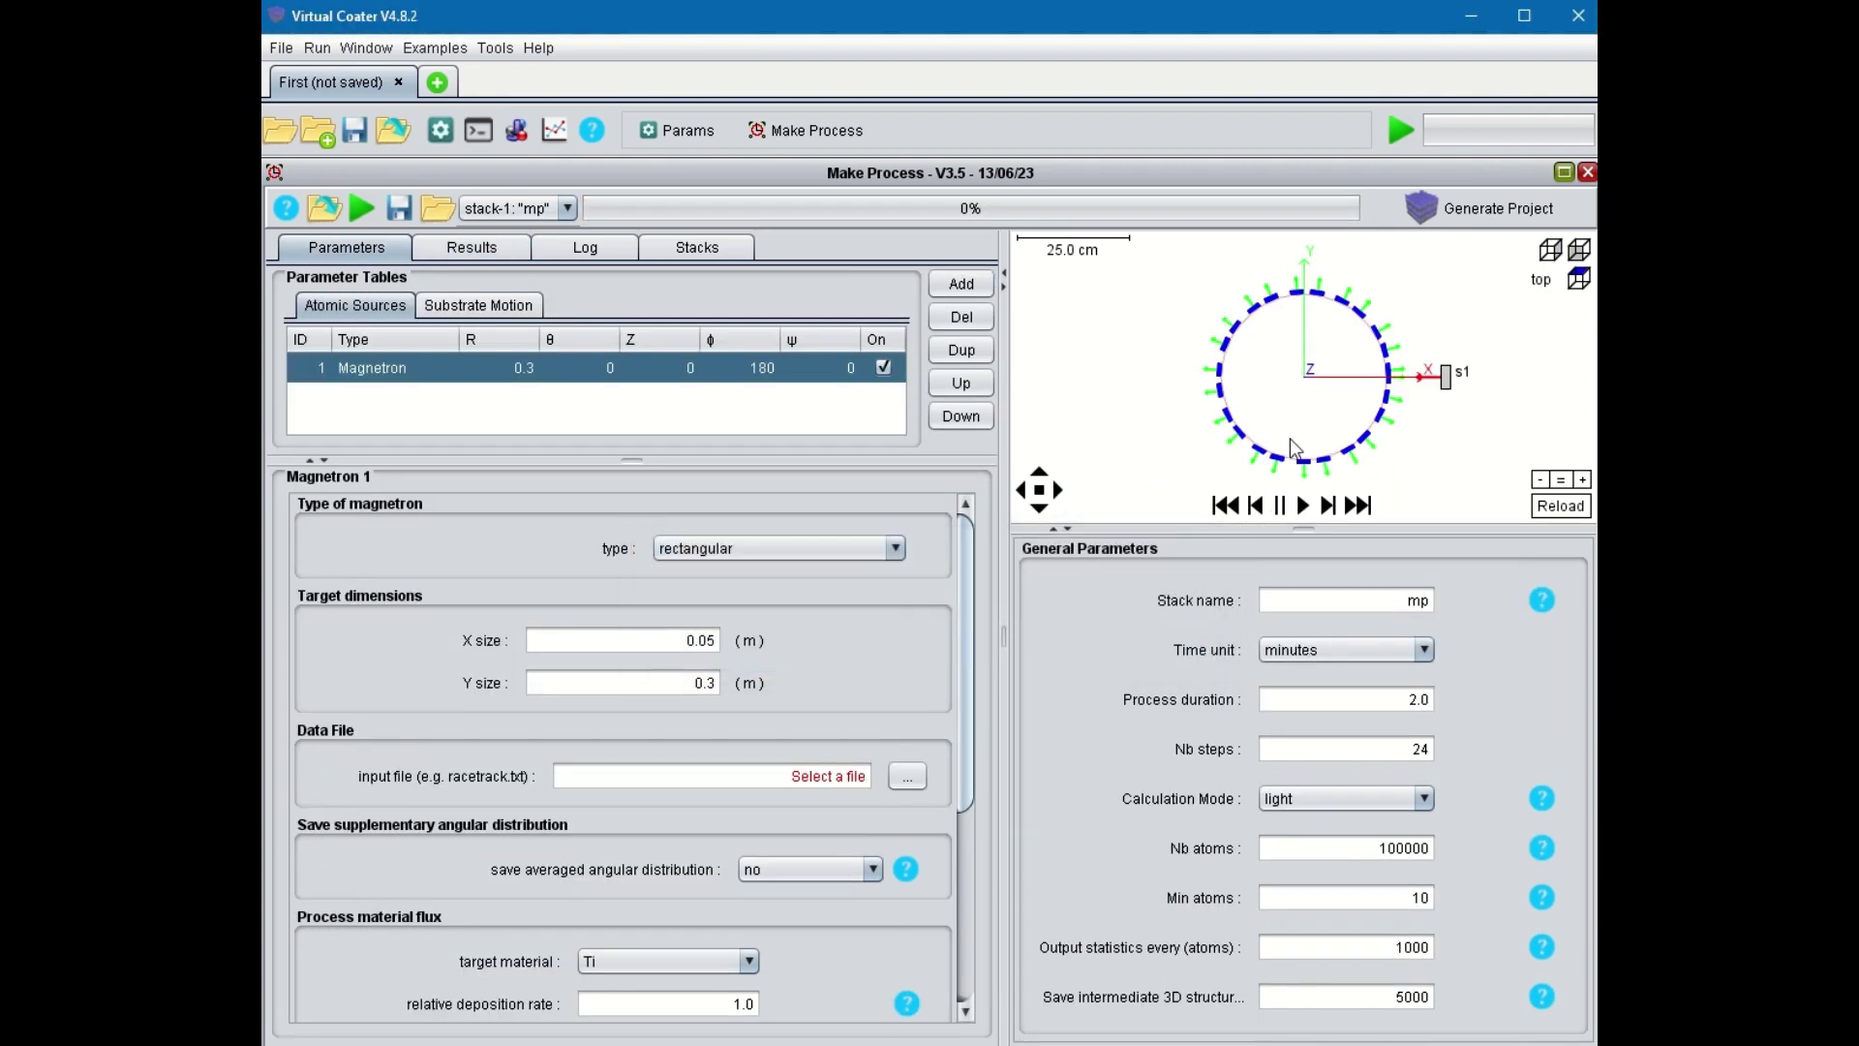
# Save the project and run the Ti film growth simulation to completion (99000 atoms, 100% coverage)
pyautogui.click(1398, 128)
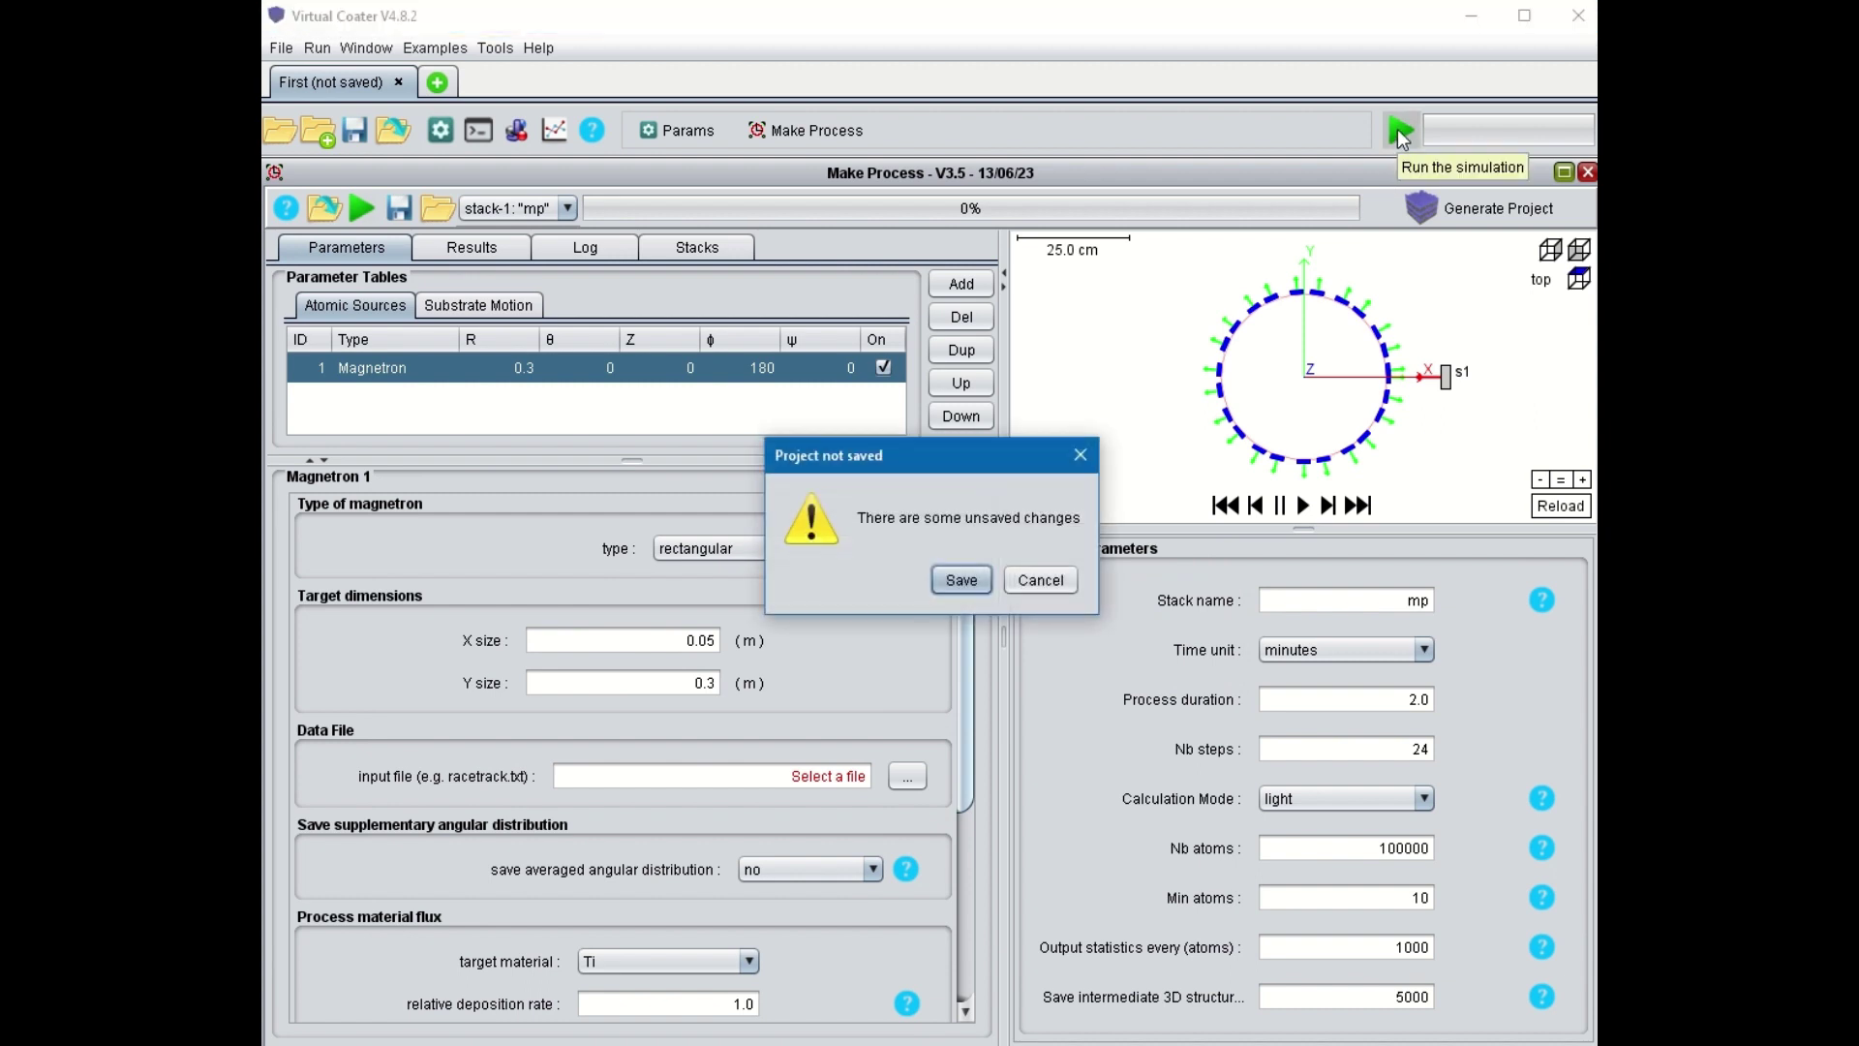
pyautogui.click(962, 581)
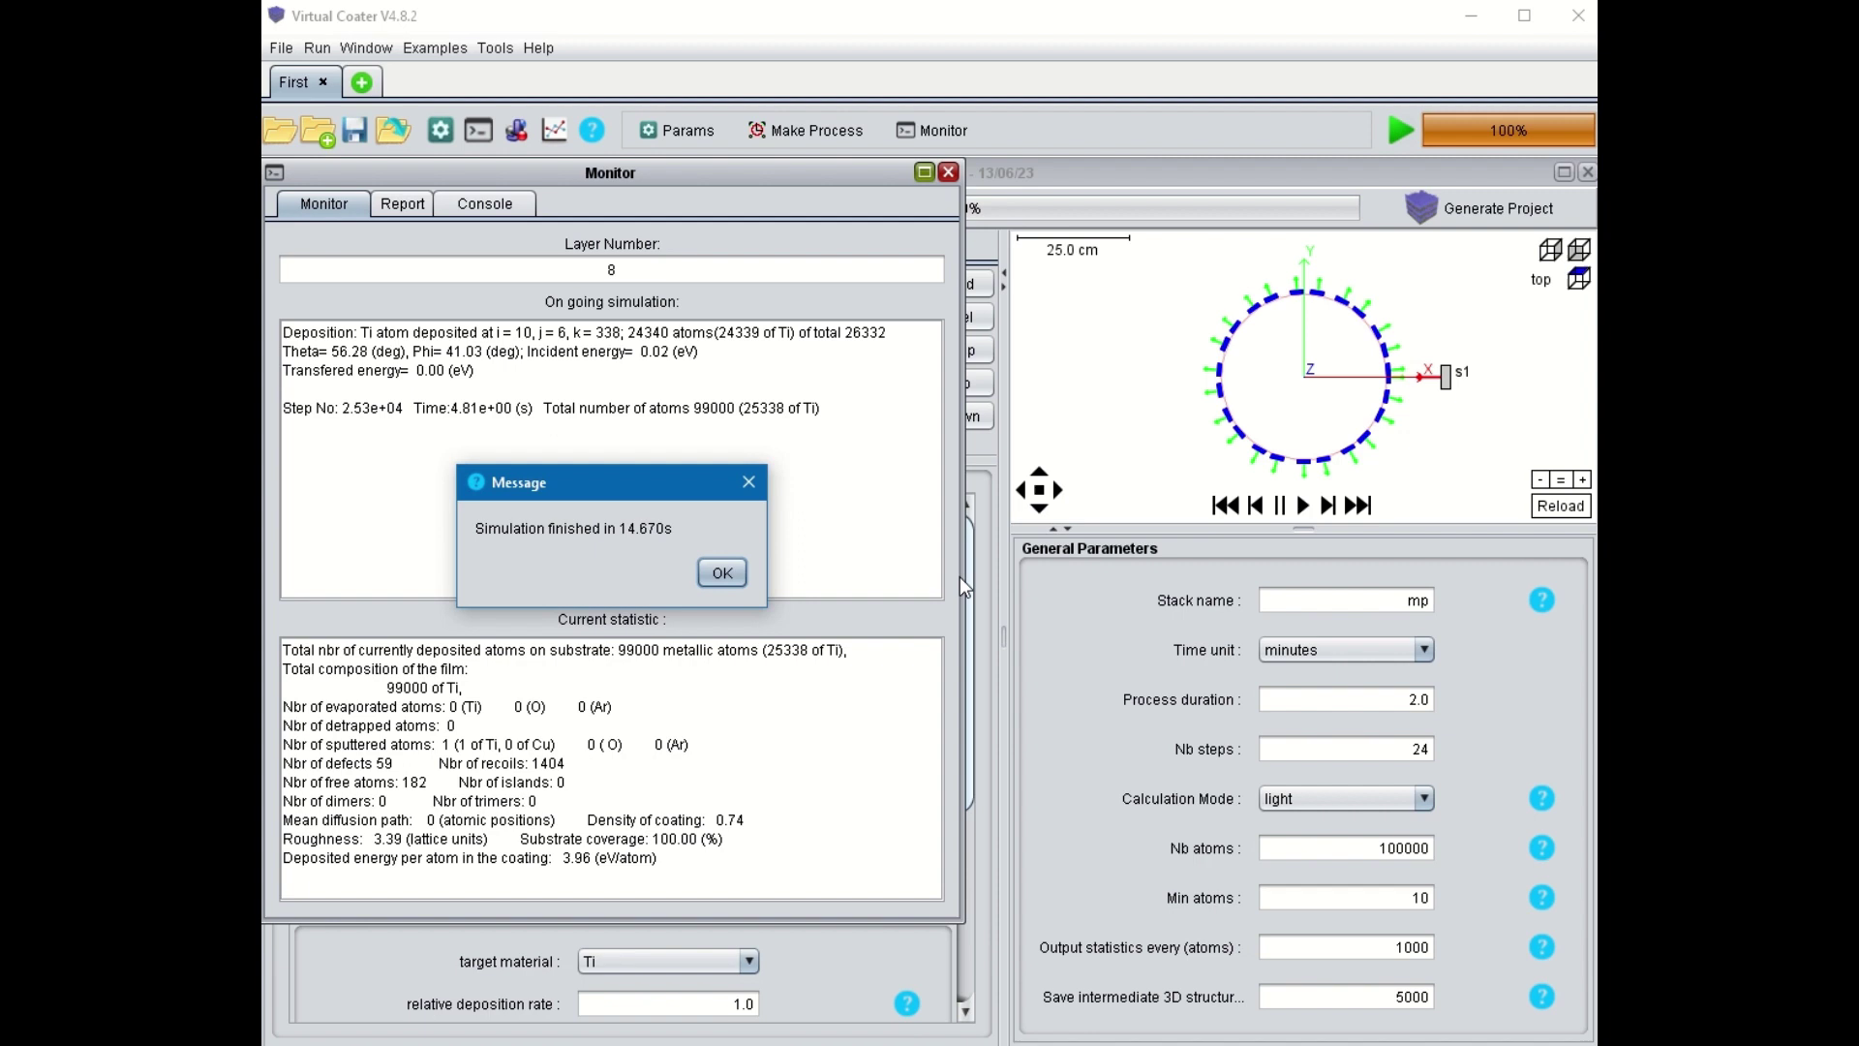
pyautogui.click(728, 573)
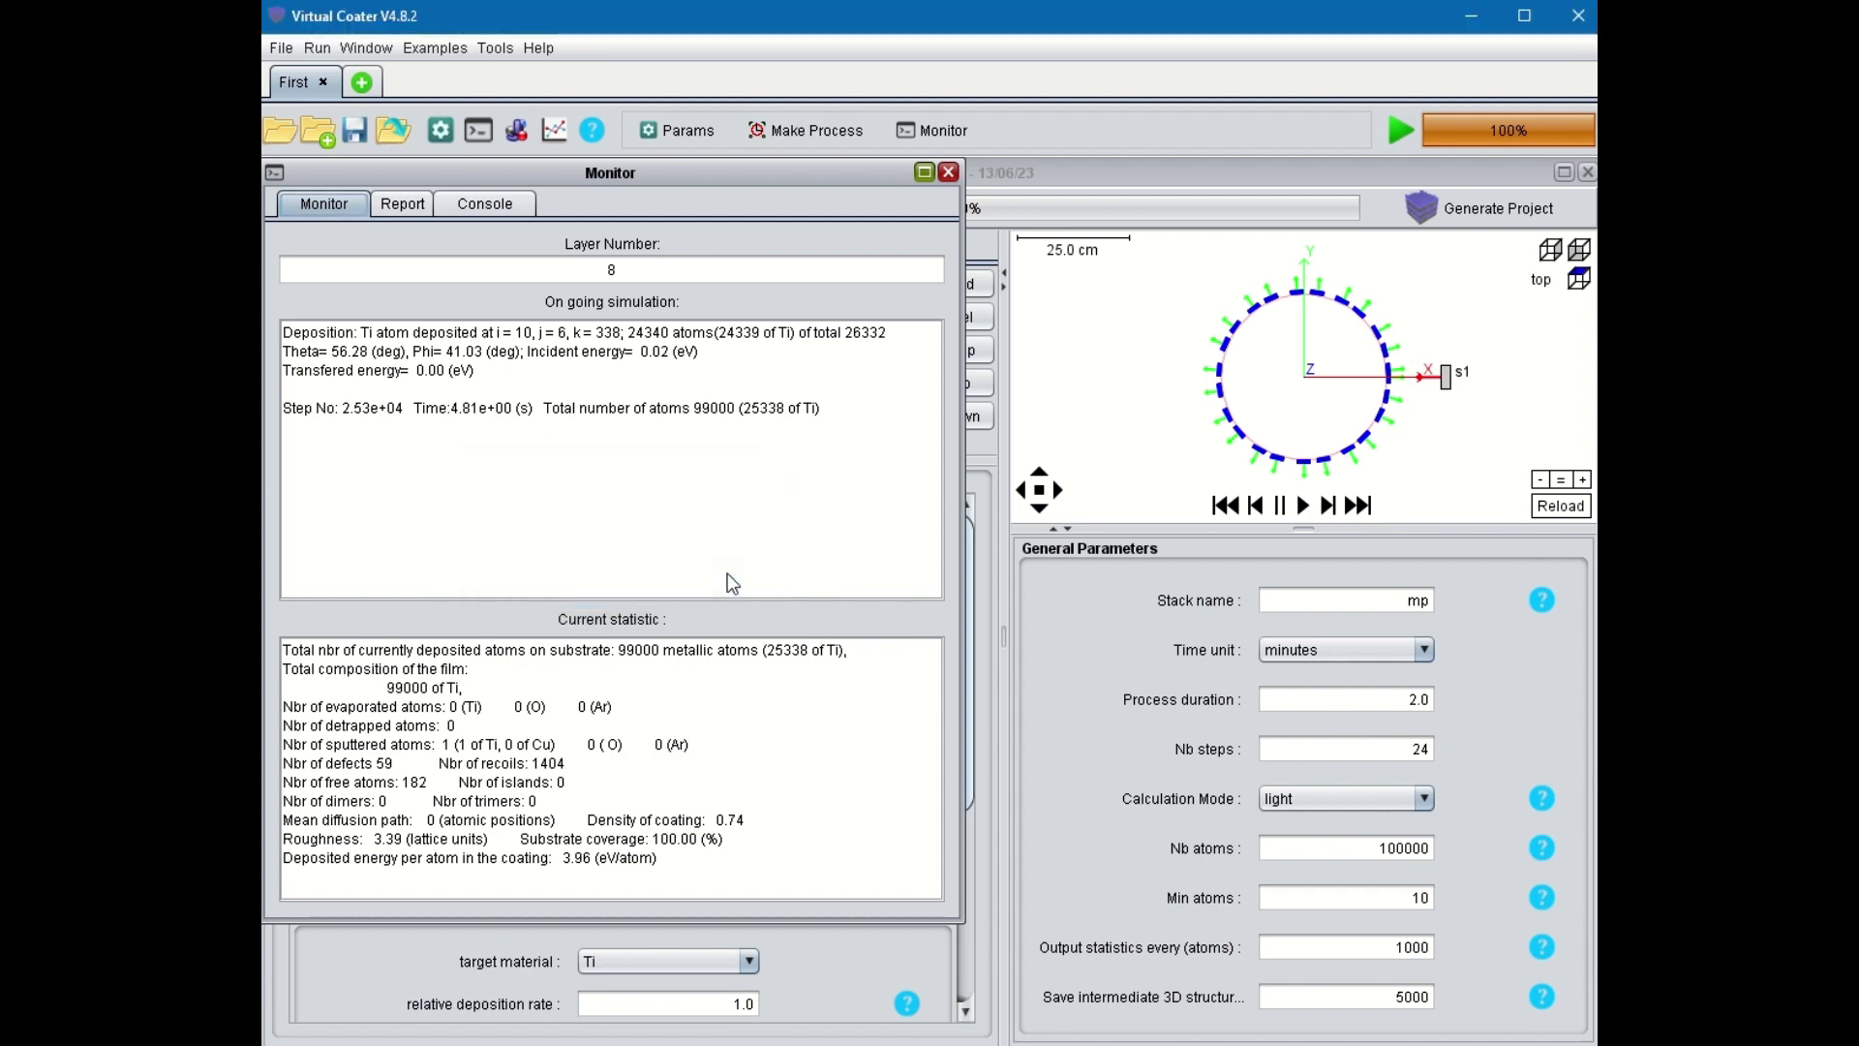